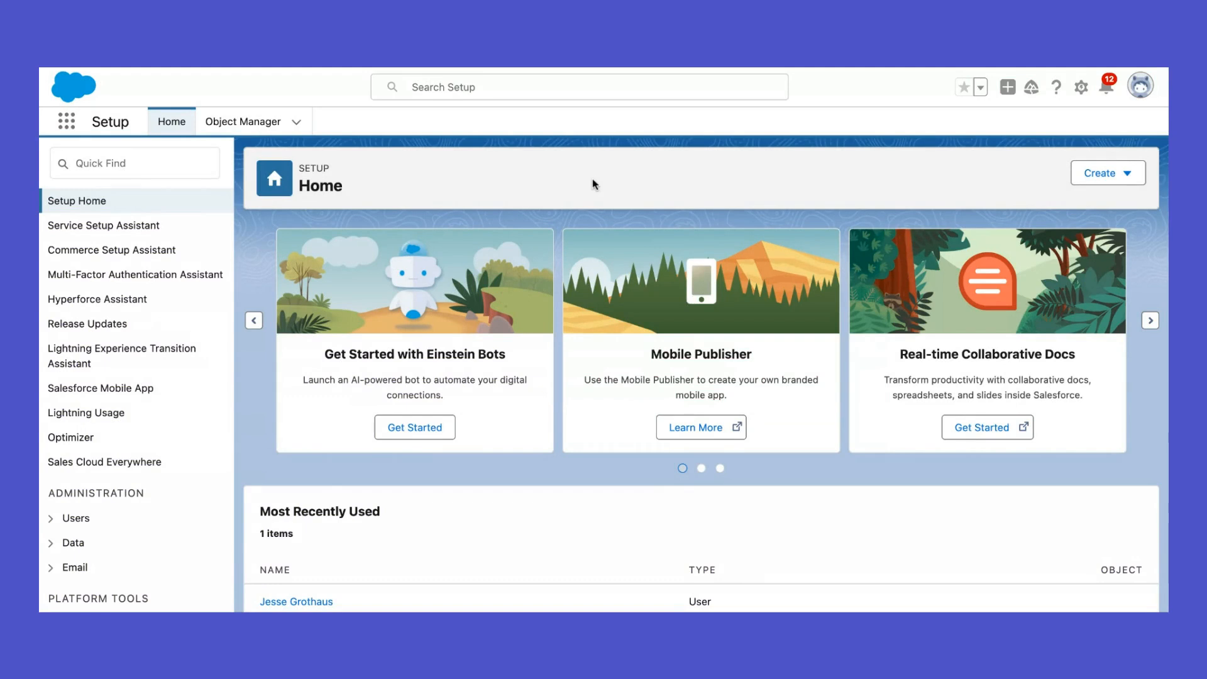
Find the Opportunity object in the Object Manager by searching for "opp" and open it
click(1081, 88)
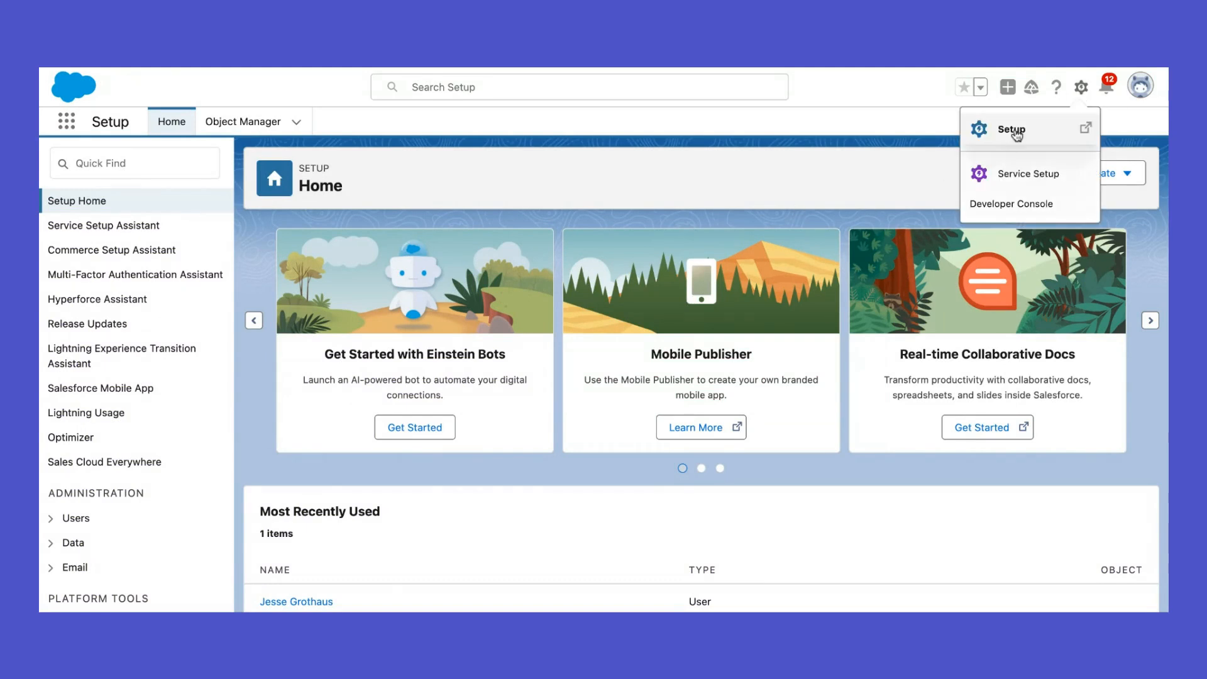
click(472, 197)
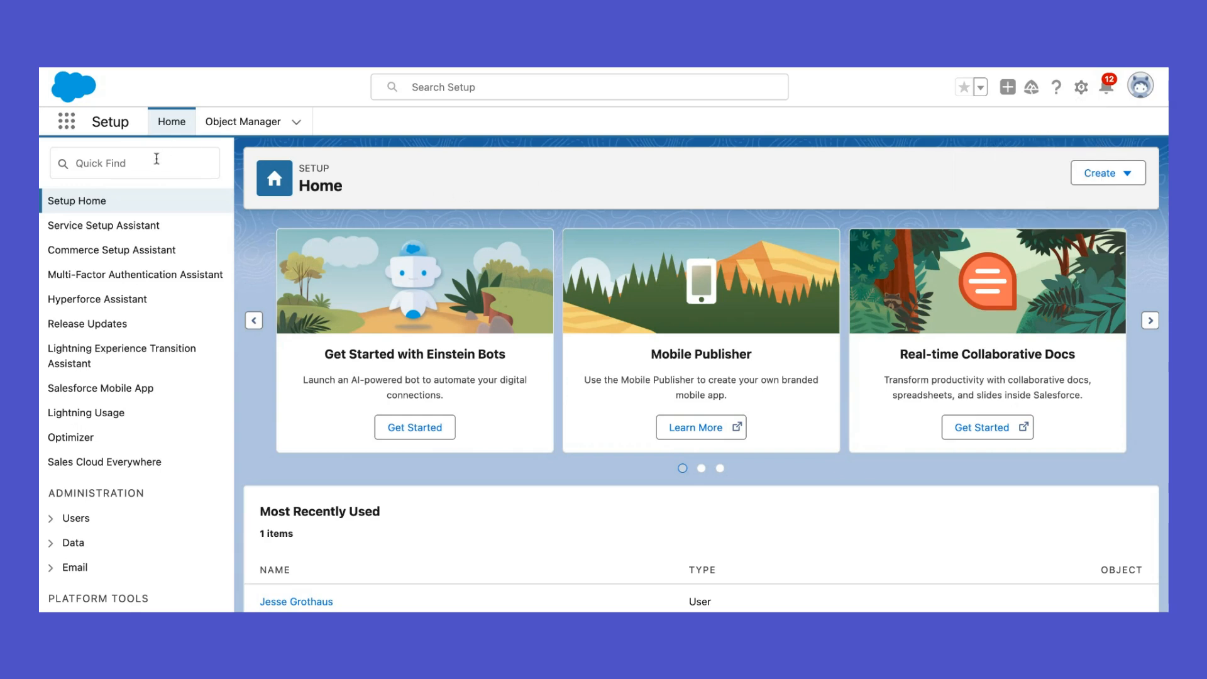
click(243, 126)
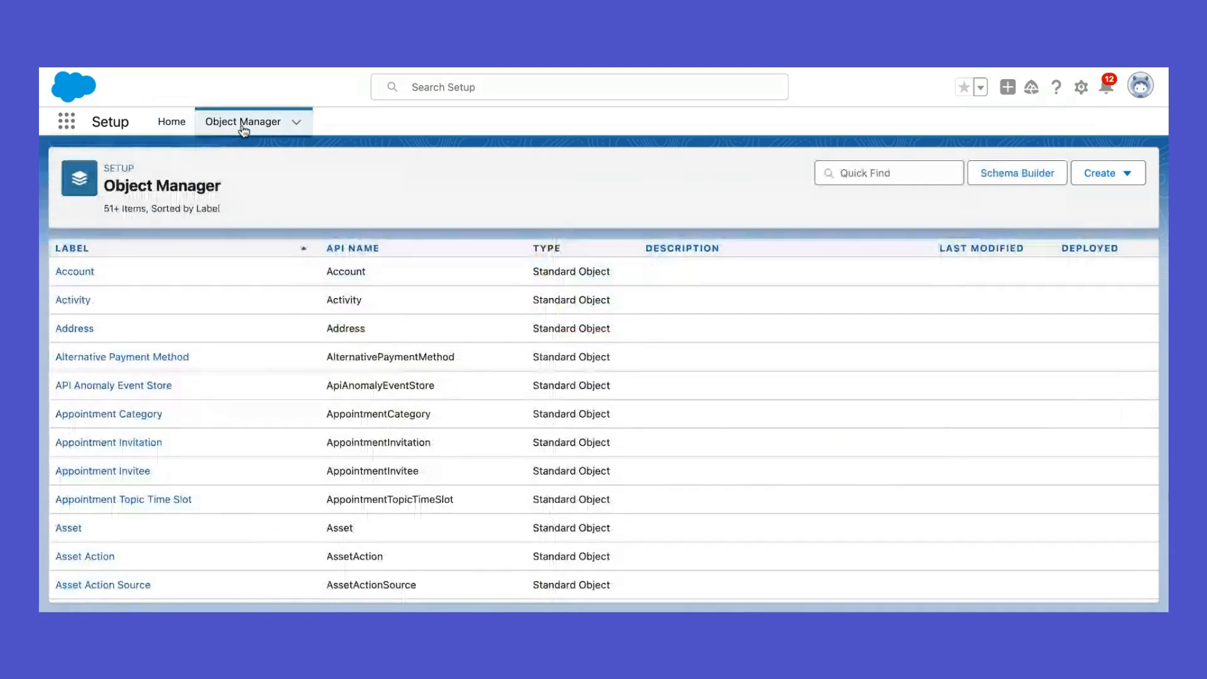
click(864, 169)
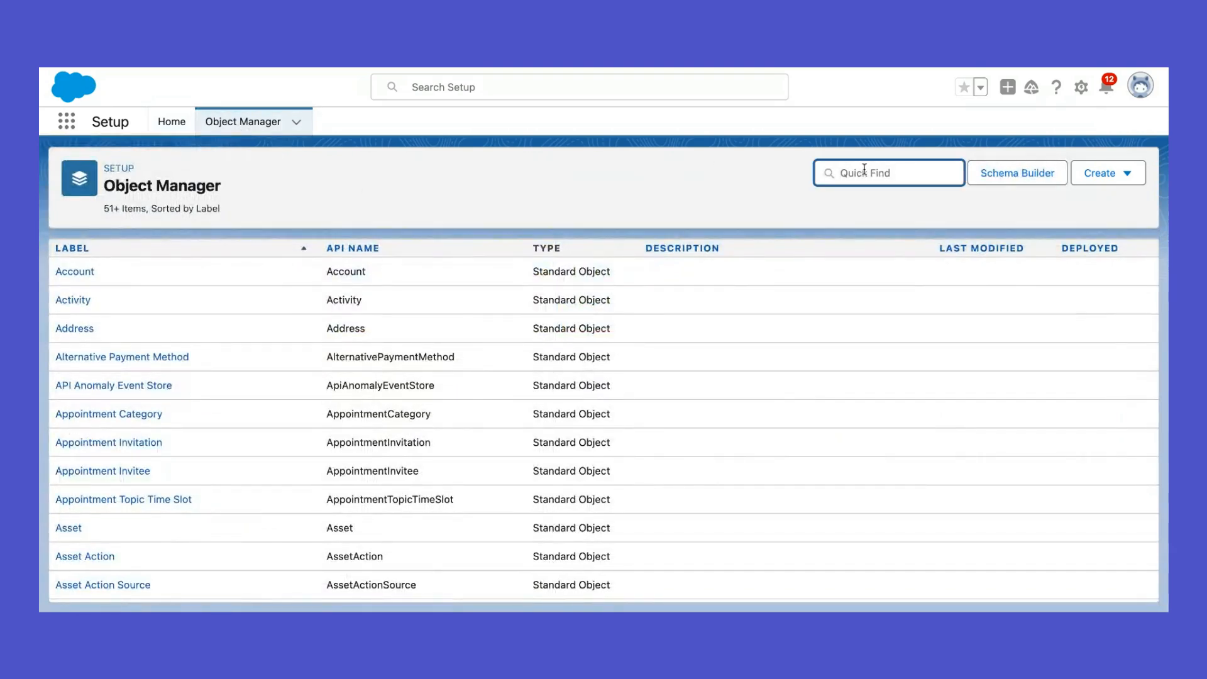
text(opp)
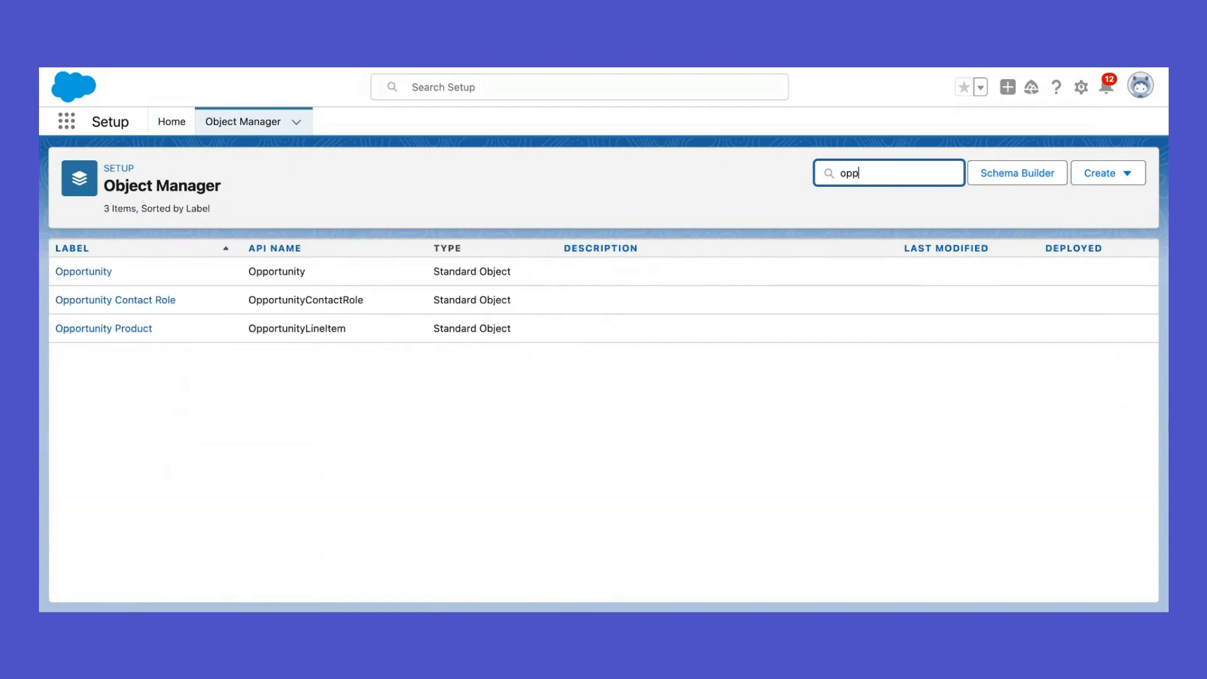
click(81, 272)
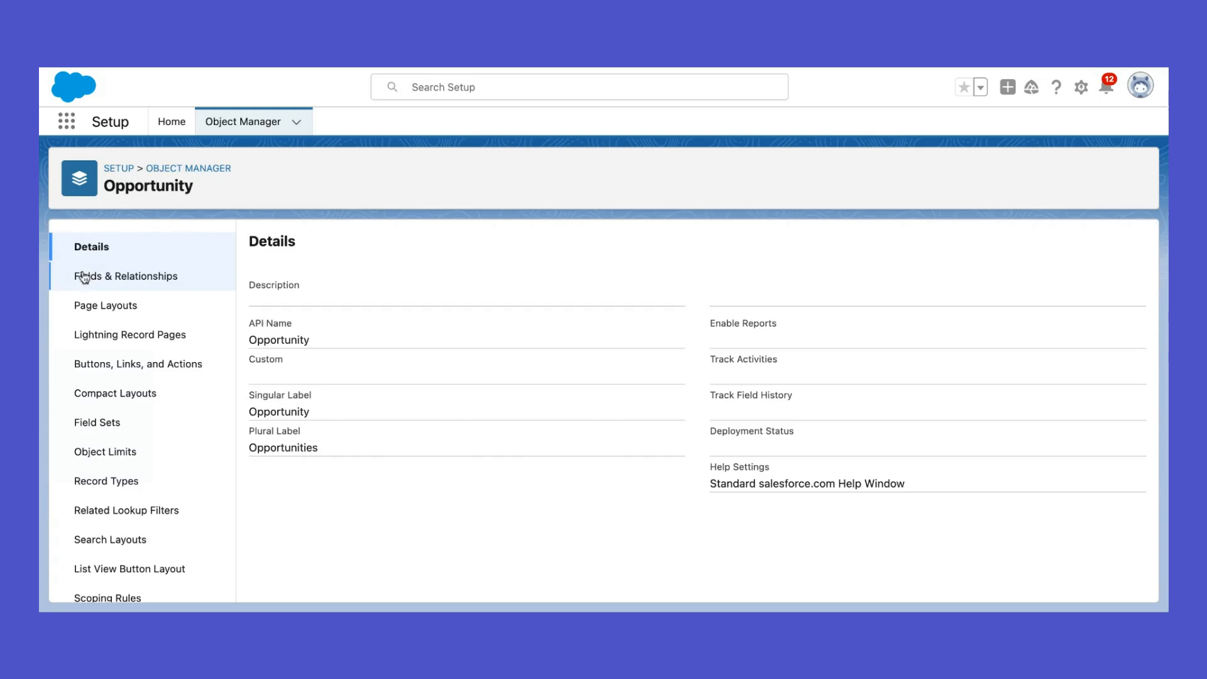
Open the Opportunity object's Stage field from its fields and relationships and review the opportunity stages picklist values
click(150, 283)
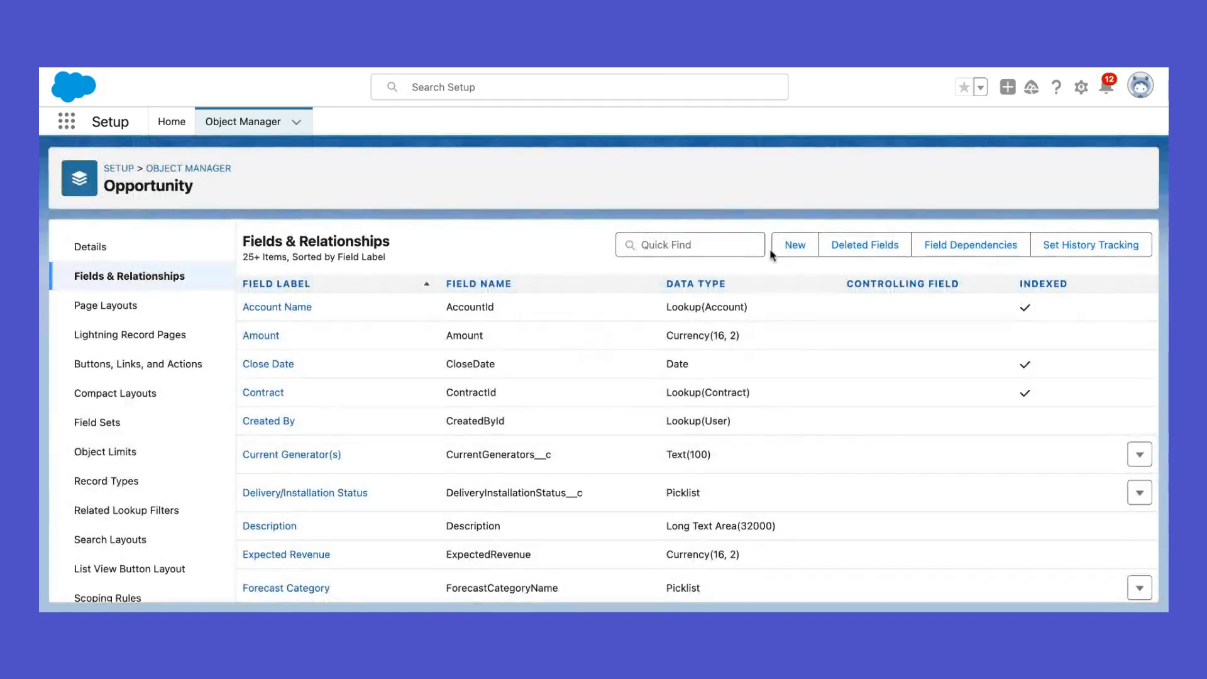
click(681, 244)
text(stage)
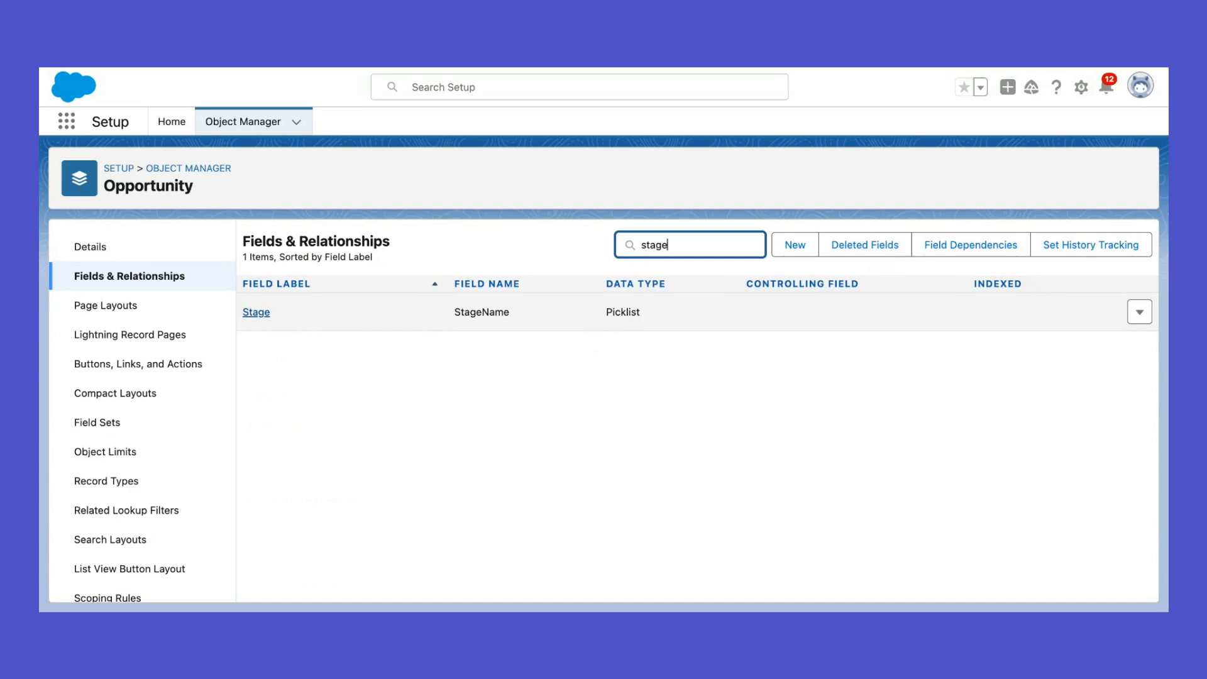
click(256, 312)
scroll(294, 411, down, 5)
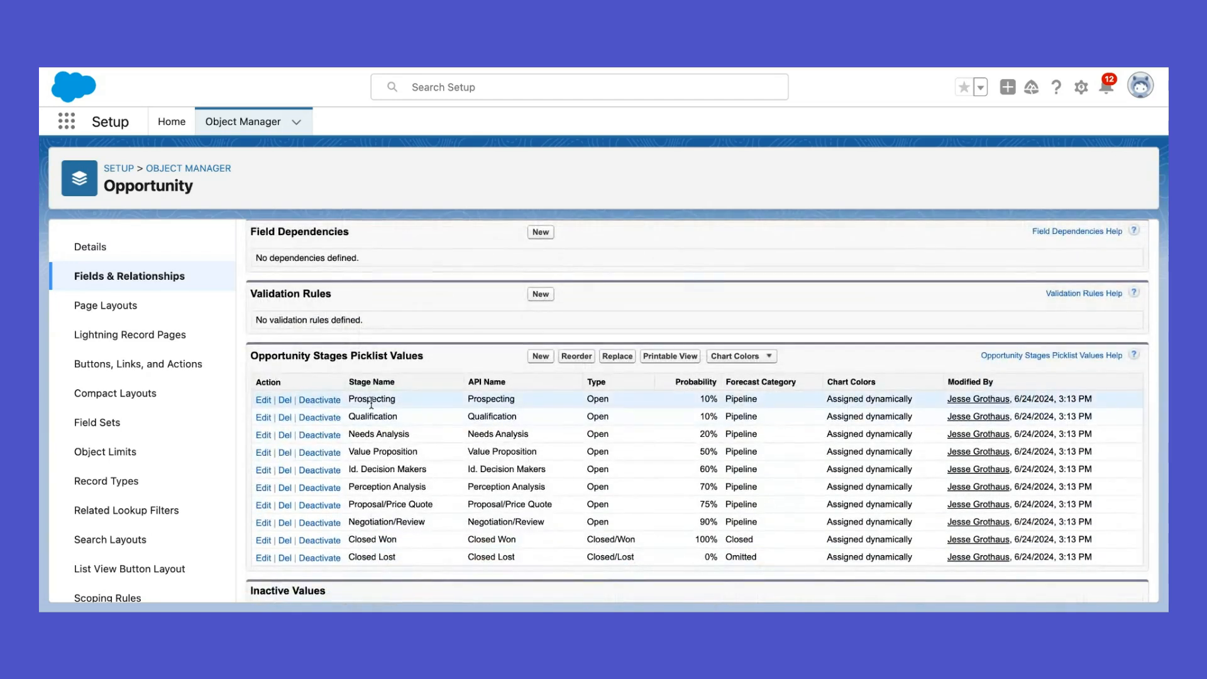
scroll(377, 393, down, 1)
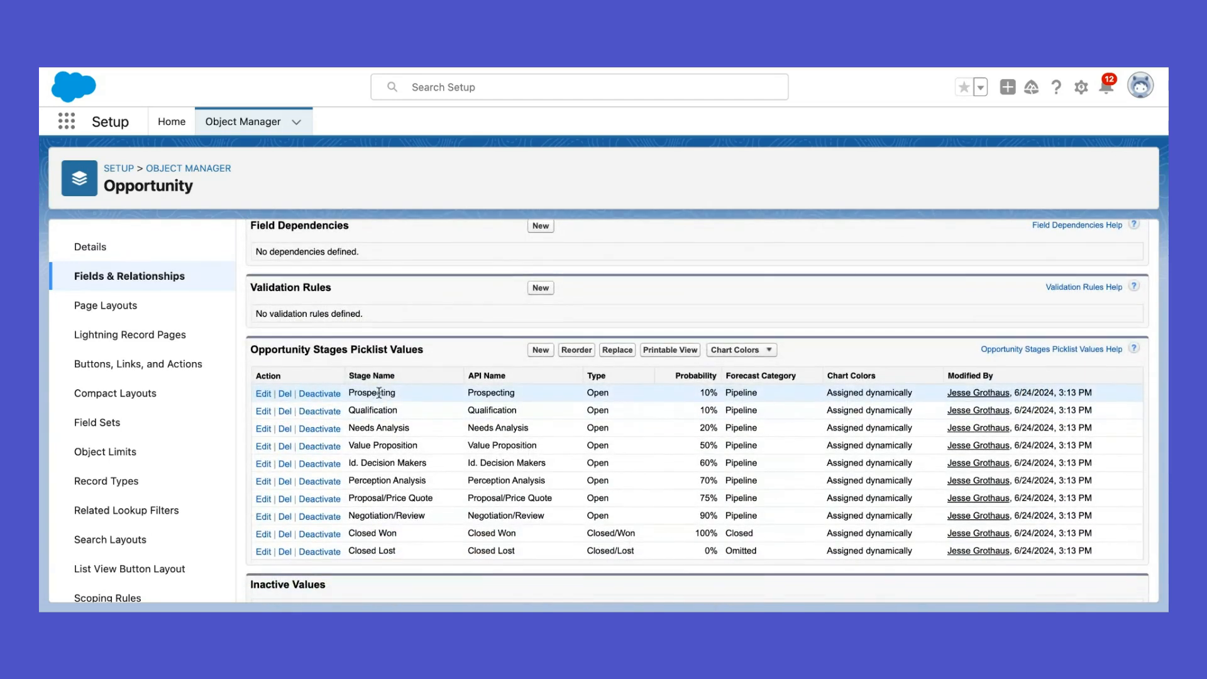
scroll(379, 392, down, 2)
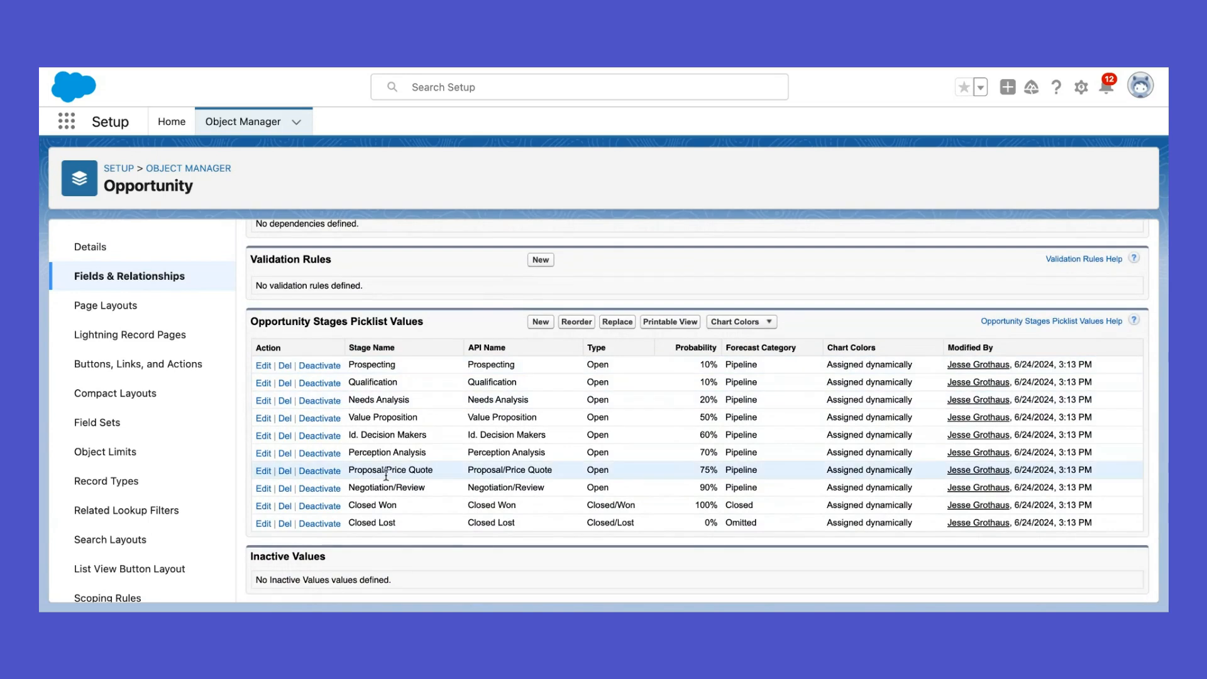
scroll(386, 475, up, 2)
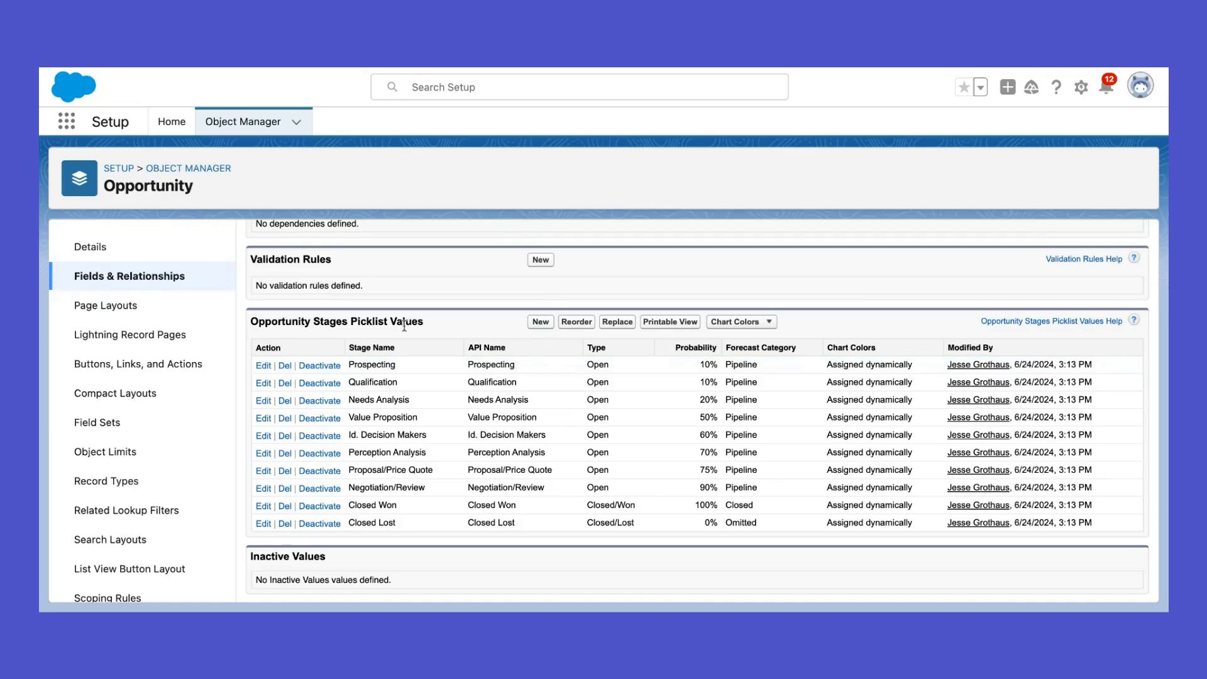
Start a new opportunity stage picklist value named "SDR Meeting" with a probability of 0
click(540, 322)
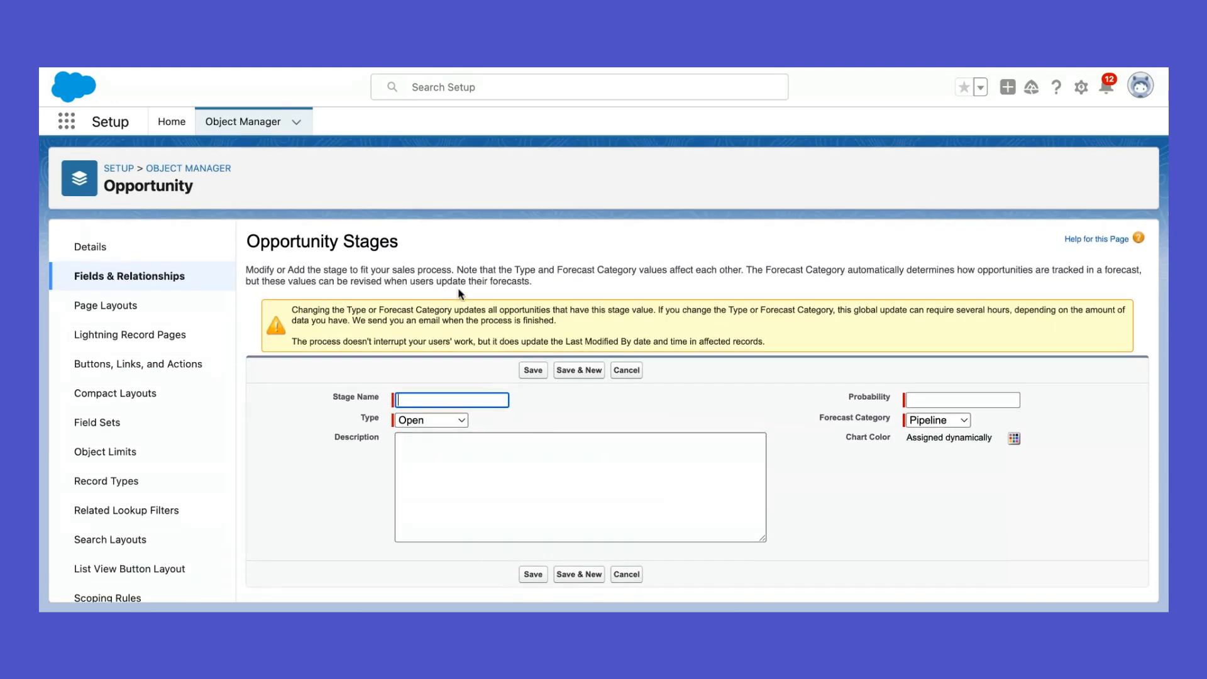
text(SDR Meeting)
click(924, 401)
text(0)
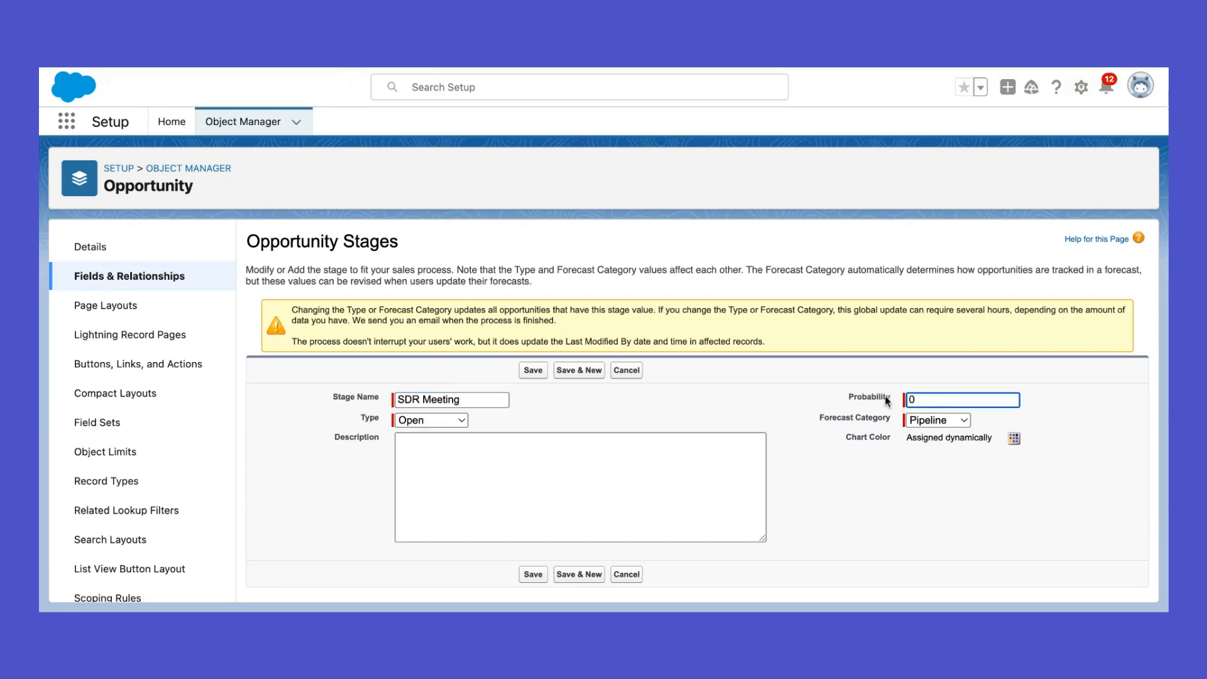
click(721, 405)
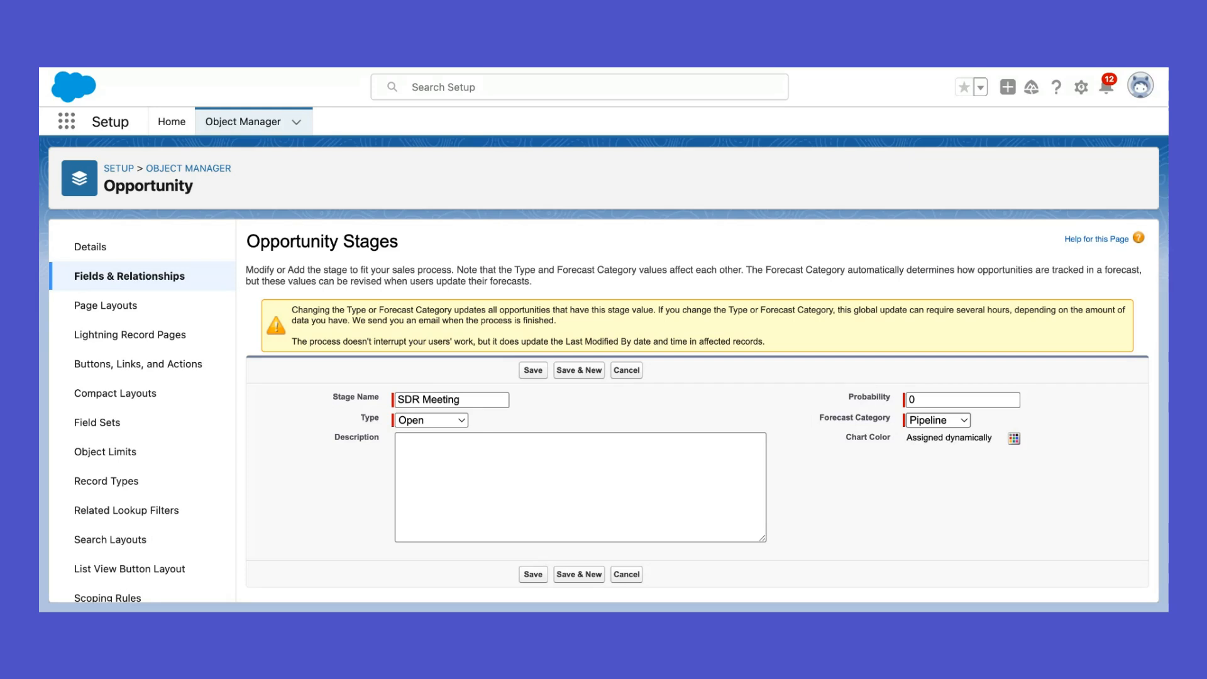
Set the new stage's forecast category to Pipeline
click(938, 419)
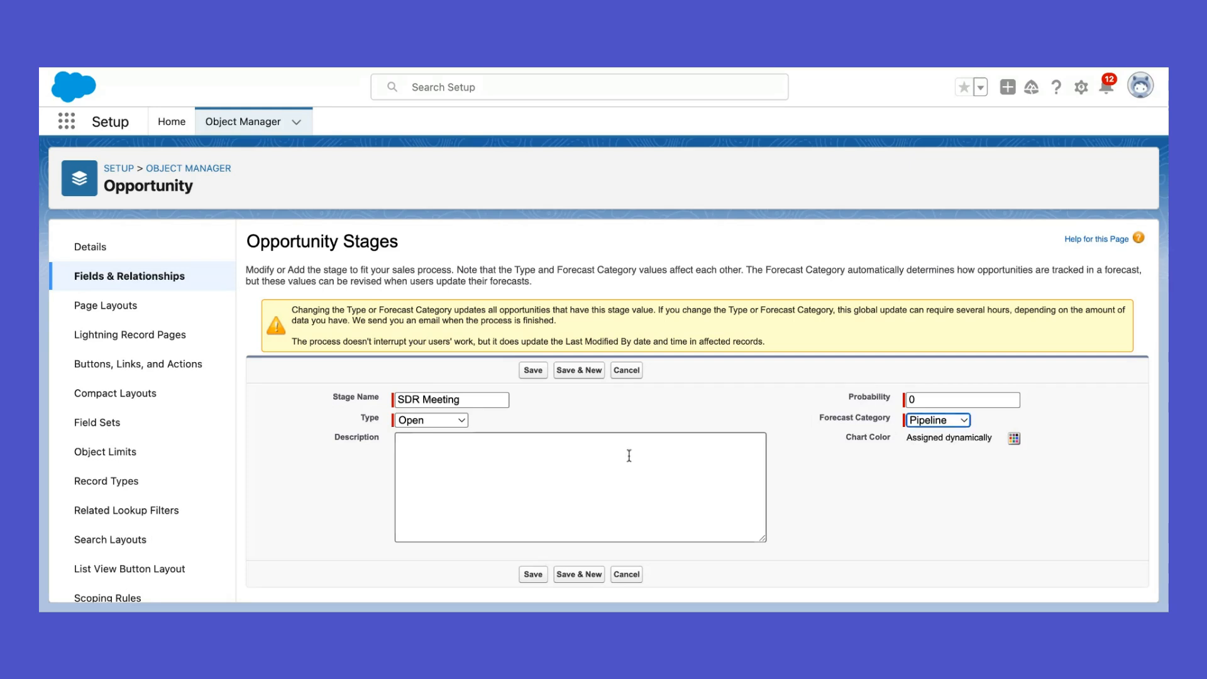
click(519, 474)
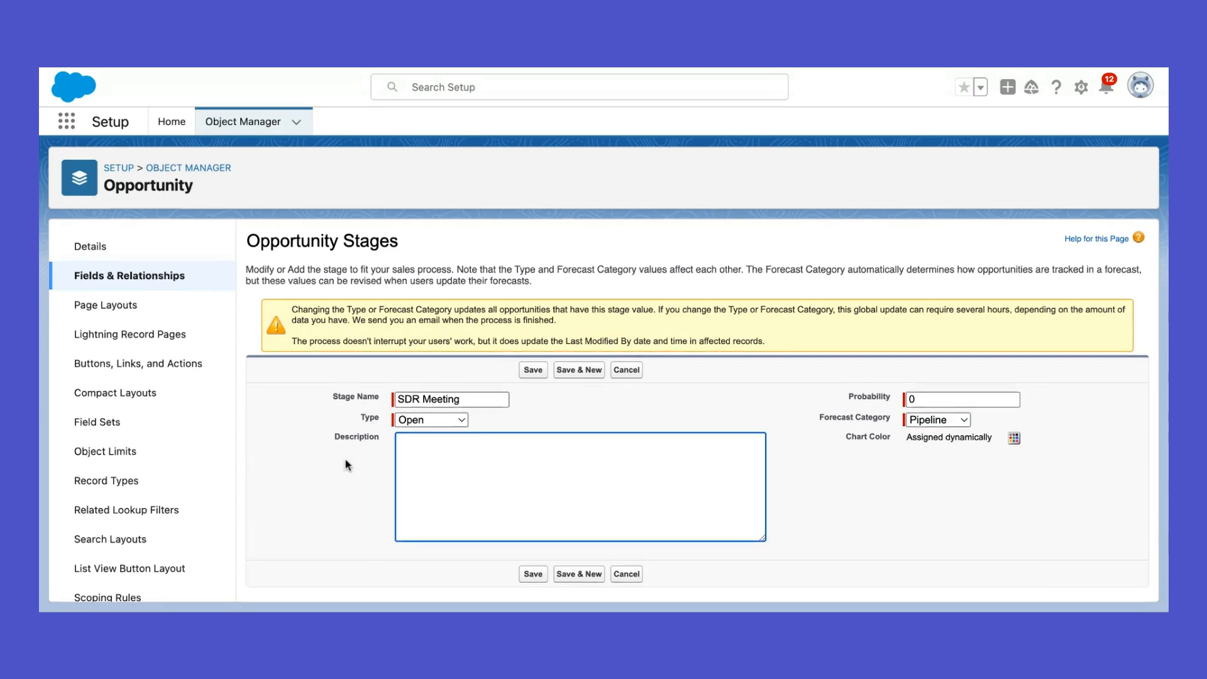
click(815, 486)
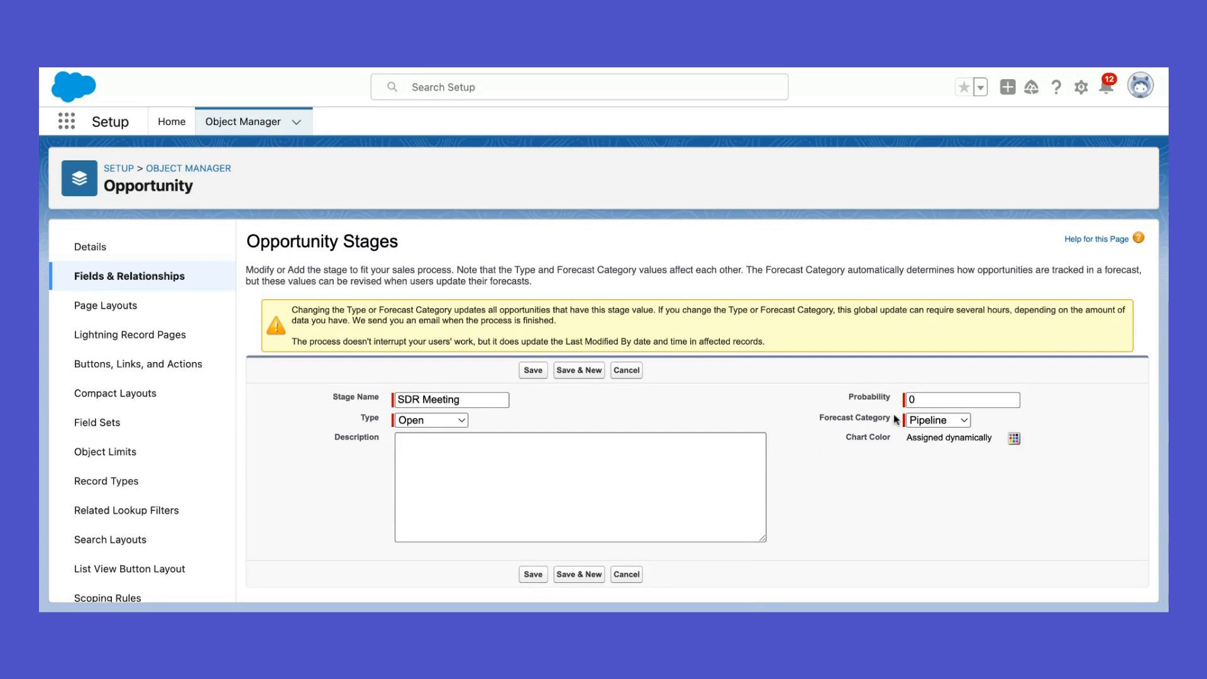
click(964, 421)
click(949, 440)
click(843, 510)
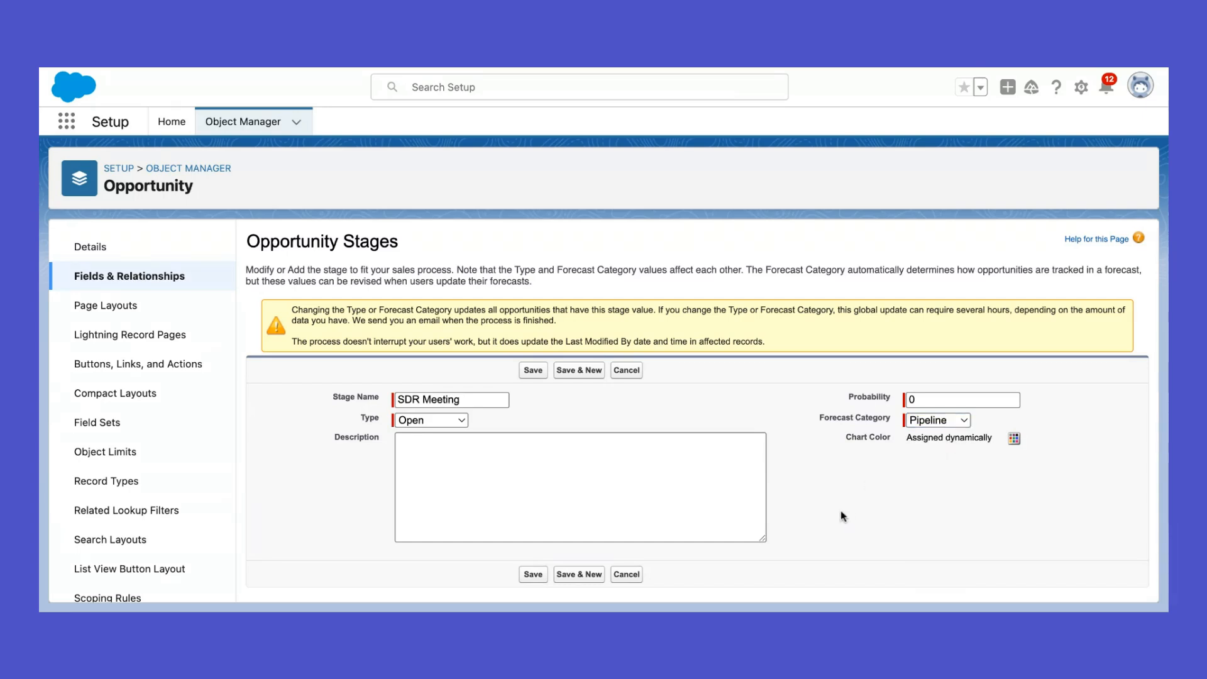
Enter the description "Stage 0 for tracking SDR meetings" and save the new stage
click(563, 477)
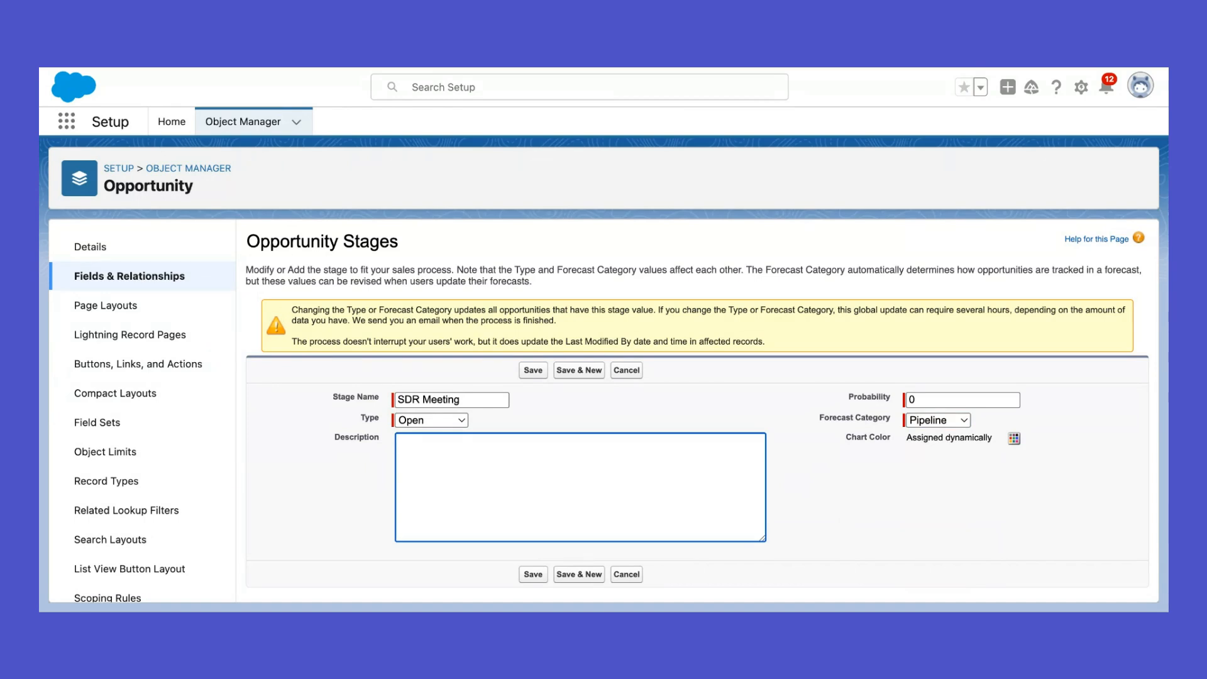
text(Stage 0 for tracking SDR meetings)
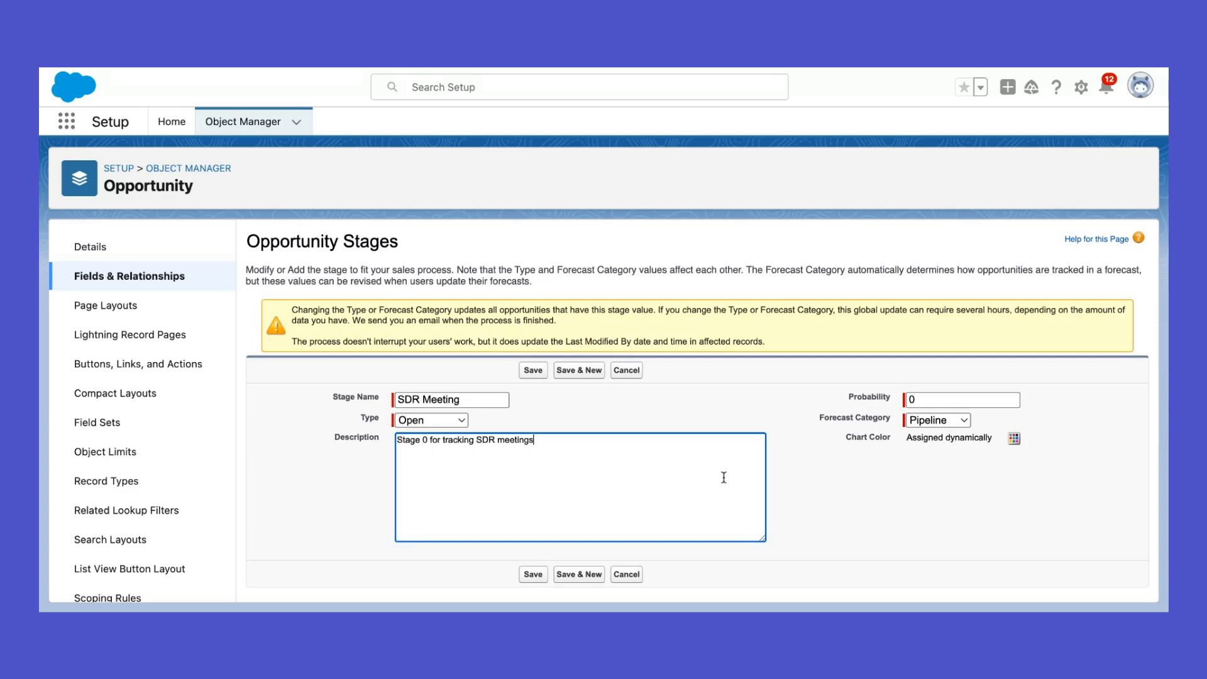
click(864, 508)
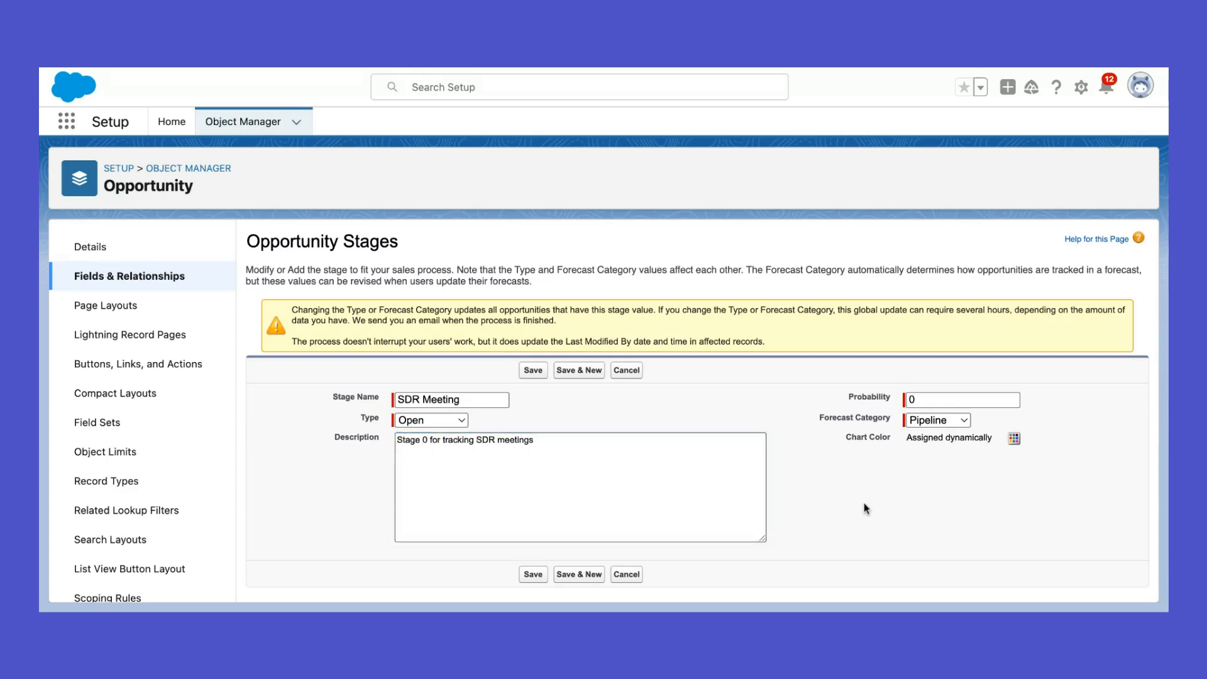
click(533, 574)
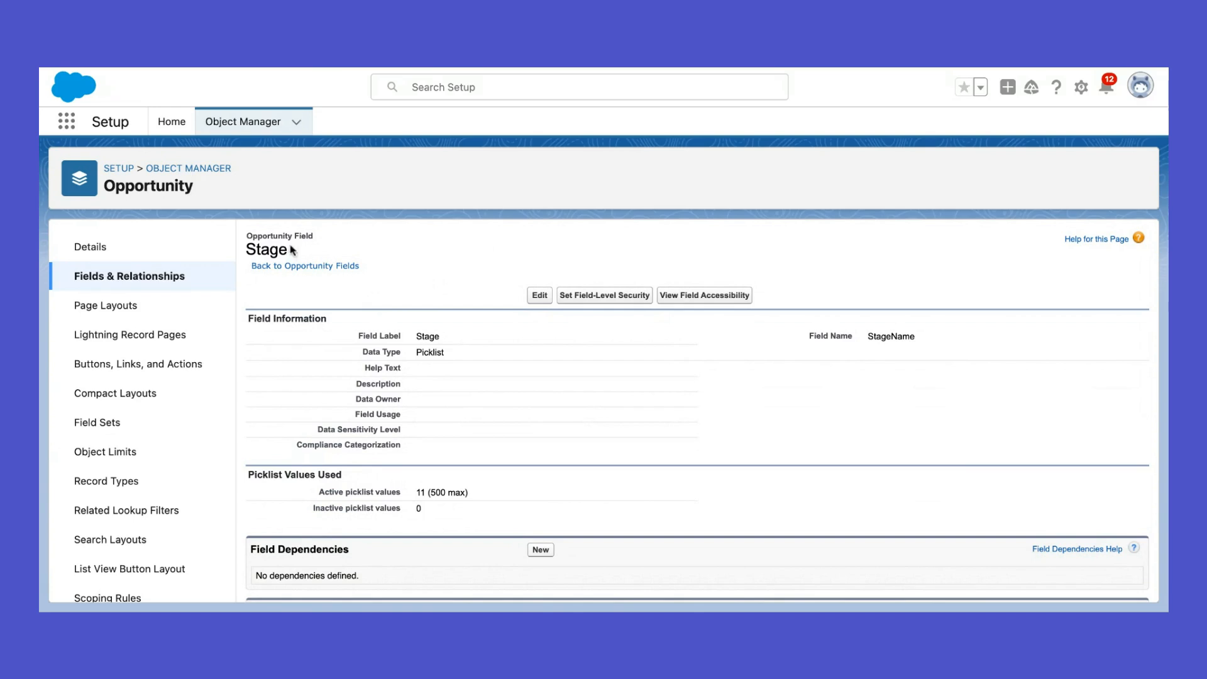
Open the reordering of the opportunity stages picklist values and move SDR Meeting to the first position
scroll(394, 217, down, 1)
scroll(436, 375, down, 5)
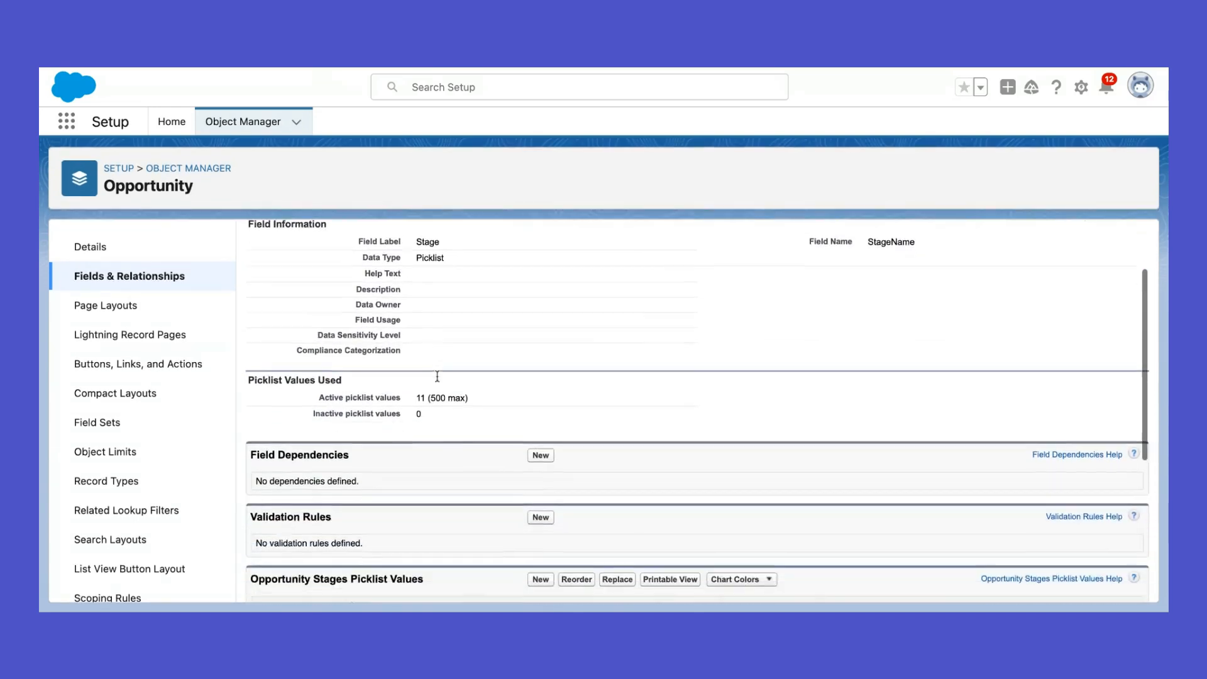
scroll(437, 376, down, 3)
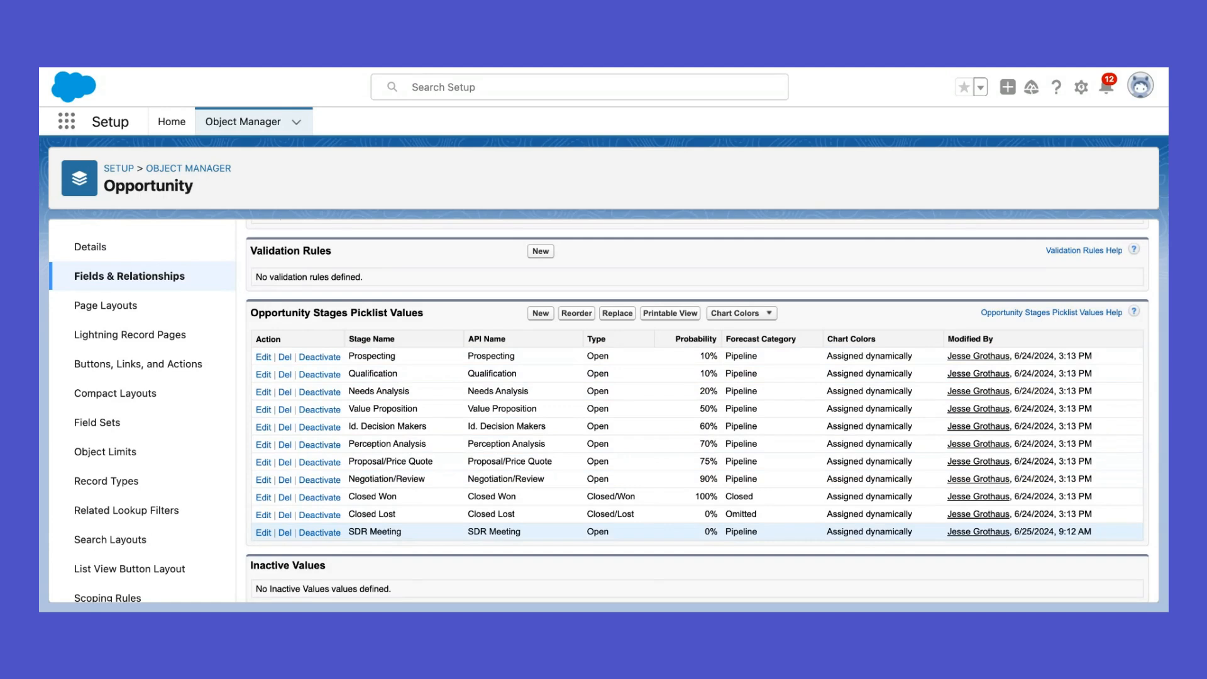
click(574, 314)
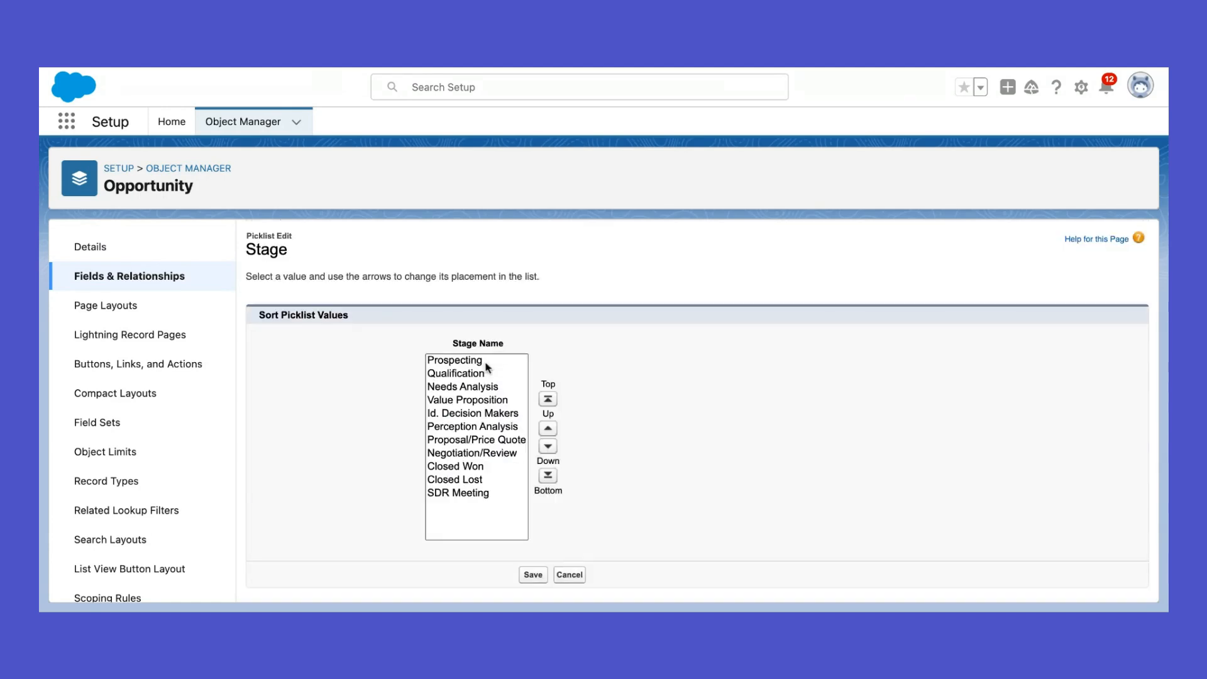
click(463, 496)
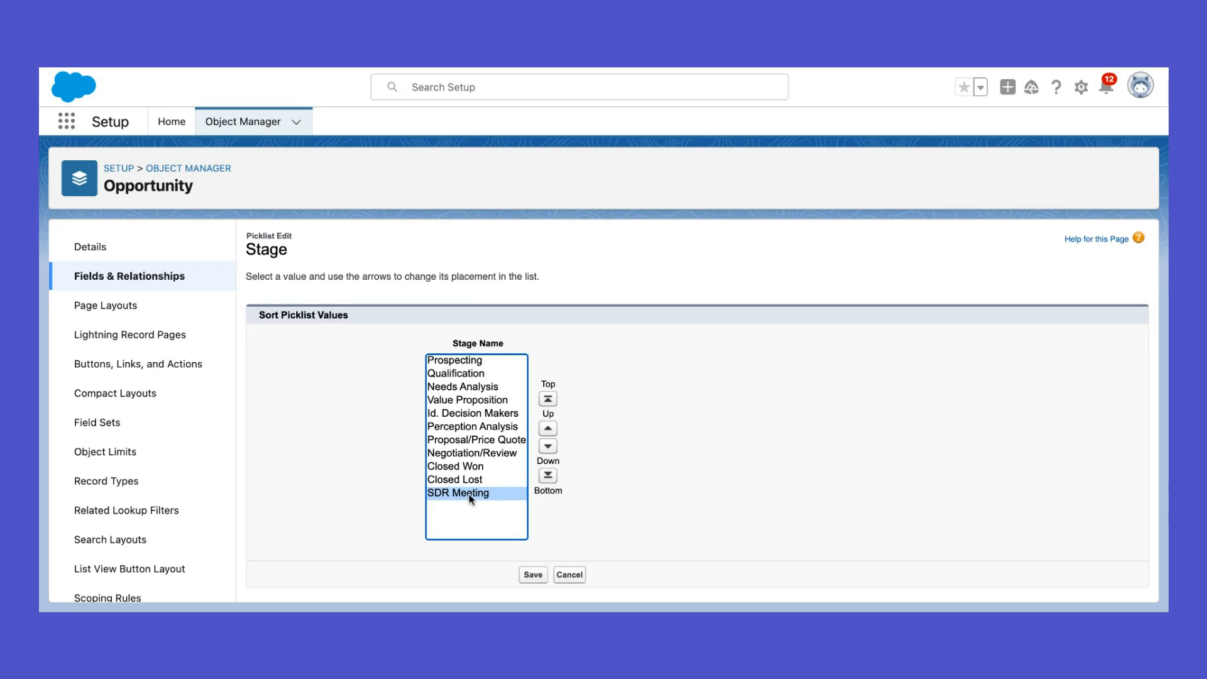
click(548, 400)
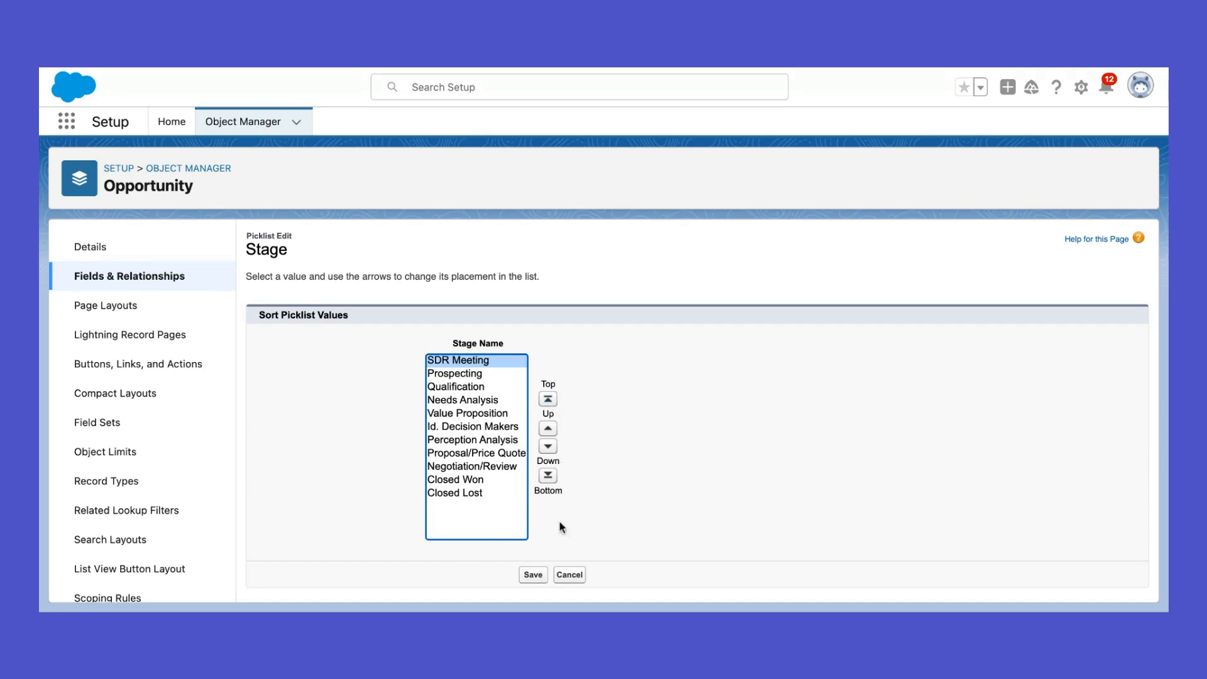
Try shifting SDR Meeting down and back up in the stage order
click(549, 446)
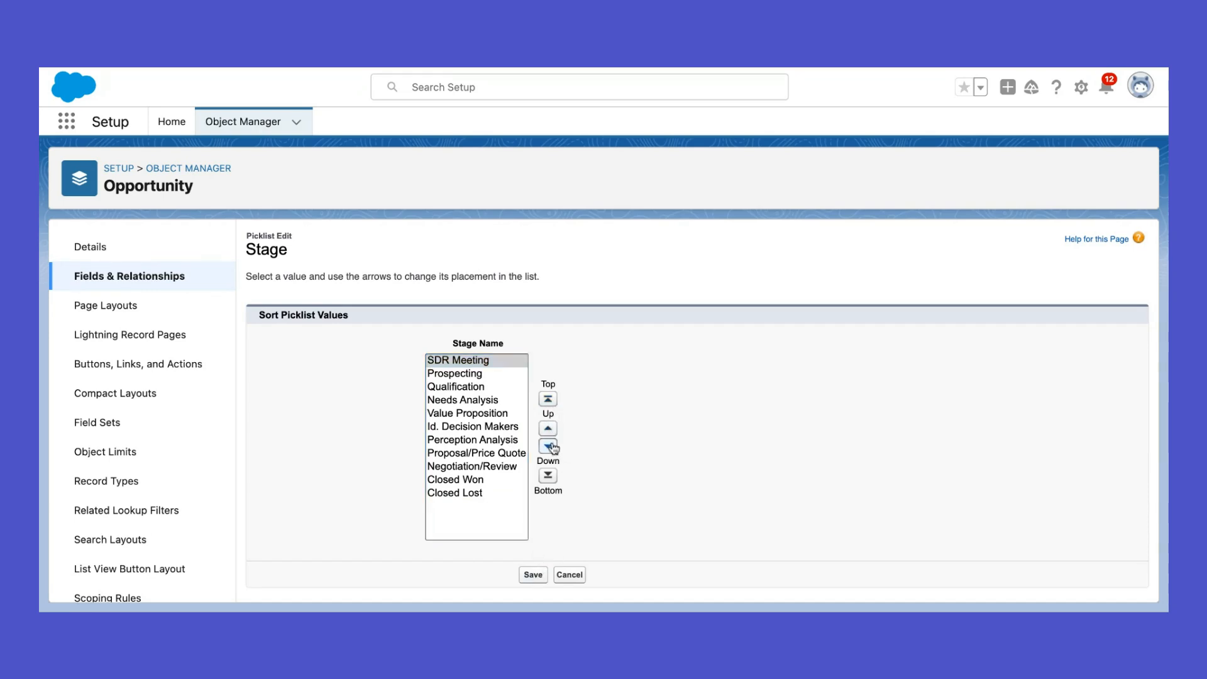
click(549, 446)
click(548, 429)
click(548, 429)
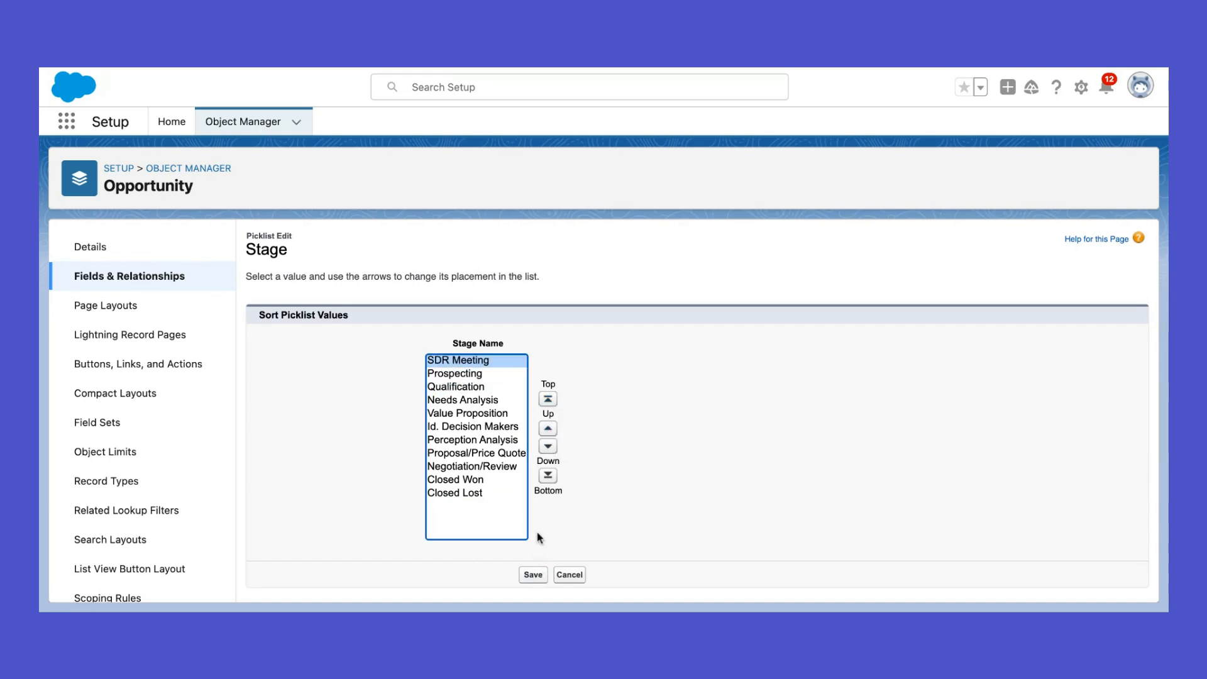
Save the new stage order and check the sequence of the opportunity stages picklist values
click(532, 575)
scroll(642, 452, down, 5)
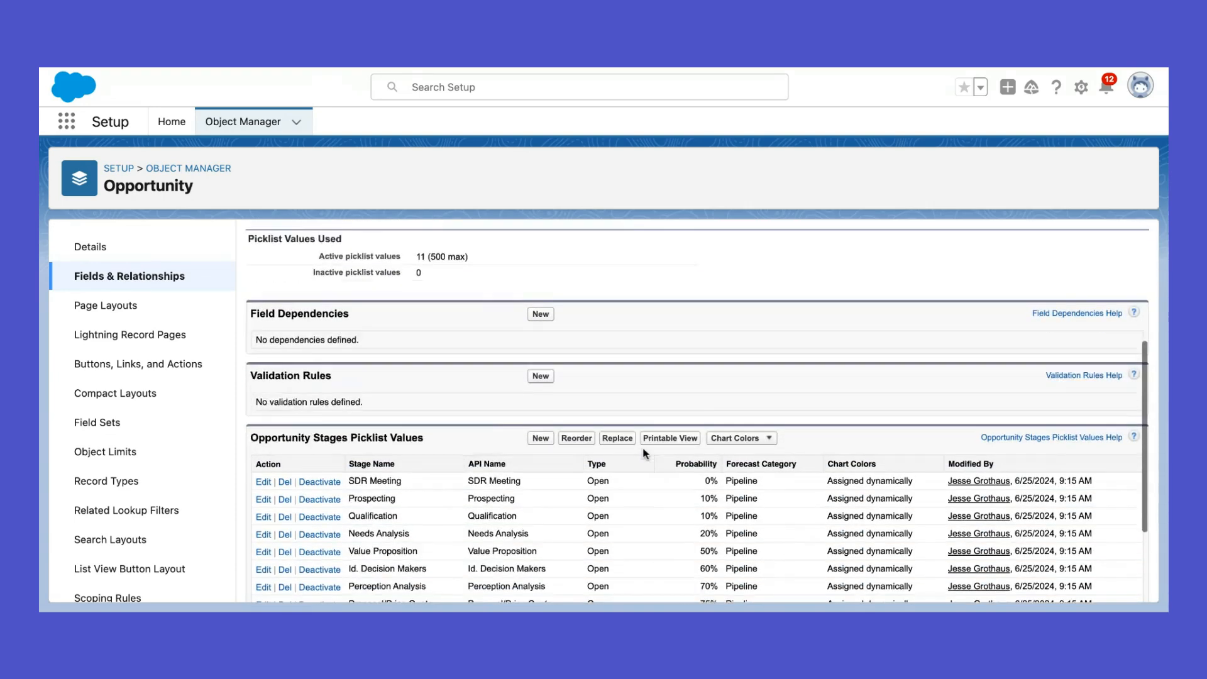
scroll(642, 453, down, 1)
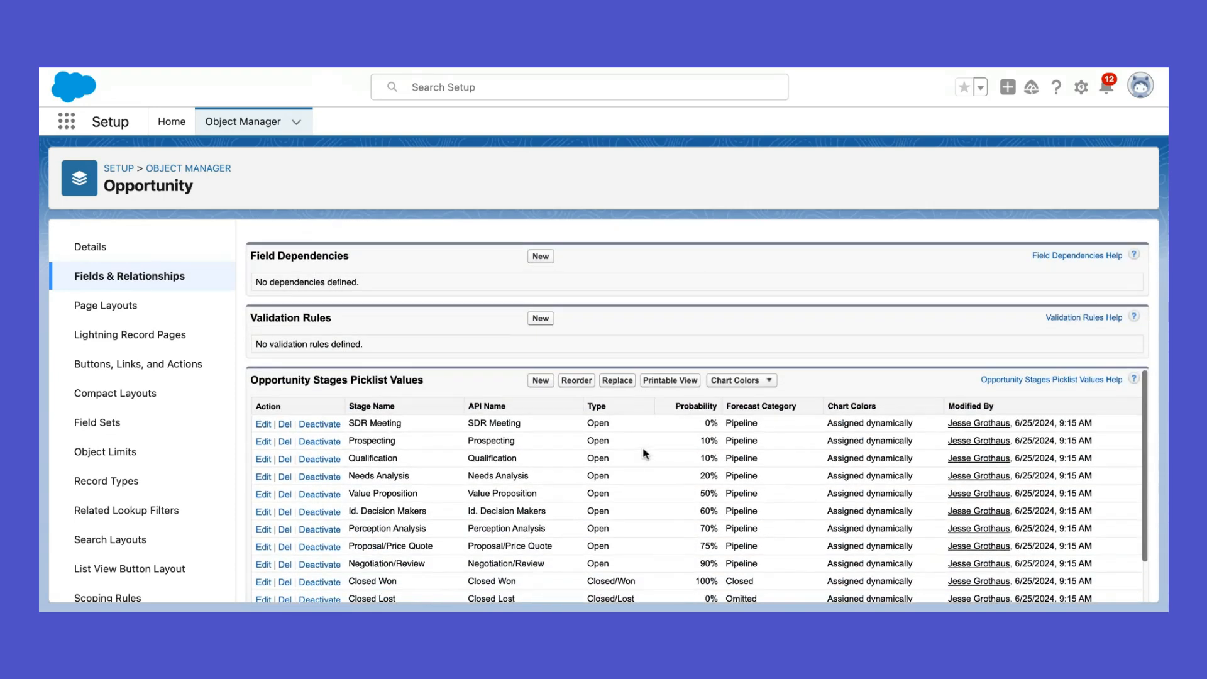
scroll(643, 452, down, 3)
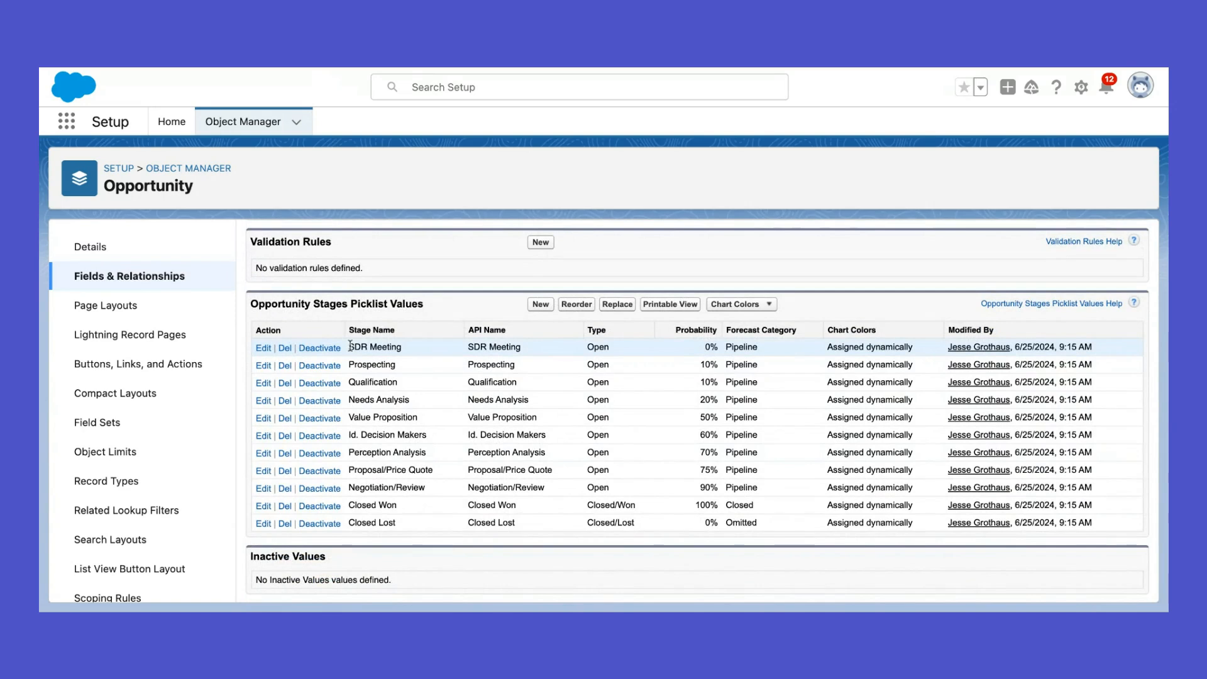
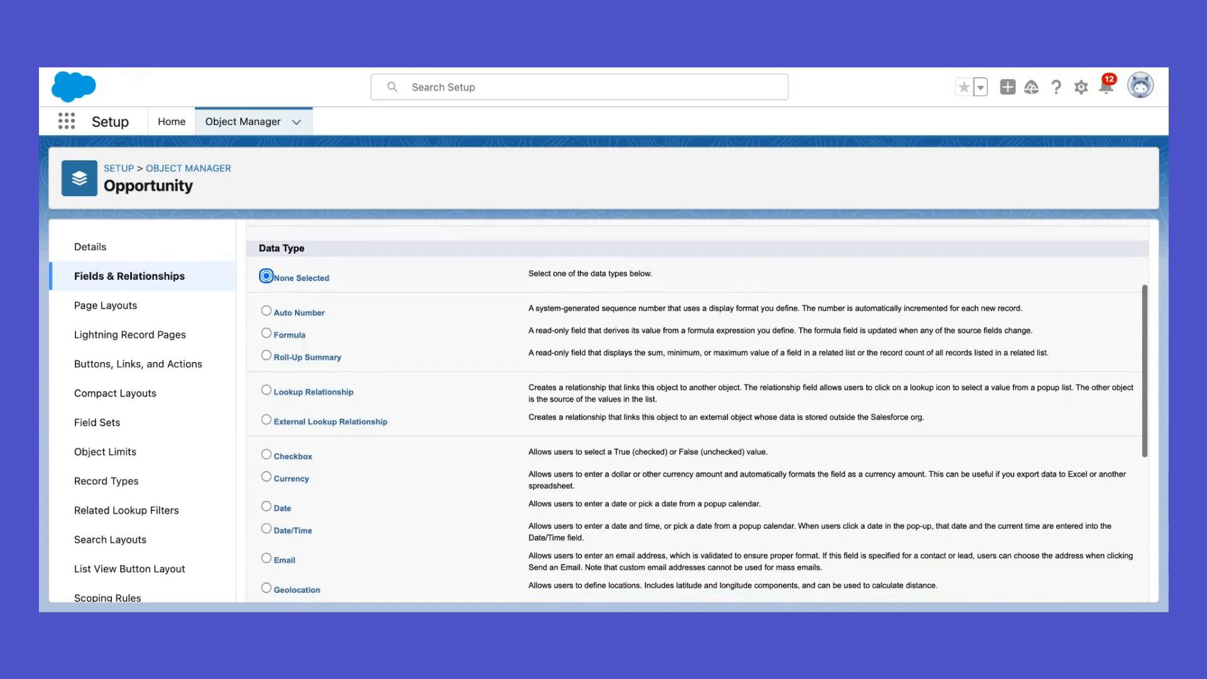
Choose Picklist as the data type of the new custom field and continue to the field details
scroll(510, 372, down, 1)
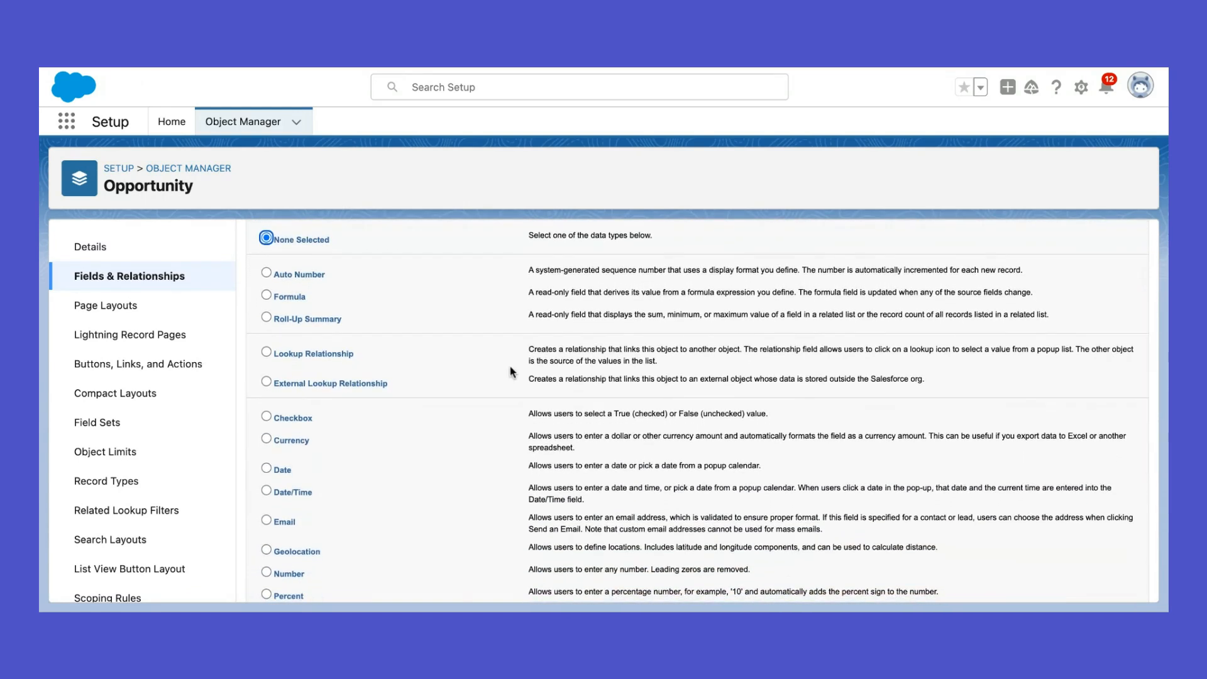
scroll(510, 372, down, 5)
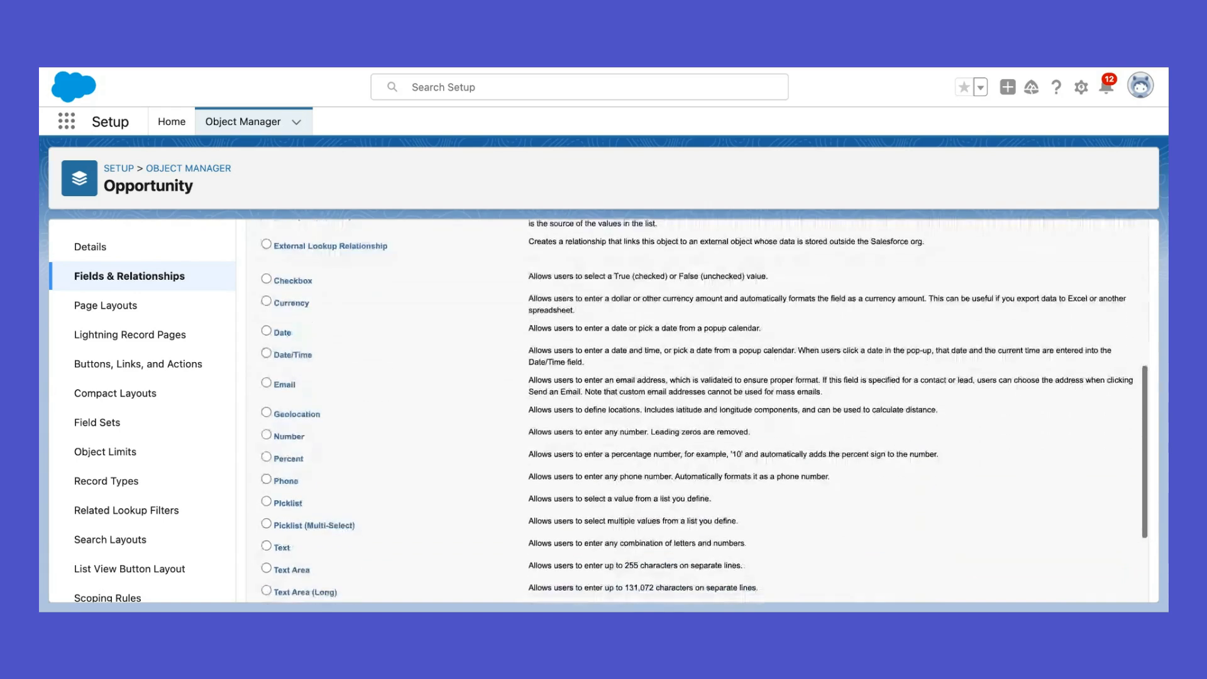
click(301, 476)
scroll(503, 390, down, 3)
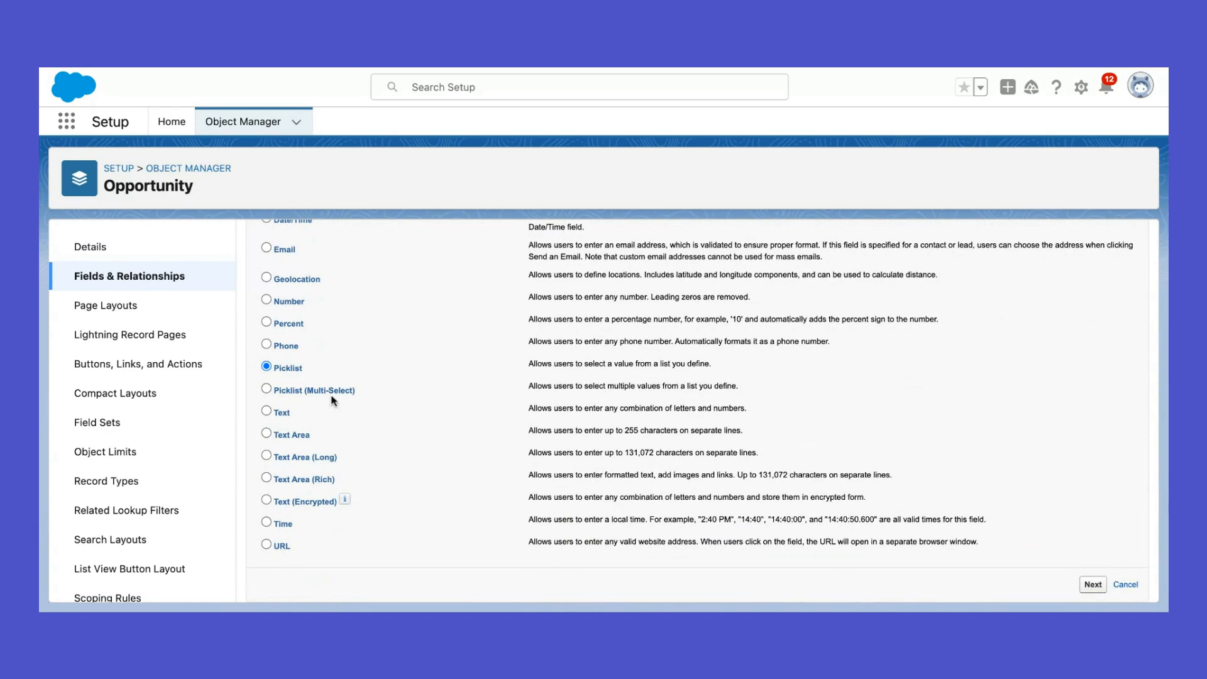
click(1091, 590)
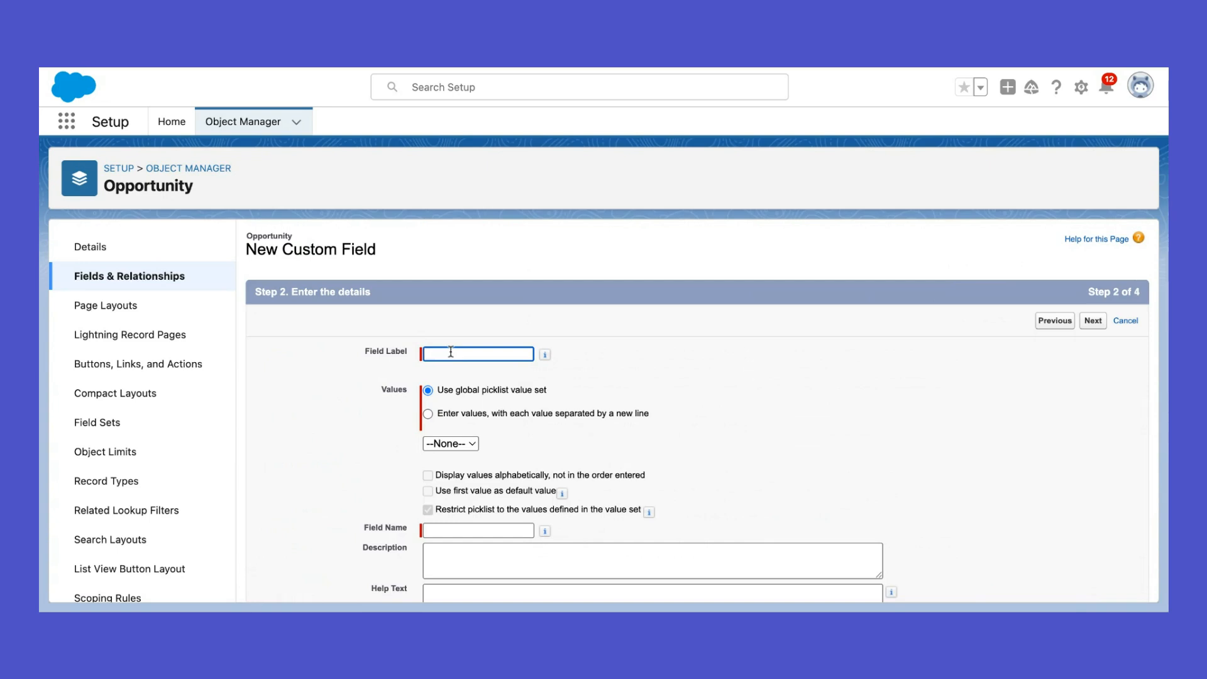
Label the field Meeting Status and enter its own picklist values: Needs to be Scheduled, Scheduled and Completed
text(Meeting Status)
click(648, 360)
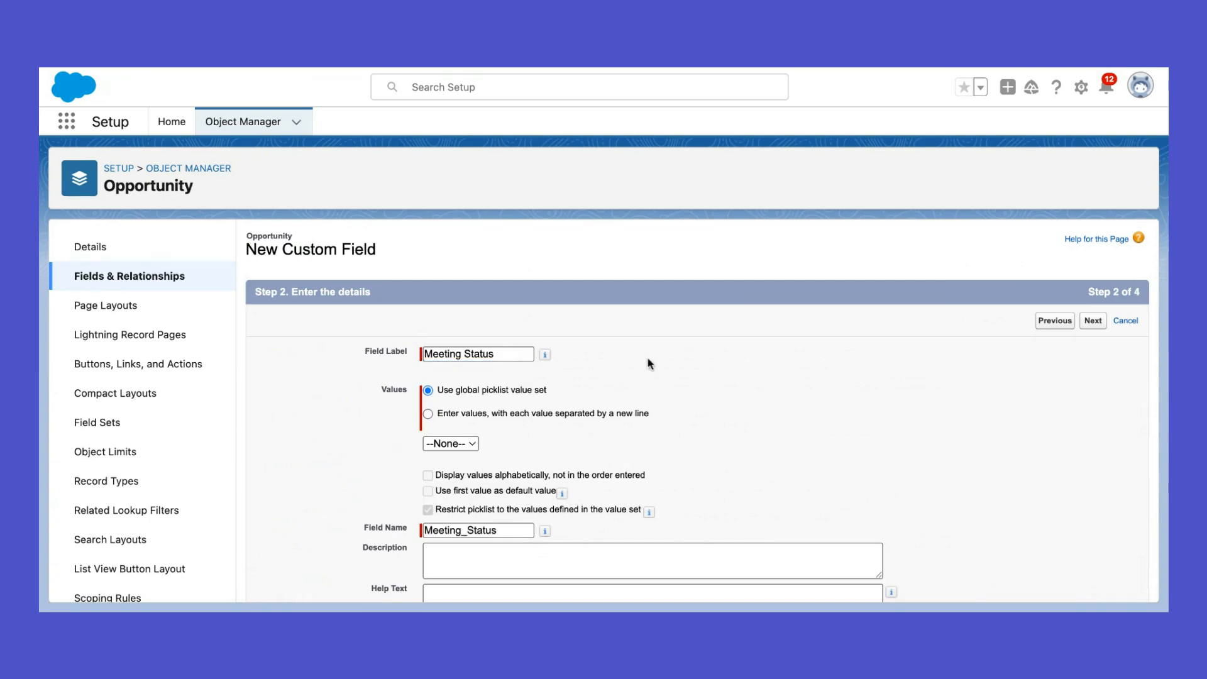
click(428, 413)
scroll(385, 400, down, 1)
click(425, 417)
text(Needs to be Scheduled)
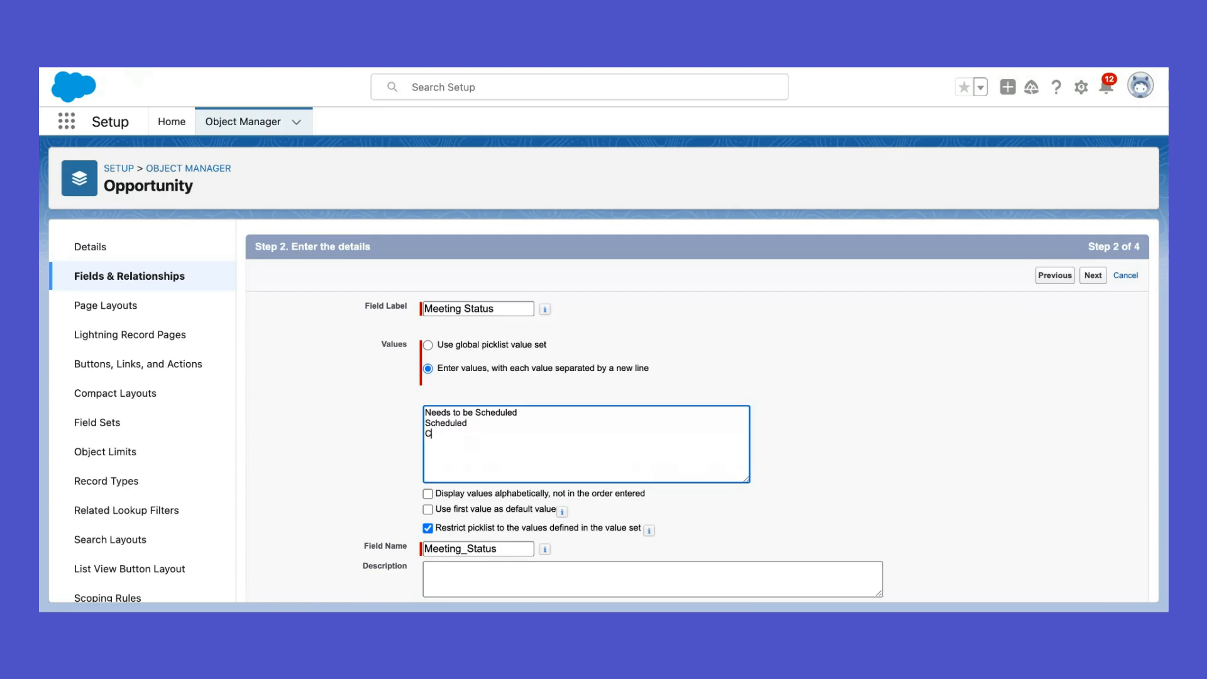
click(332, 397)
Try using the first value as the default for Meeting Status, and clear that option again
scroll(477, 422, down, 1)
scroll(371, 405, down, 2)
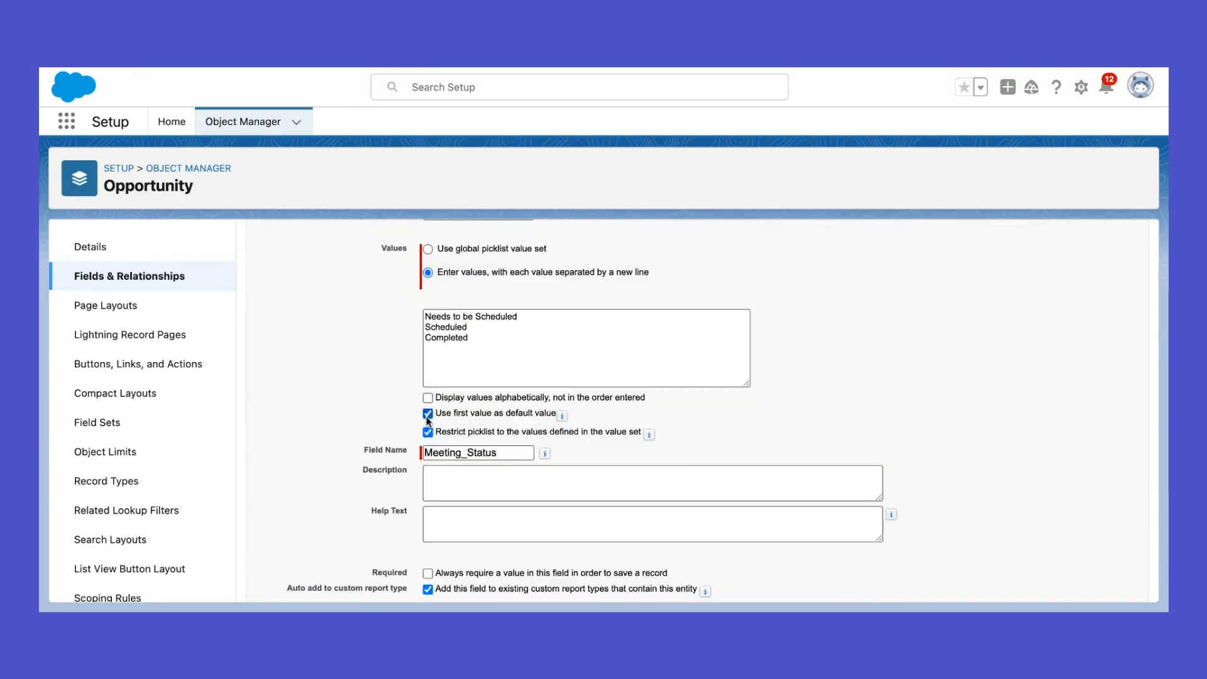
scroll(348, 347, down, 1)
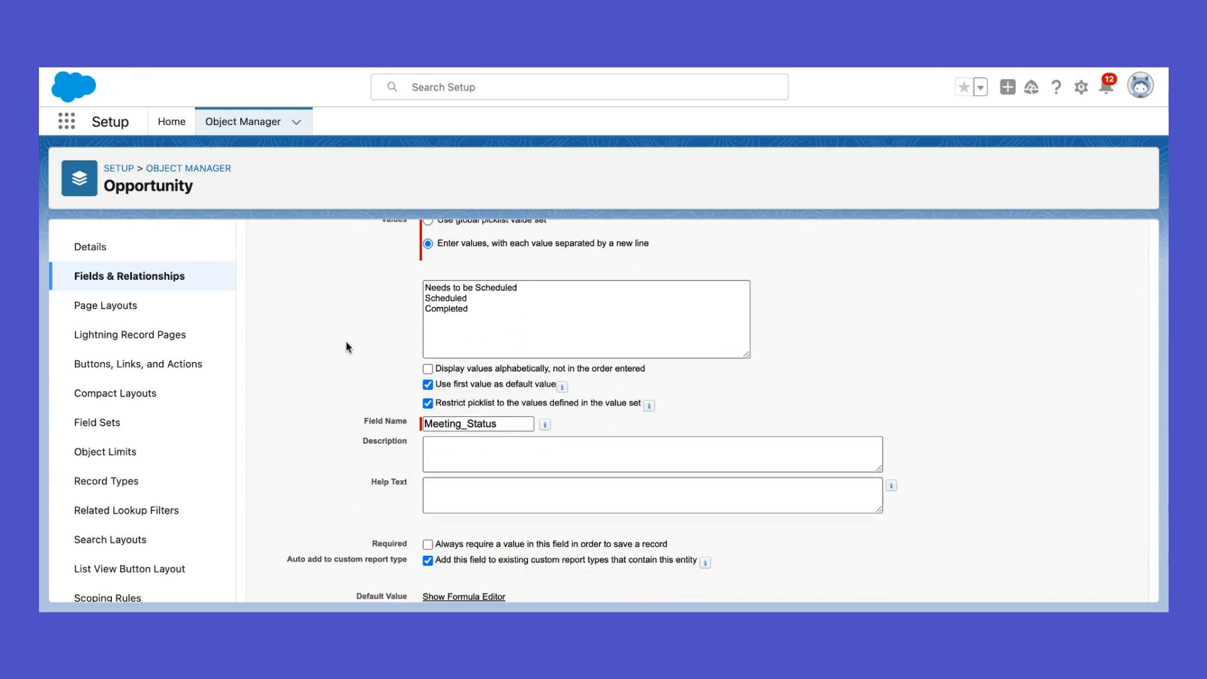
click(427, 384)
scroll(440, 396, down, 2)
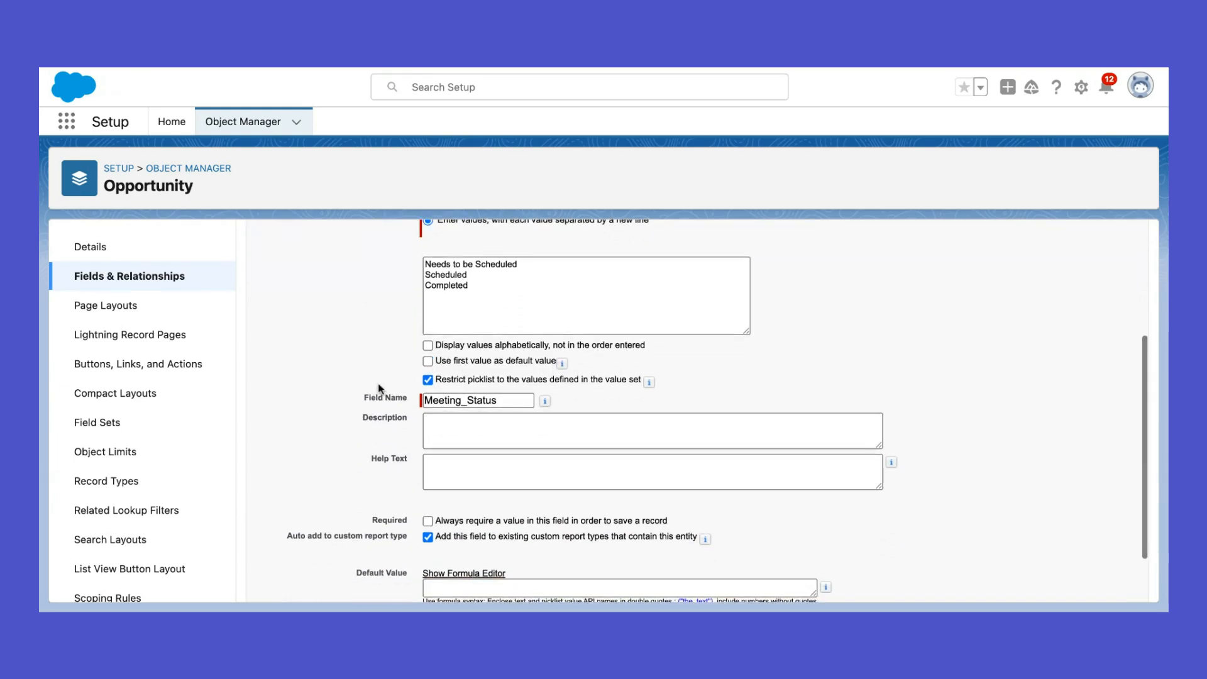
Enter the description "SDR meeting status used for reporting" and help text "Remember to select this when booking a meeting.", and continue to field-level security
click(472, 410)
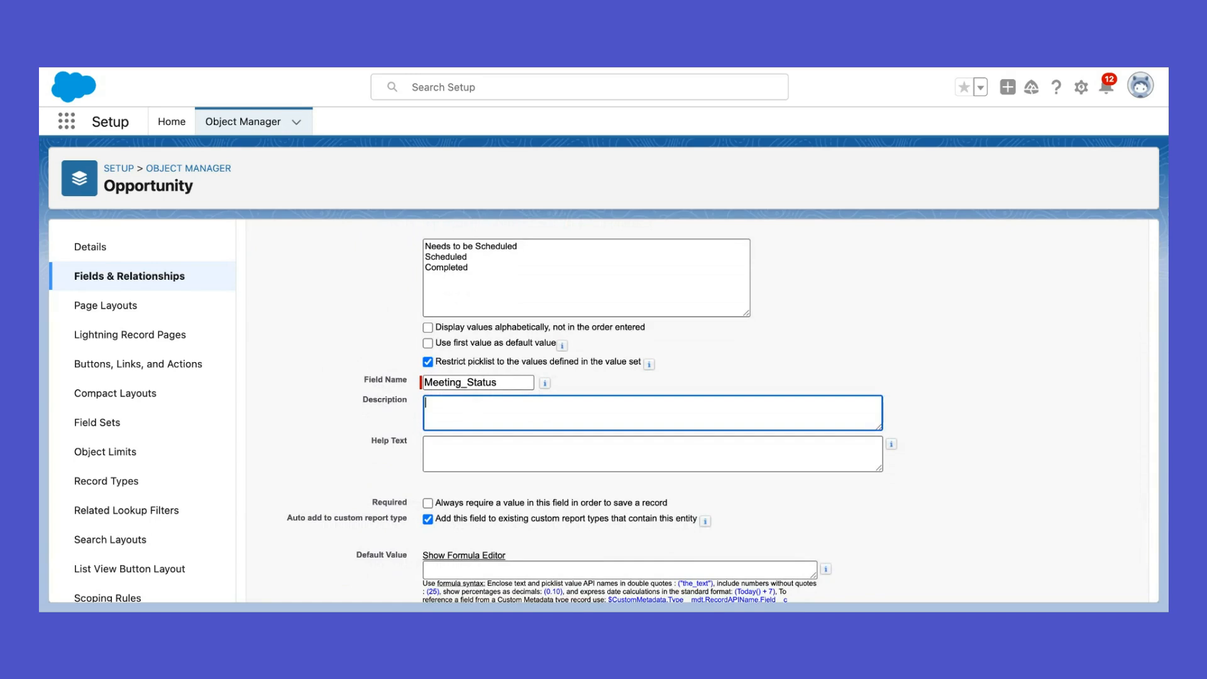
text(SDR meeting status used for reporting)
click(870, 442)
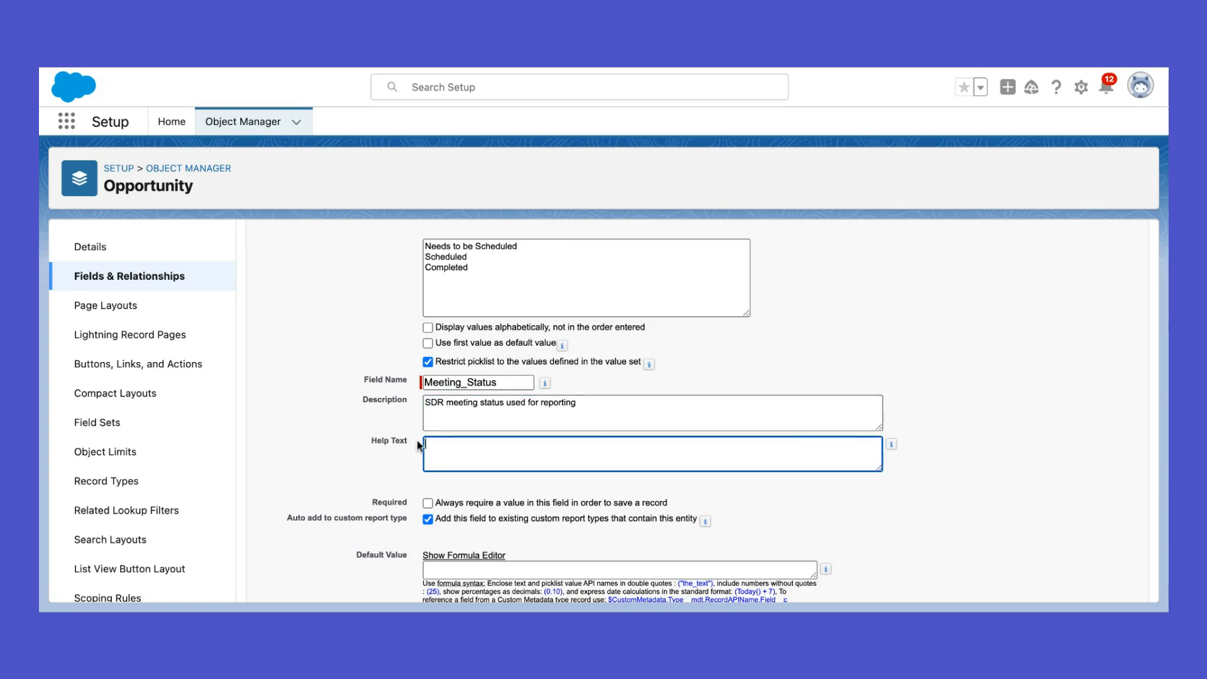
scroll(421, 446, down, 1)
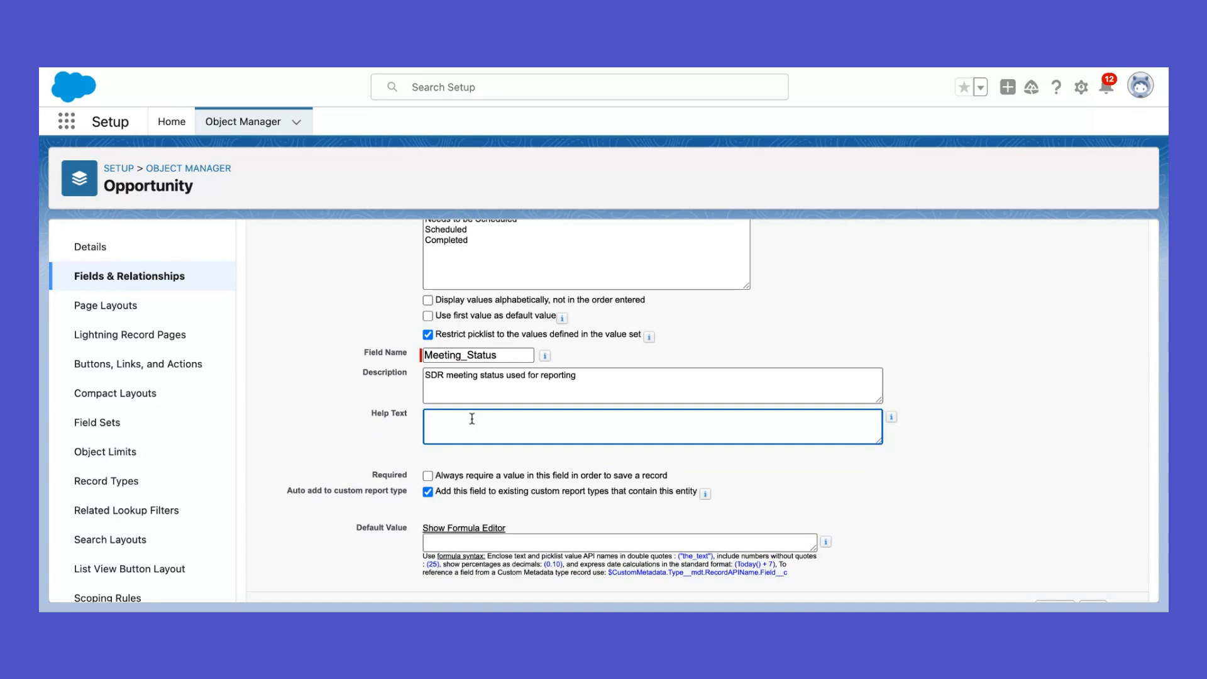
mouse_move(893, 418)
text(Remember to select this whe)
text(n booking a meeting.)
scroll(349, 463, down, 1)
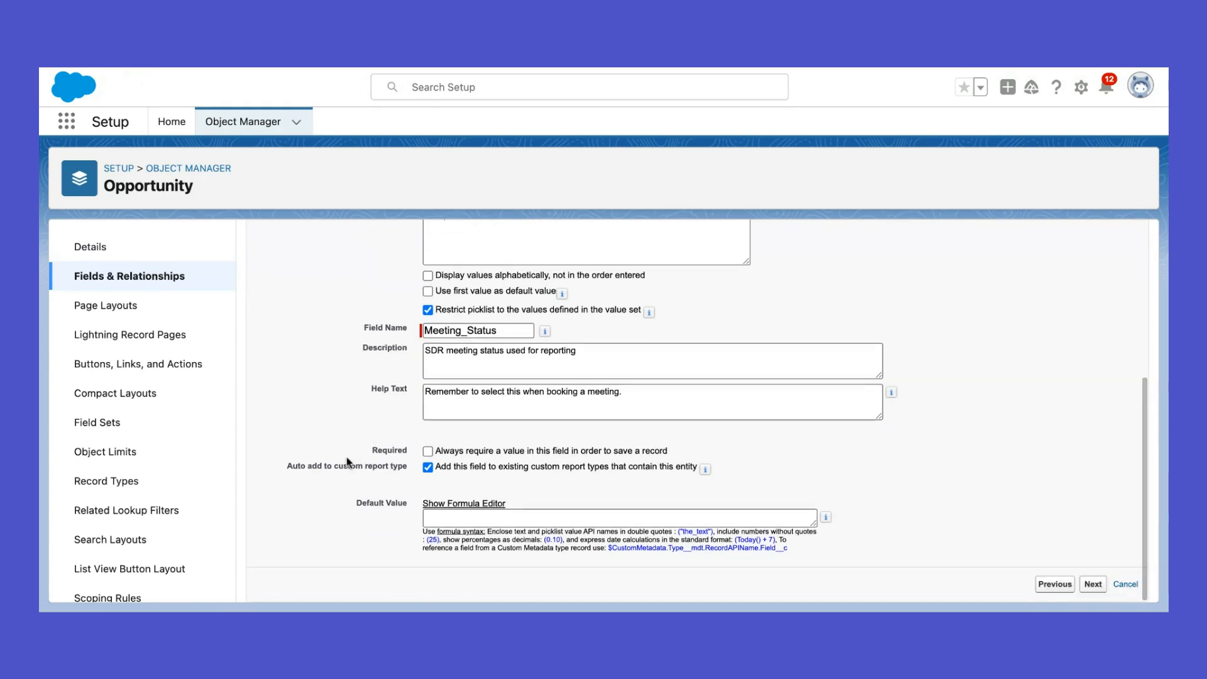
click(1093, 584)
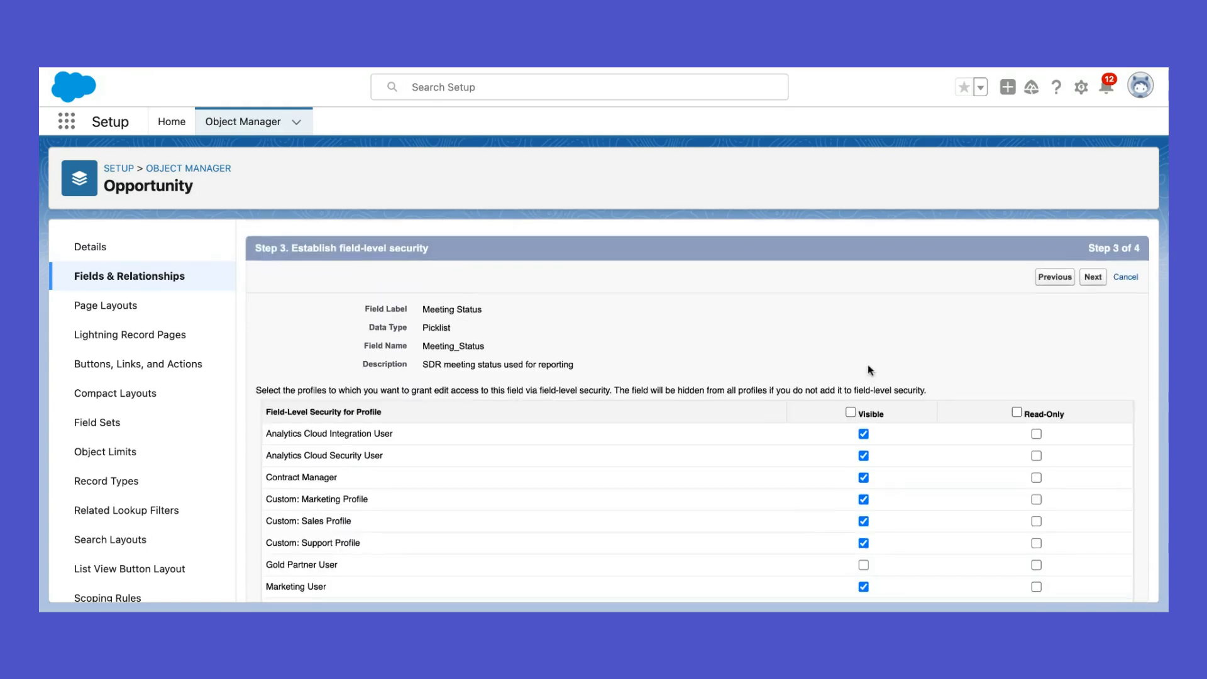
Review which profiles can see Meeting Status, keep the default field-level security, and continue to the page layouts
scroll(864, 371, down, 3)
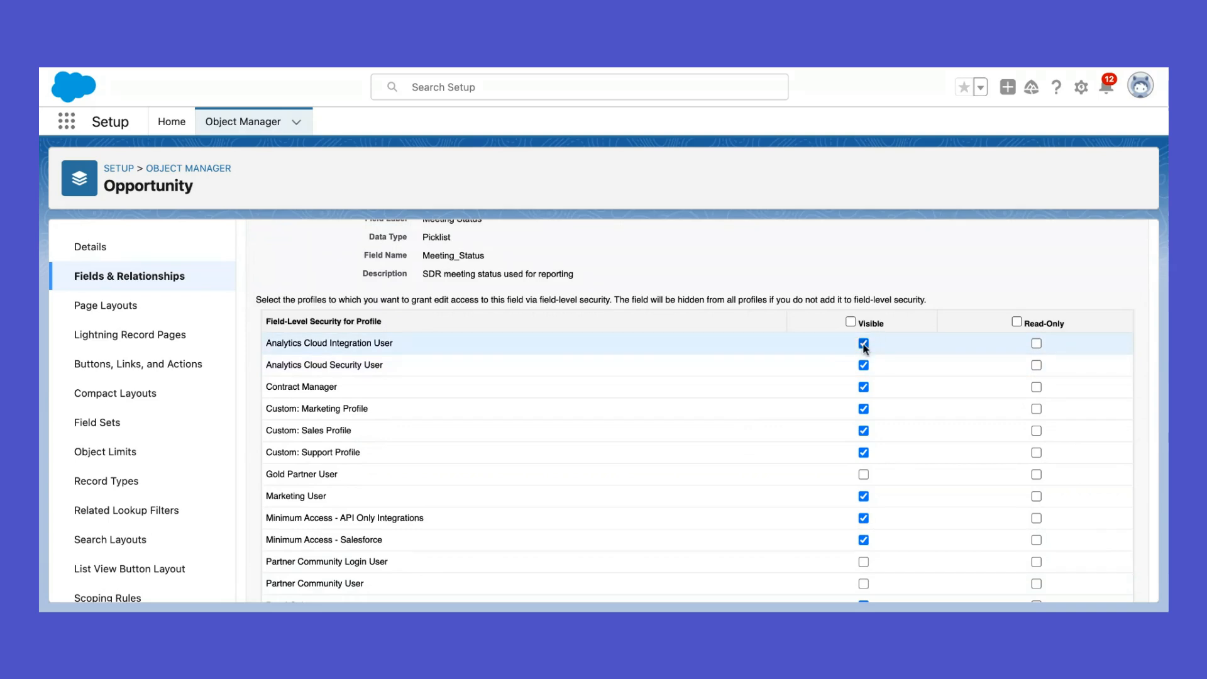
scroll(862, 342, down, 5)
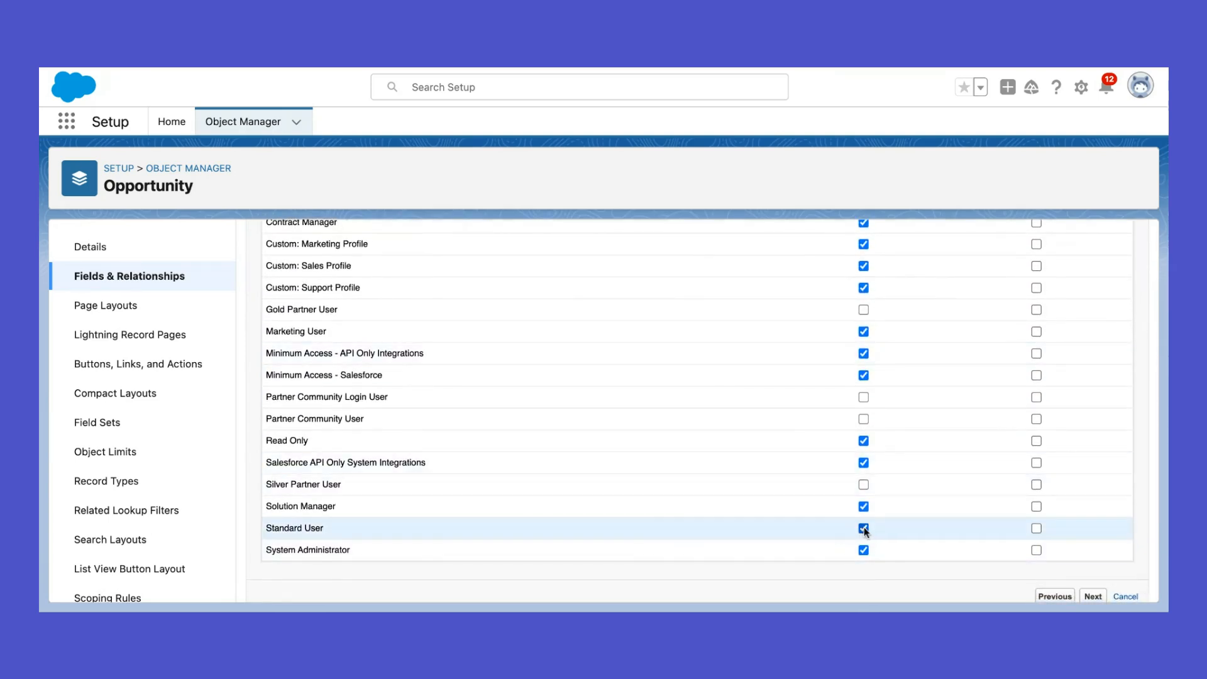
scroll(992, 526, up, 6)
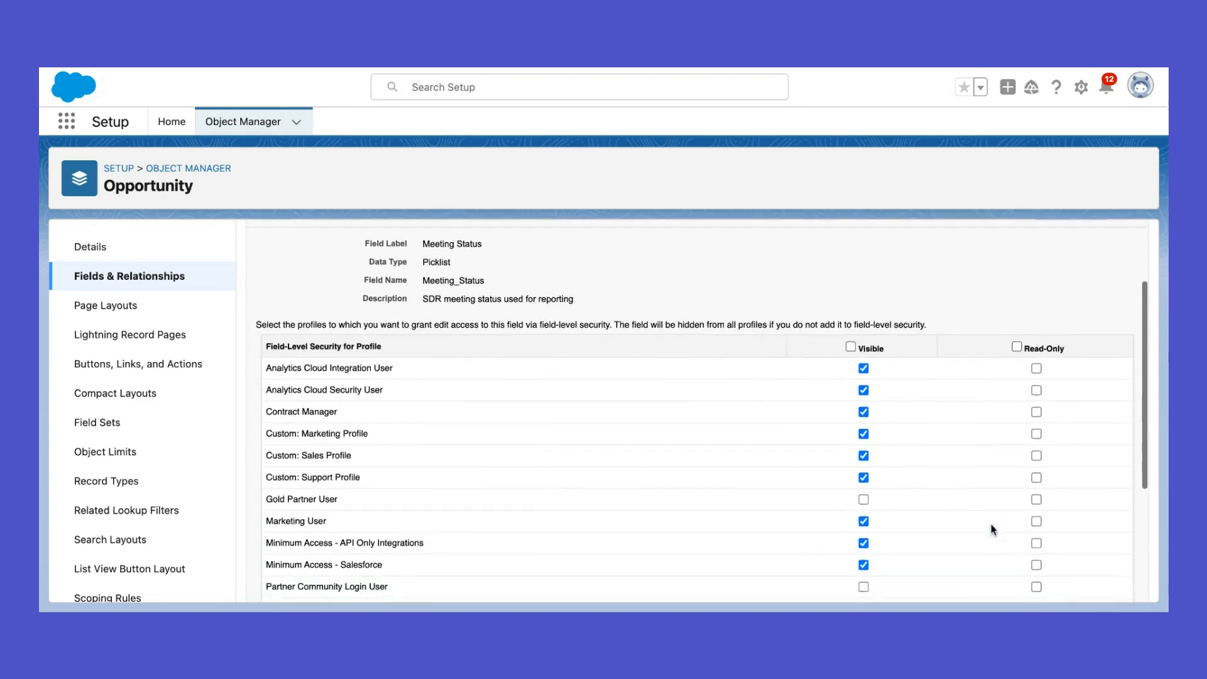
scroll(992, 529, down, 6)
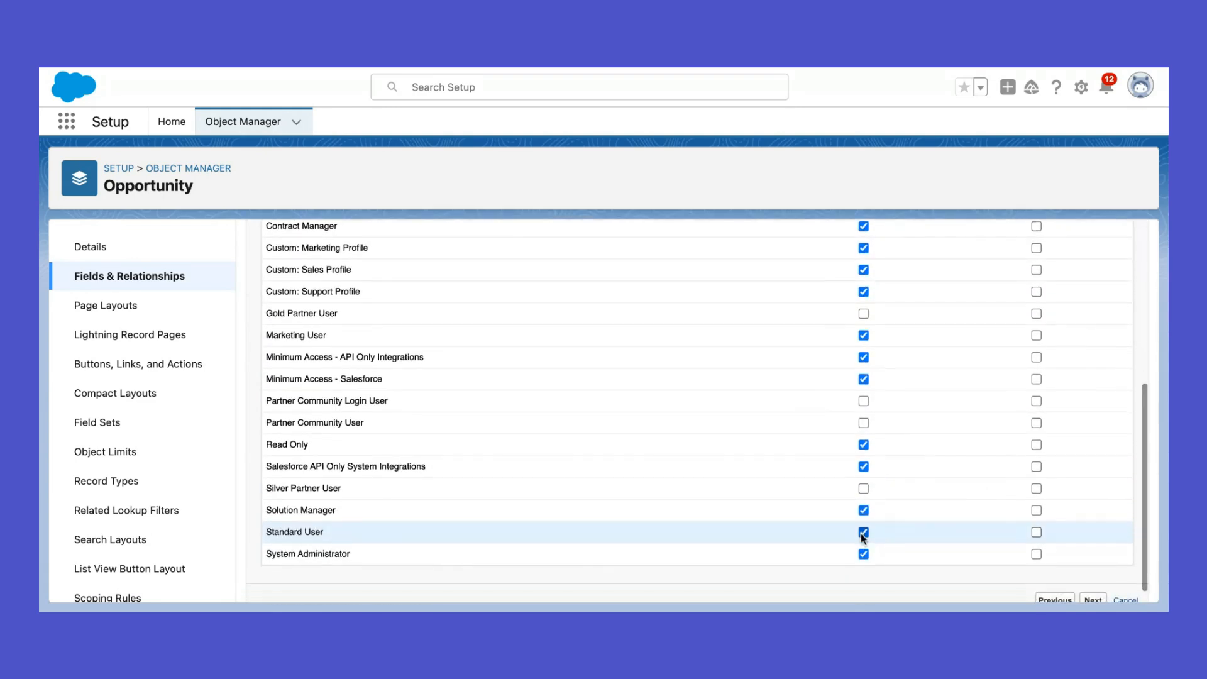
scroll(863, 531, up, 6)
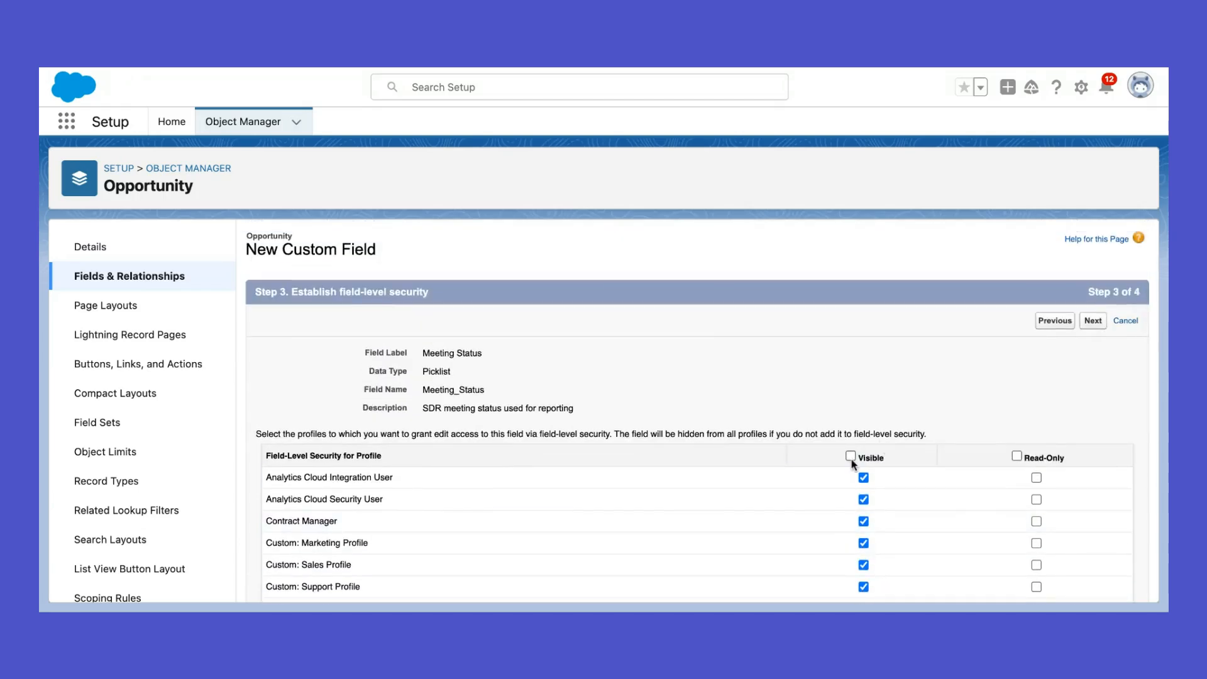
scroll(863, 464, down, 5)
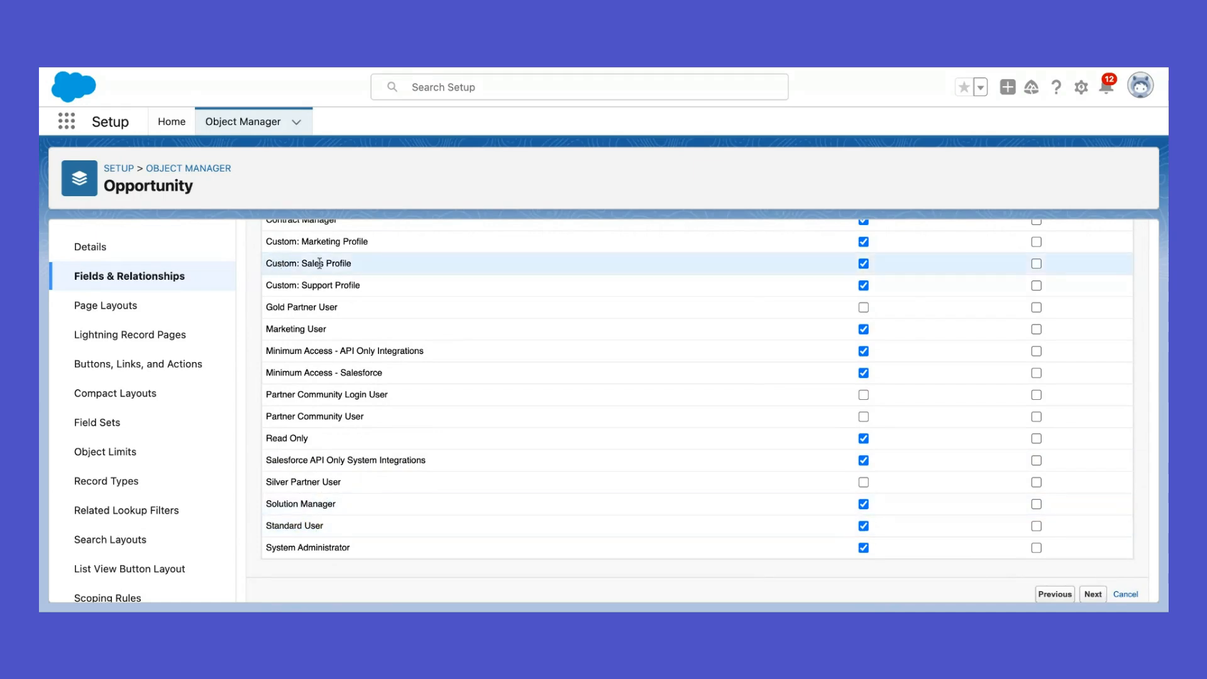
click(1094, 594)
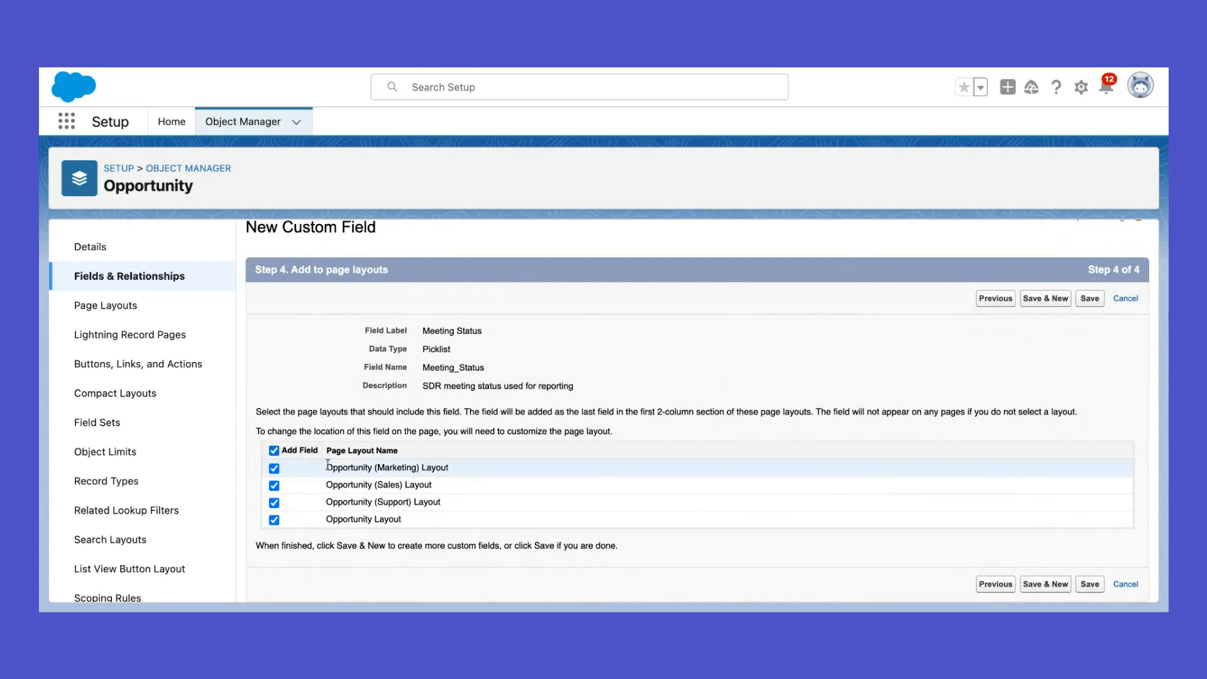
Try excluding the Opportunity (Marketing) and Opportunity (Support) layouts, and reselect all page layouts for the field
click(274, 468)
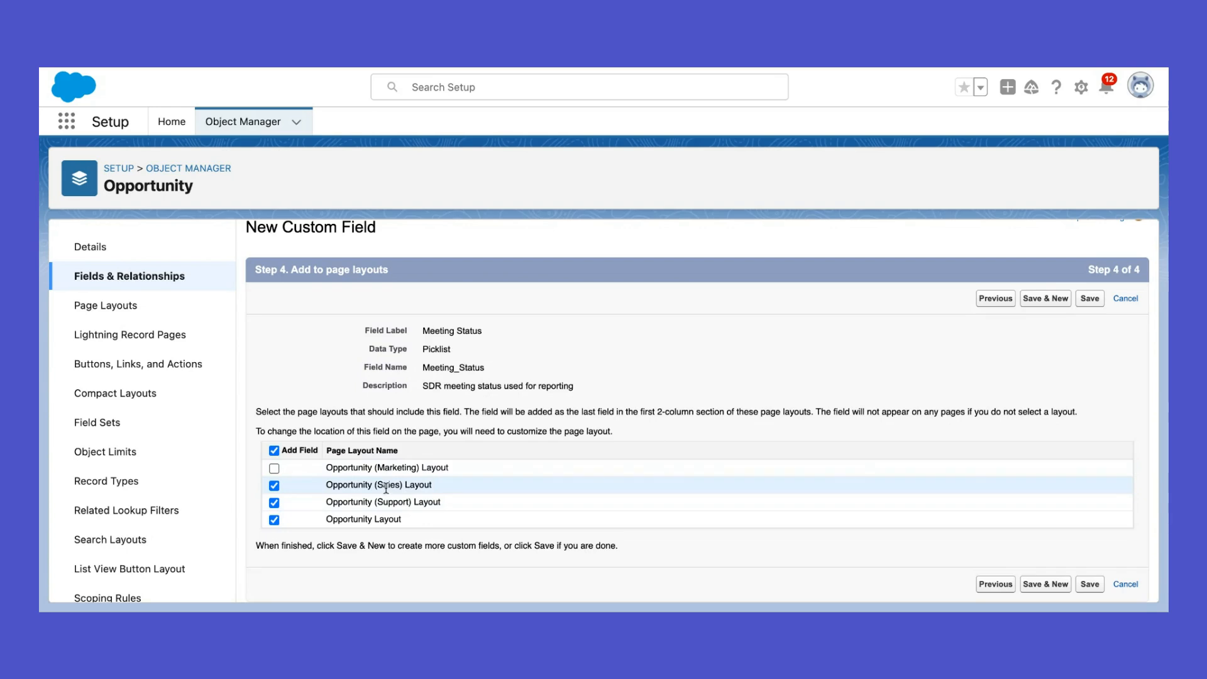
click(274, 502)
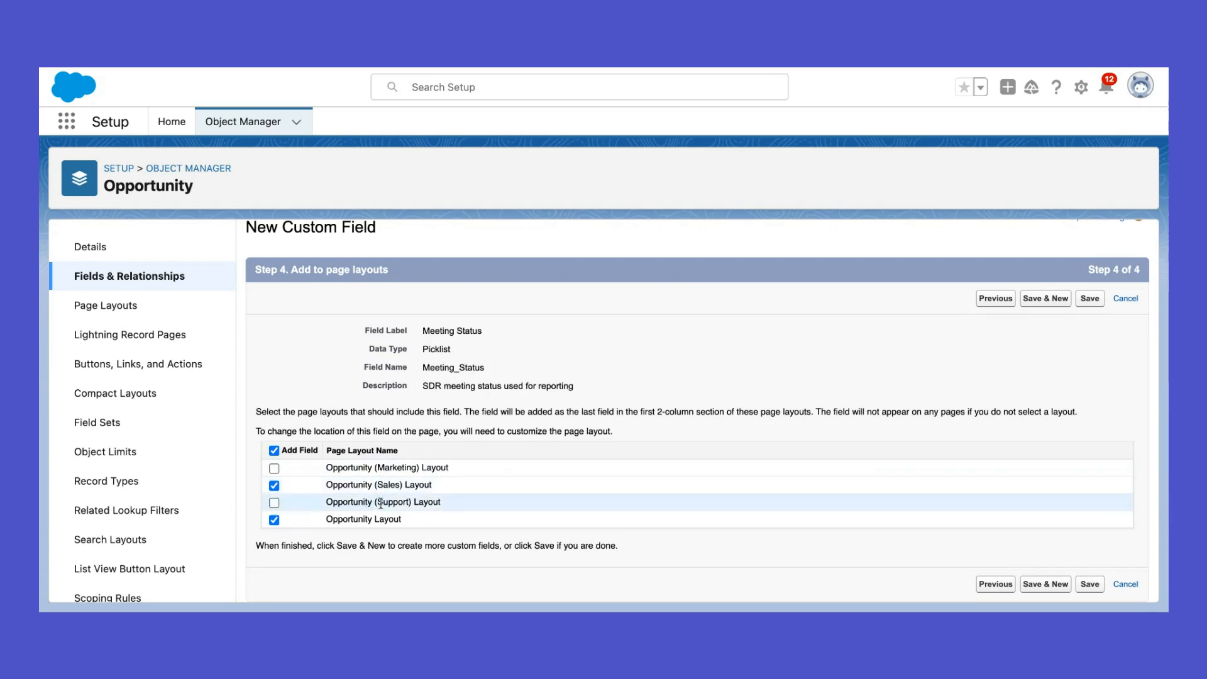
click(275, 451)
click(275, 451)
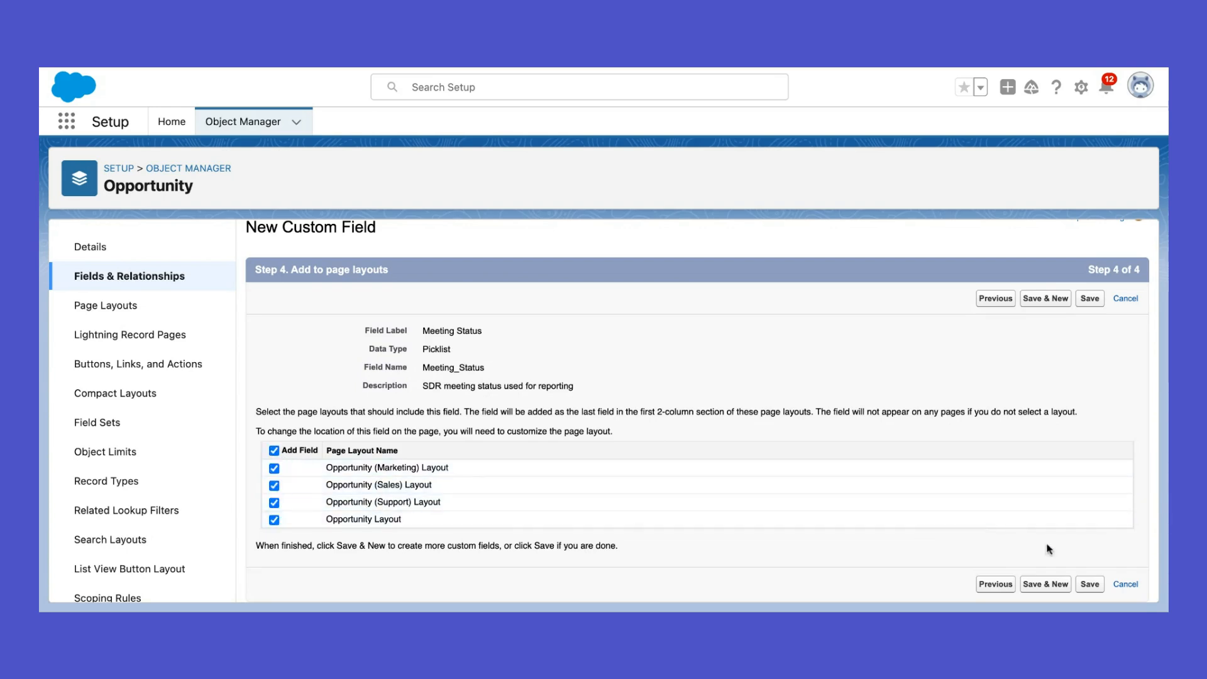
Save Meeting Status on all page layouts and start another custom field with the Picklist data type
click(1046, 585)
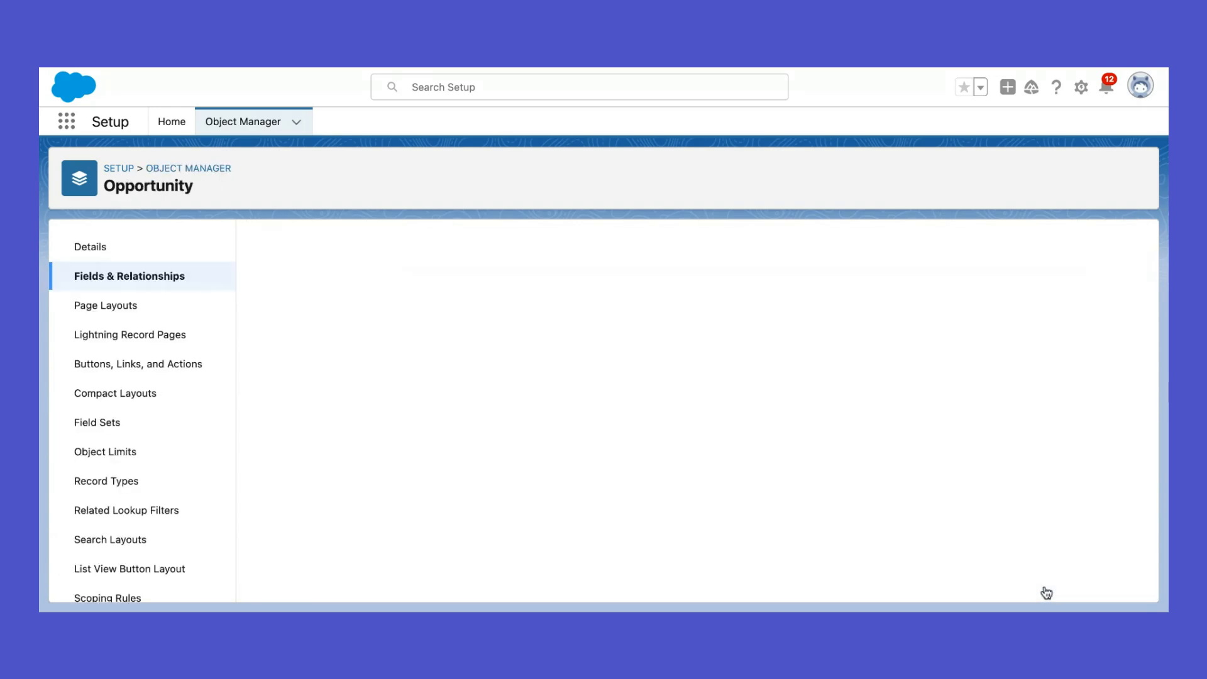
scroll(171, 346, down, 2)
scroll(379, 385, down, 5)
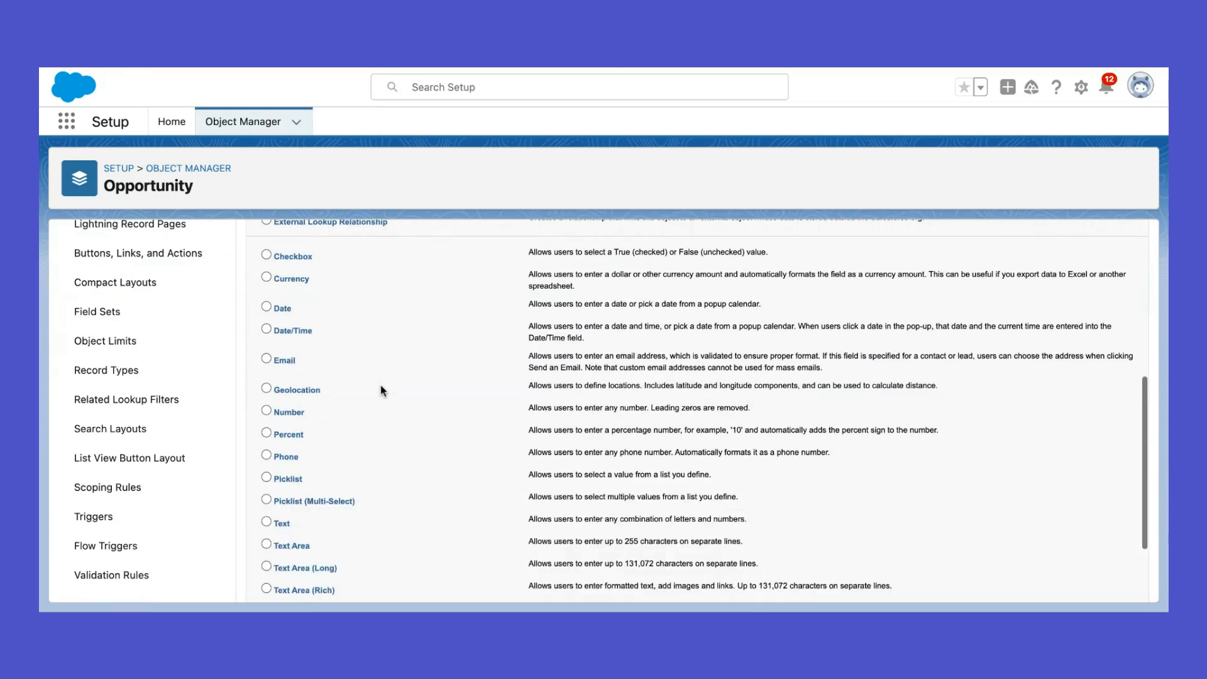
click(266, 477)
scroll(691, 503, down, 2)
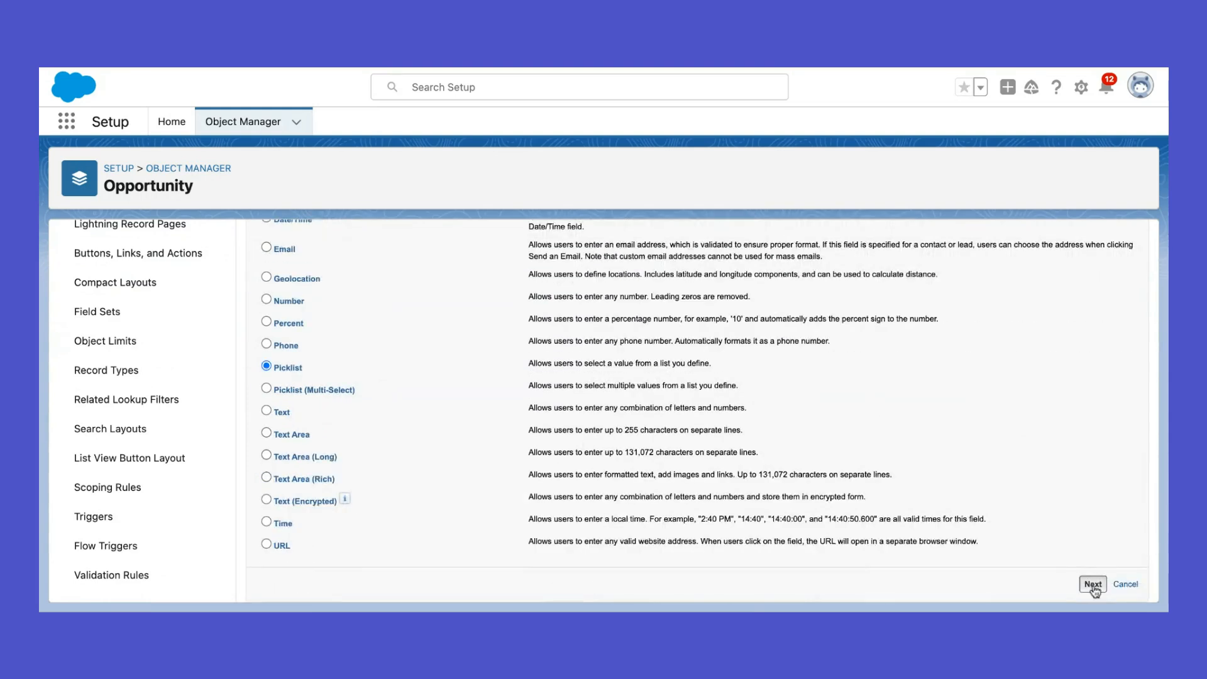
click(1092, 586)
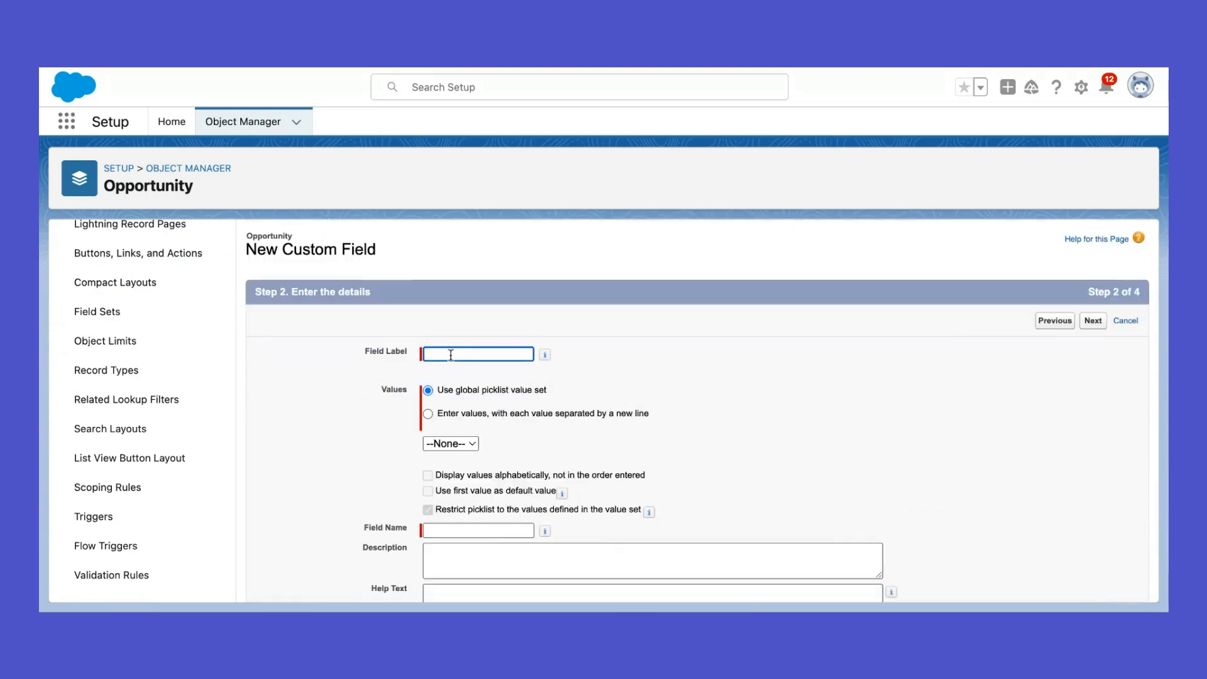
Label the new field Meeting Results and enter its own picklist values: Completed - Converting and Completed - Not Converting
text(Meeting Results)
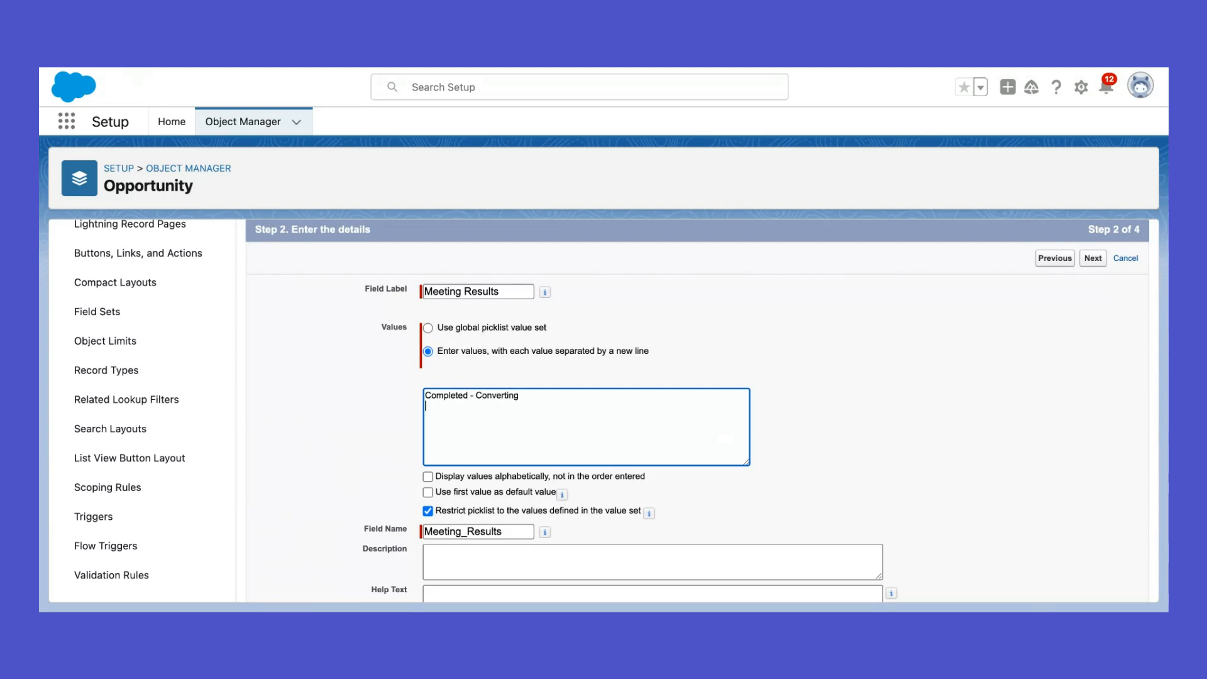
key(Return)
text(Completed - Not Converting)
click(349, 389)
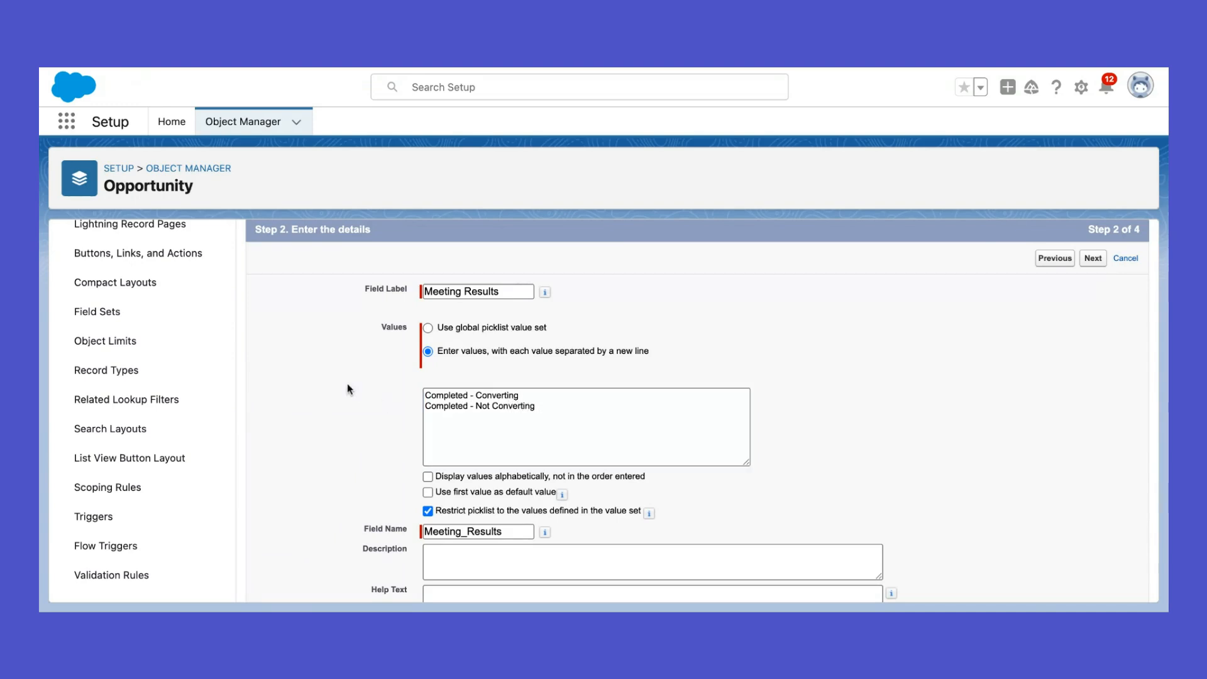
Use the first value as the default for the Meeting Results picklist and check the entered values
scroll(349, 389, down, 2)
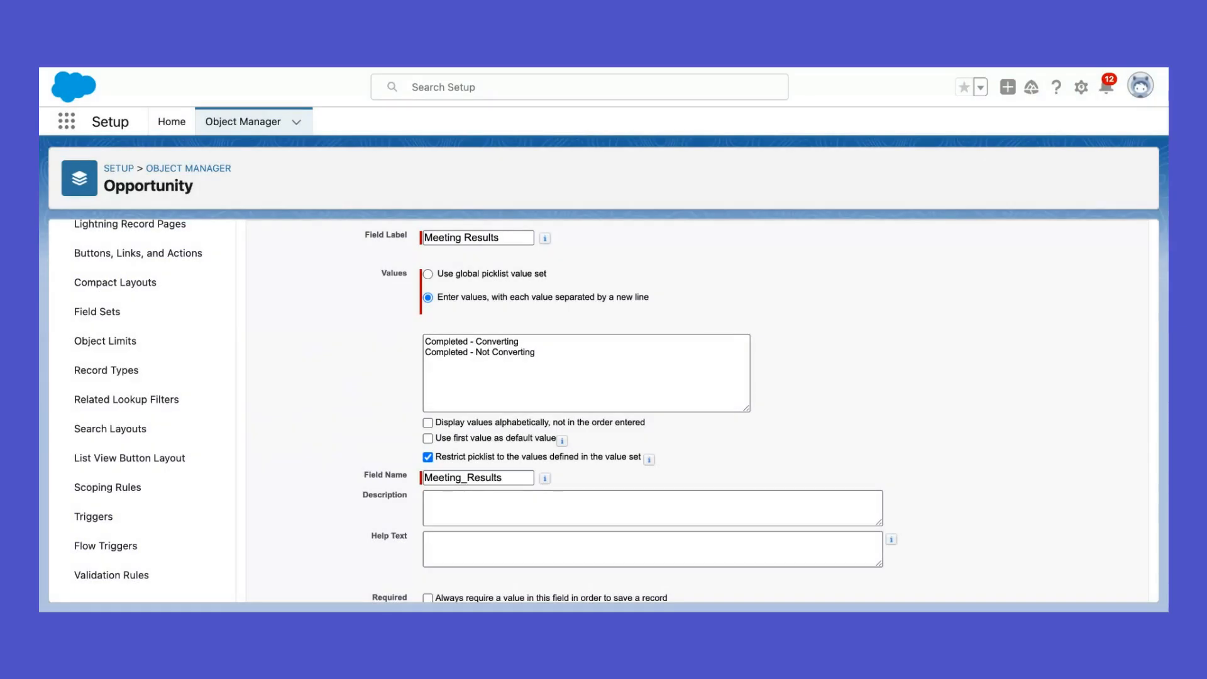
scroll(696, 410, down, 1)
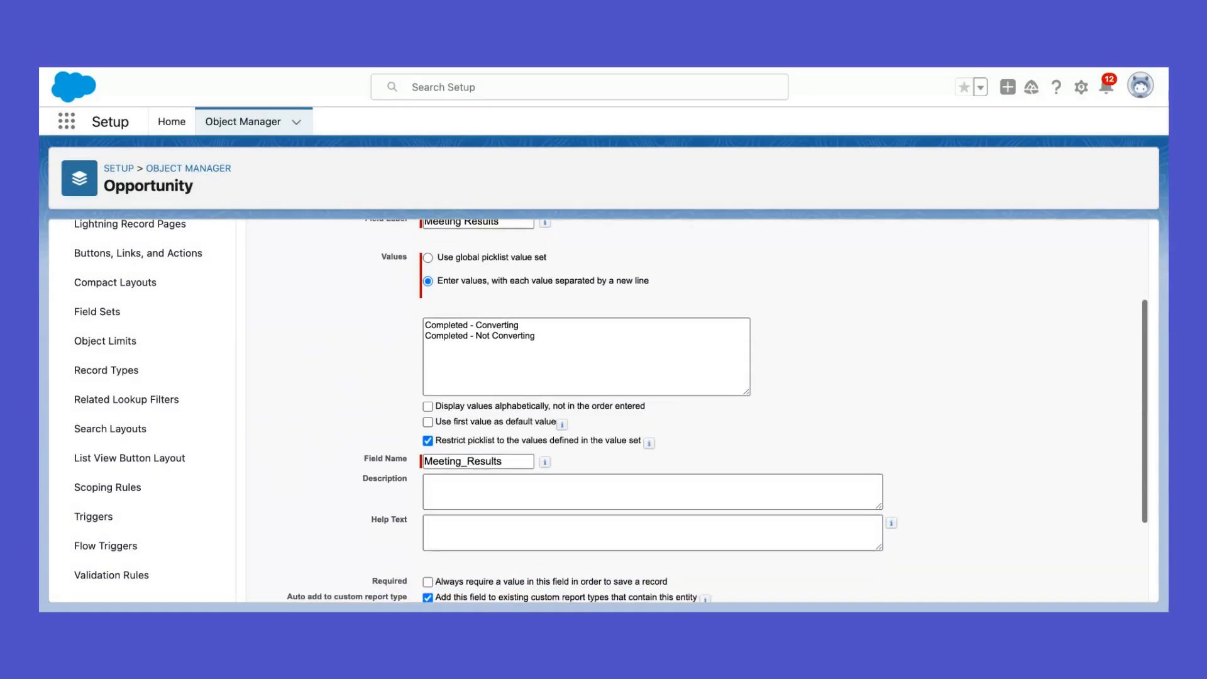
scroll(697, 411, up, 1)
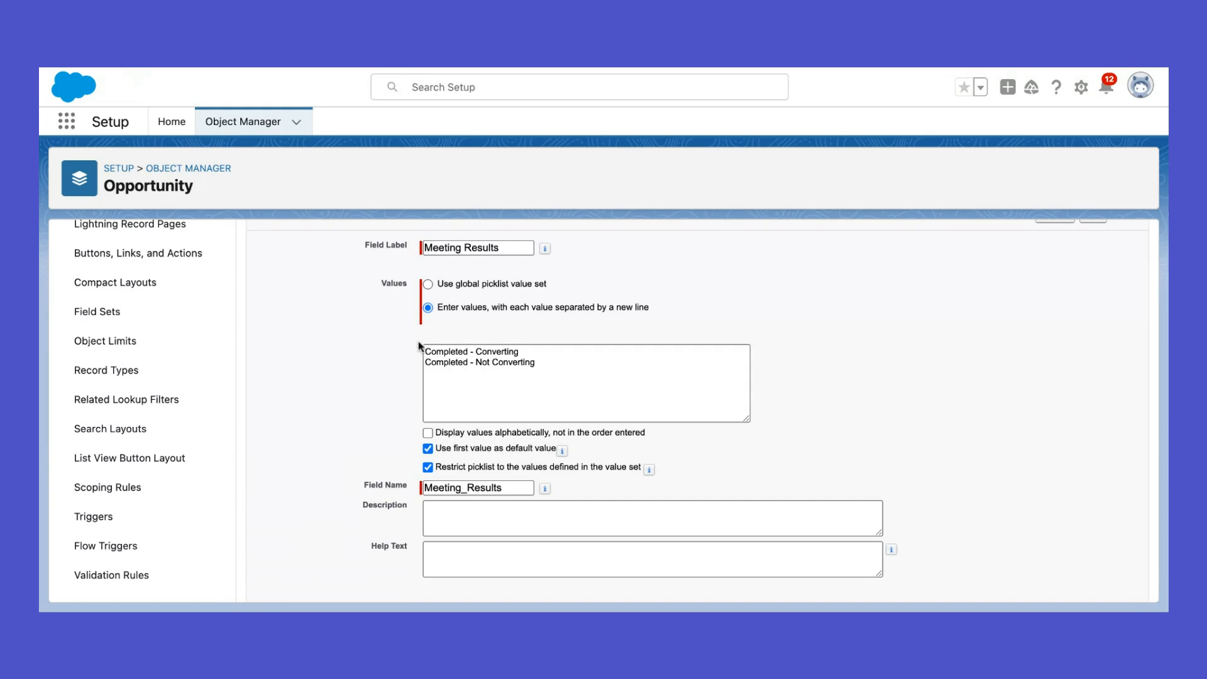
click(503, 353)
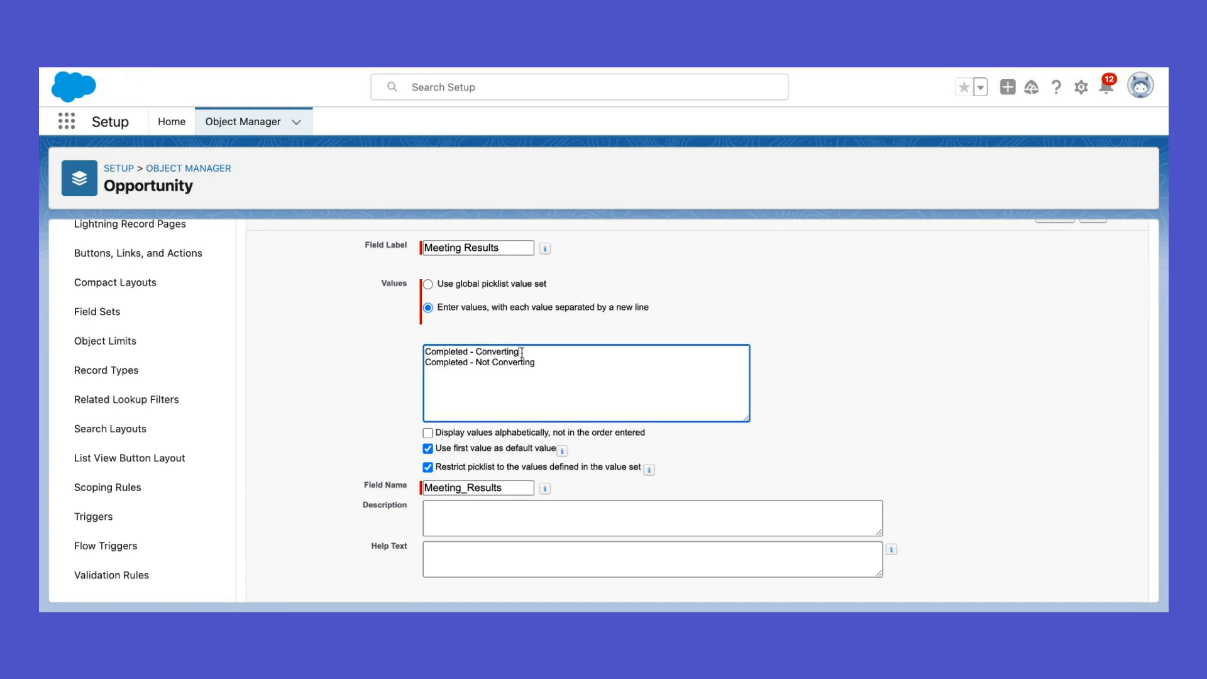
click(365, 397)
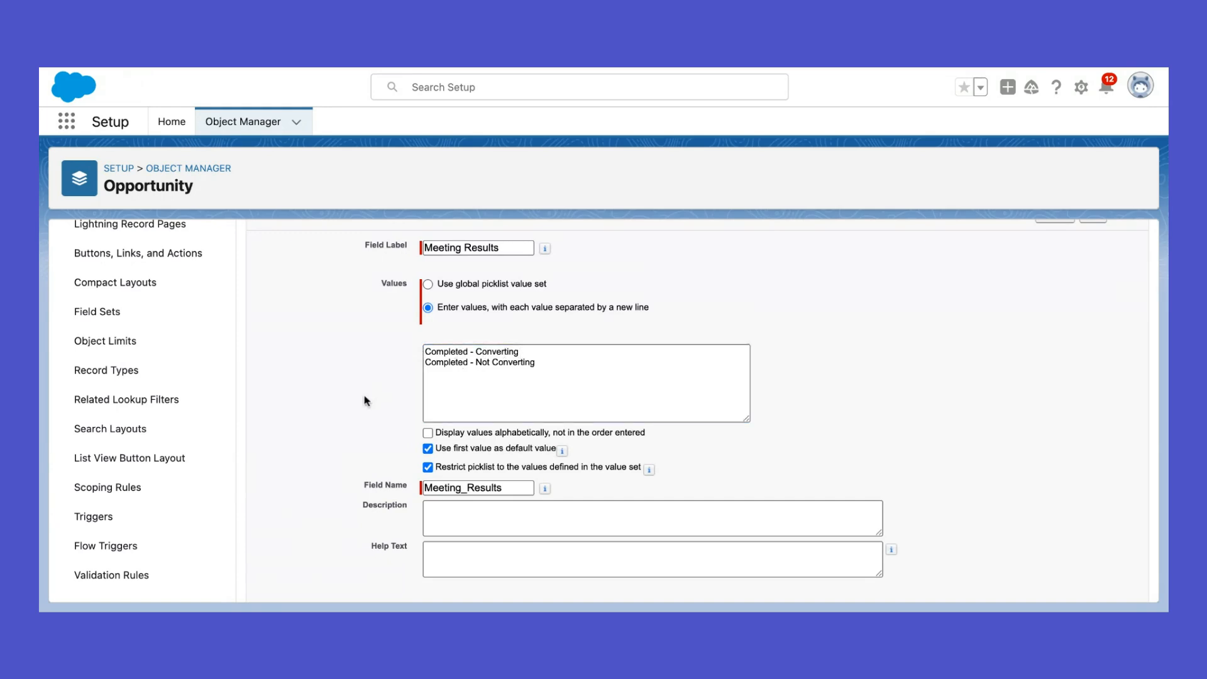
Turn off using the first value as default for the Meeting Results picklist and review its entered values
click(428, 450)
click(437, 374)
scroll(430, 468, down, 2)
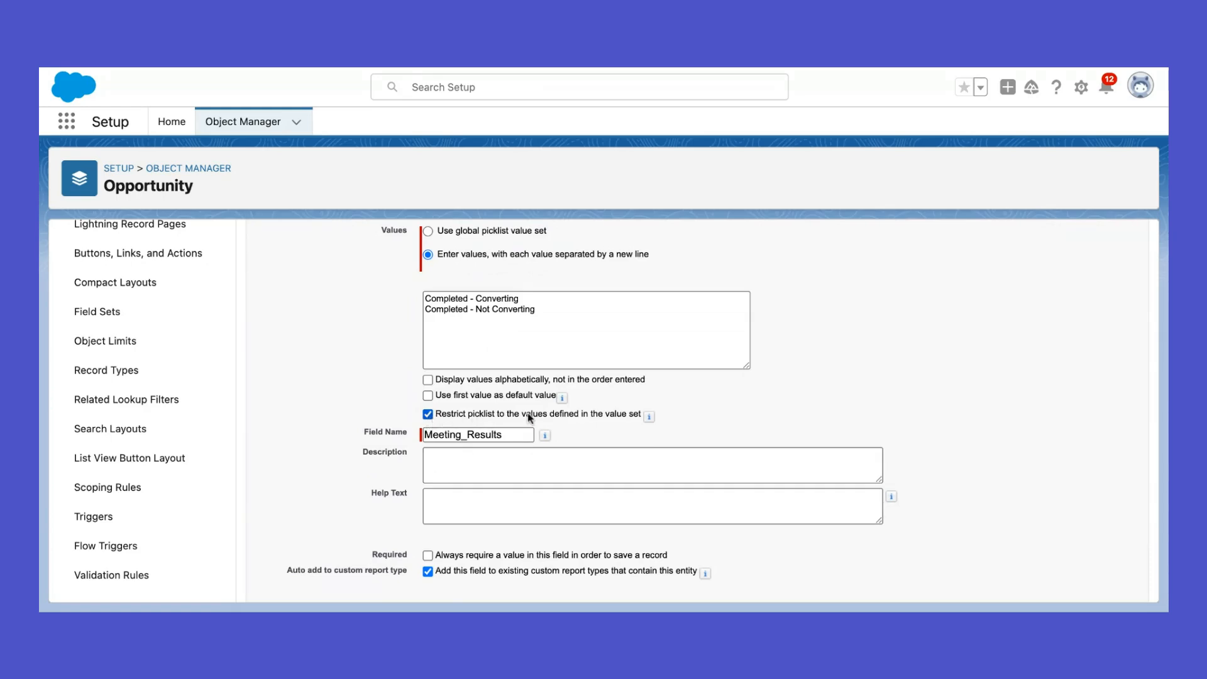
scroll(760, 416, up, 1)
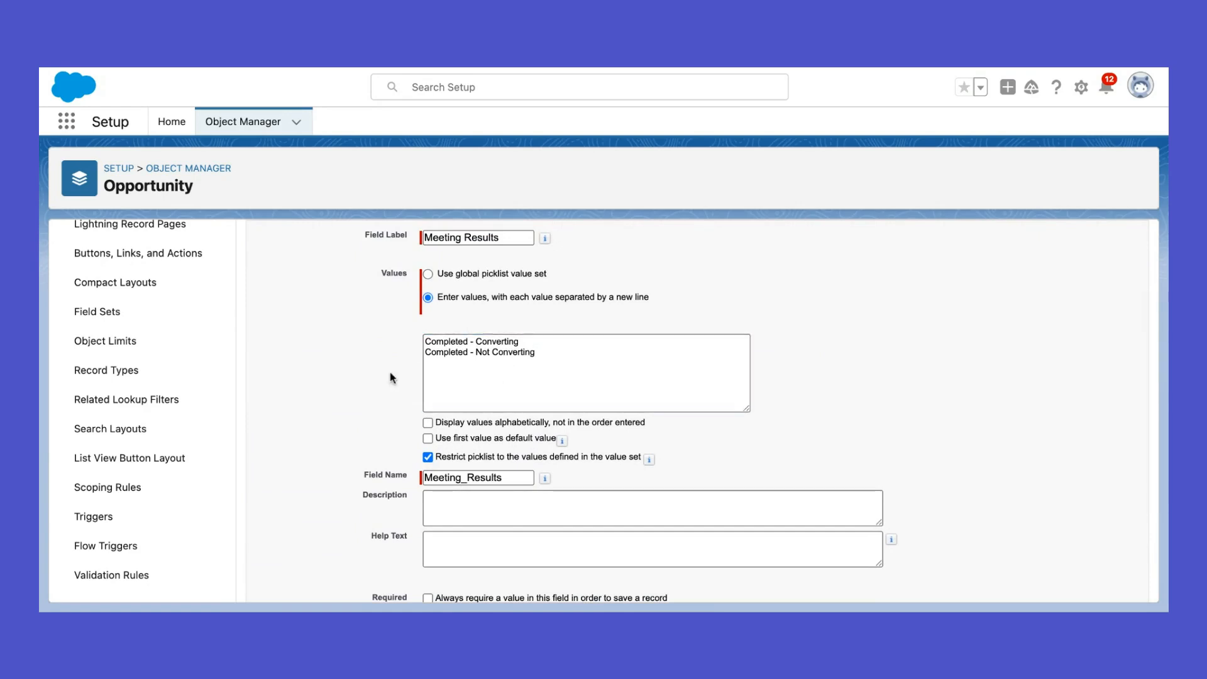
scroll(343, 366, down, 1)
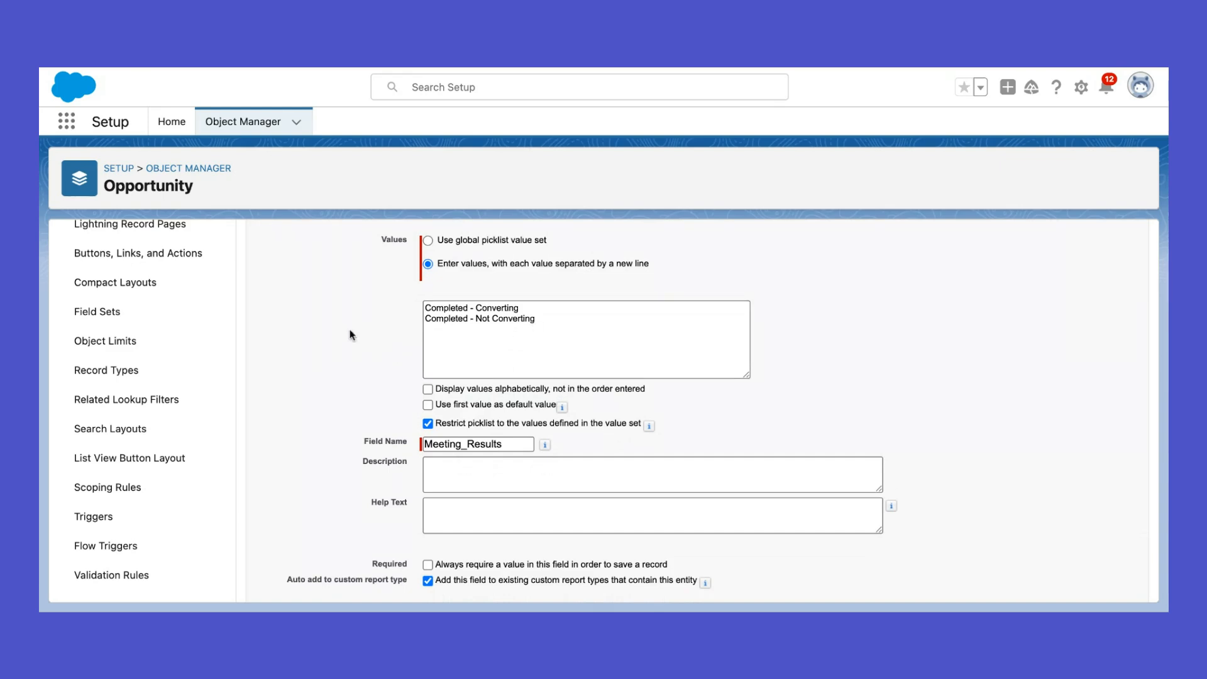
click(439, 345)
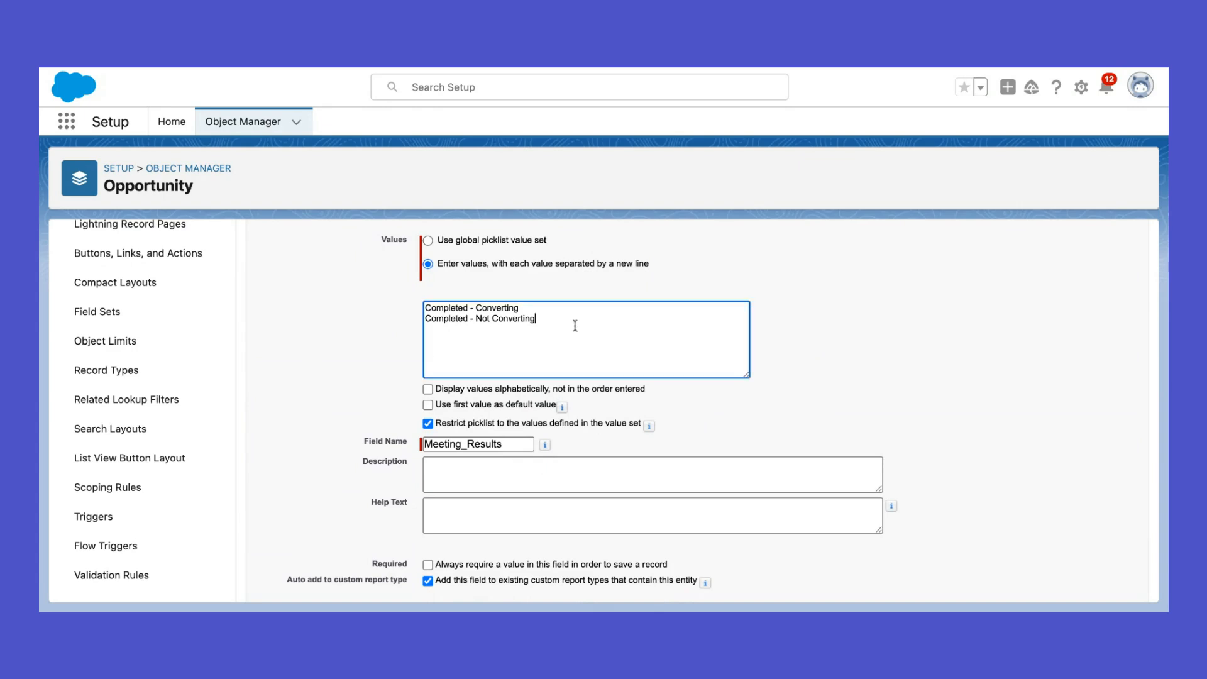
click(328, 331)
Add the description "good description" and the help text "good help for user" to Meeting Results, and continue to field-level security
scroll(328, 331, down, 2)
click(449, 372)
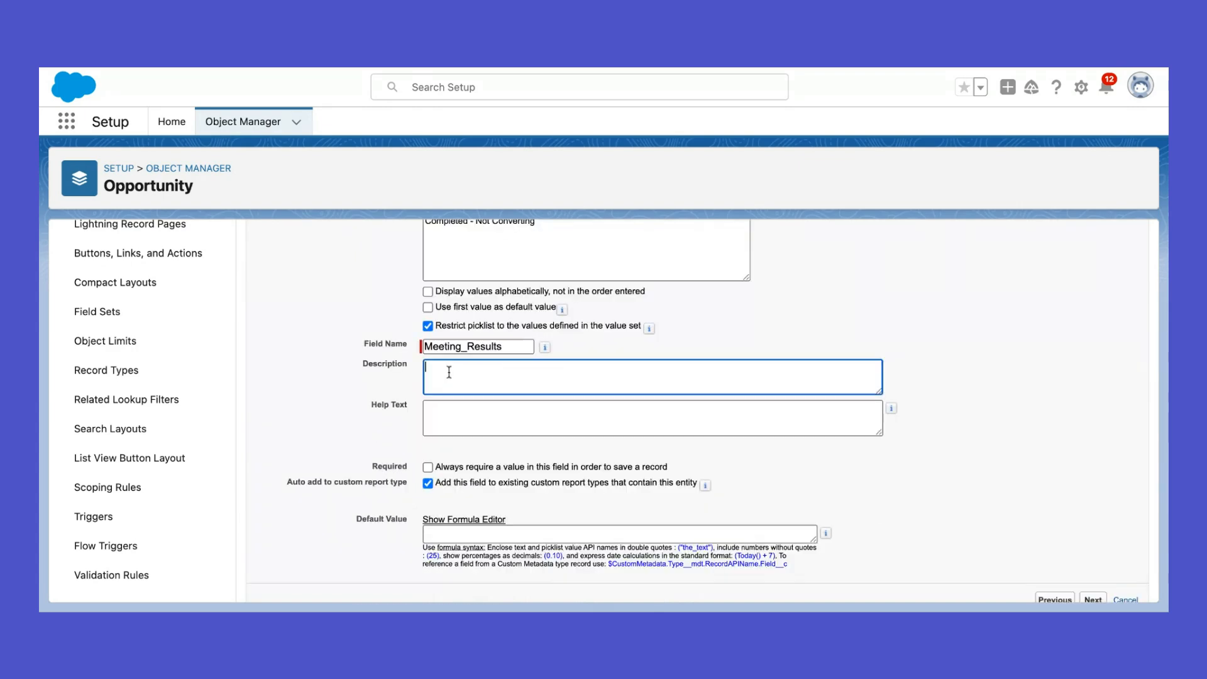
text(good description)
key(Tab)
text(good help for user)
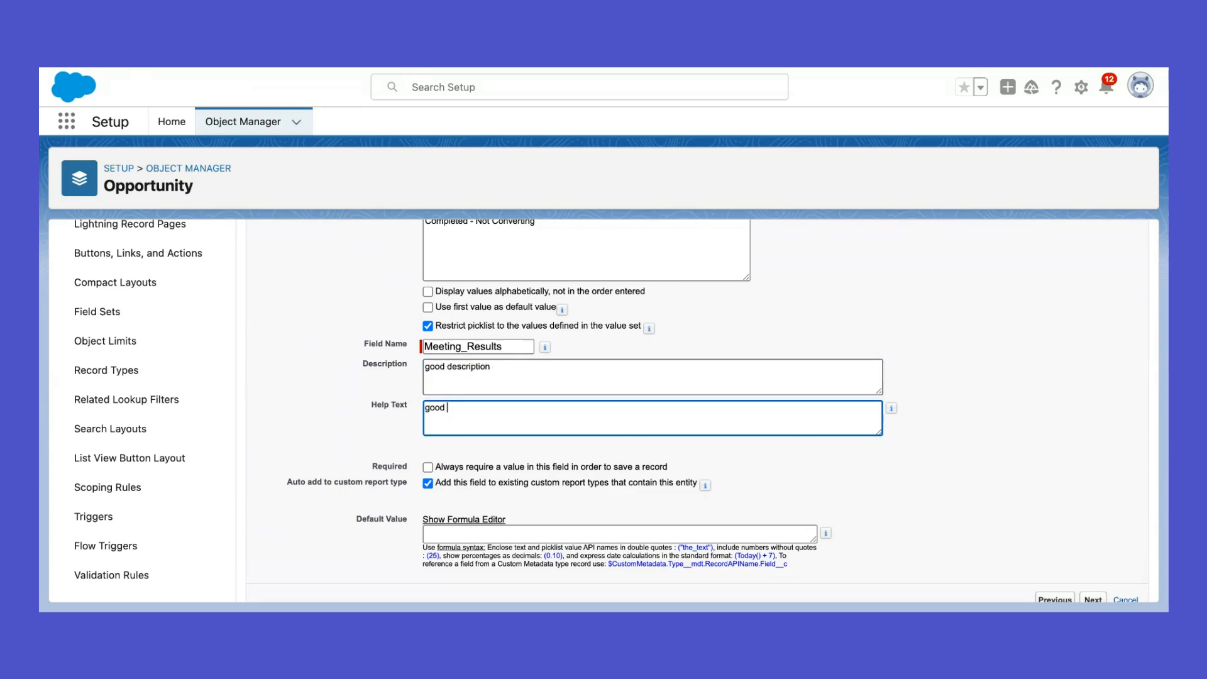
click(341, 376)
scroll(341, 375, down, 1)
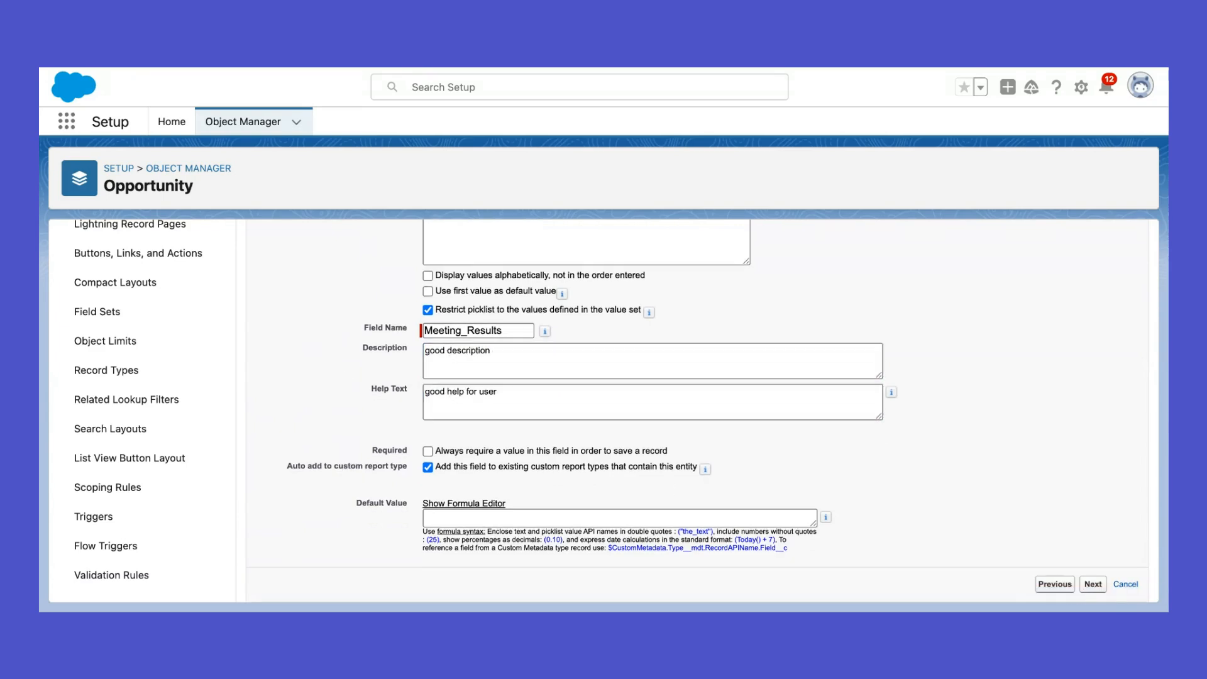
click(1094, 585)
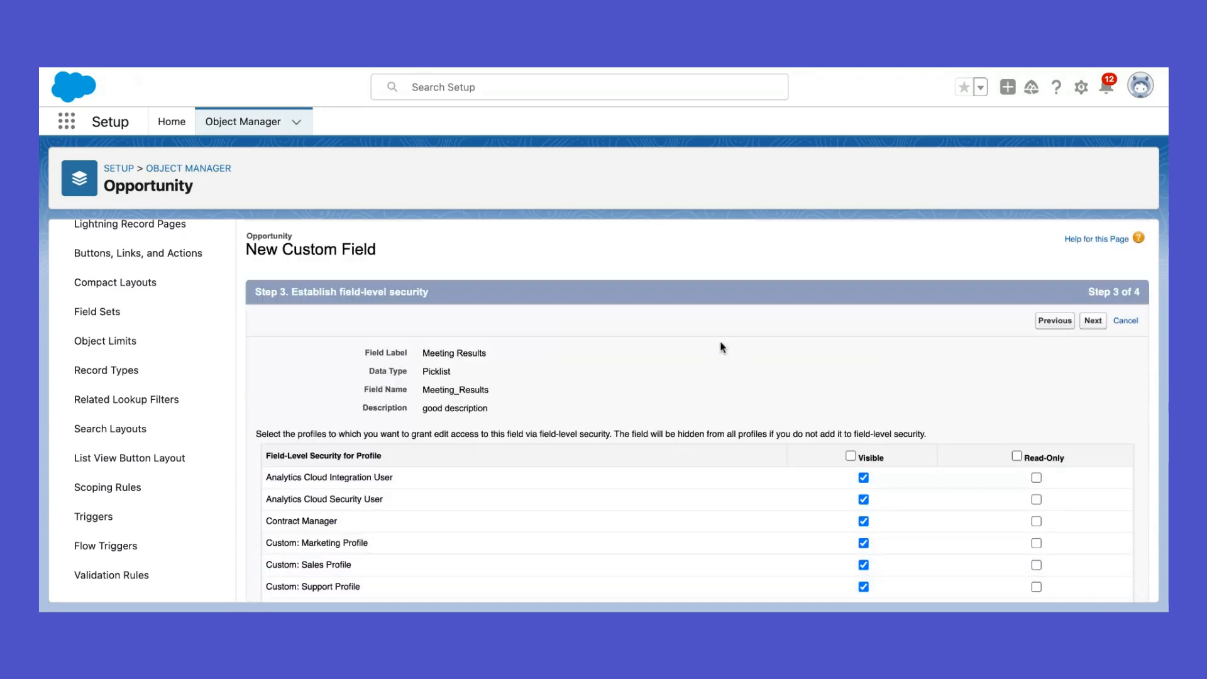
Accept the default profile visibility for Meeting Results and save it on all page layouts, continuing with another new custom field
scroll(721, 346, down, 5)
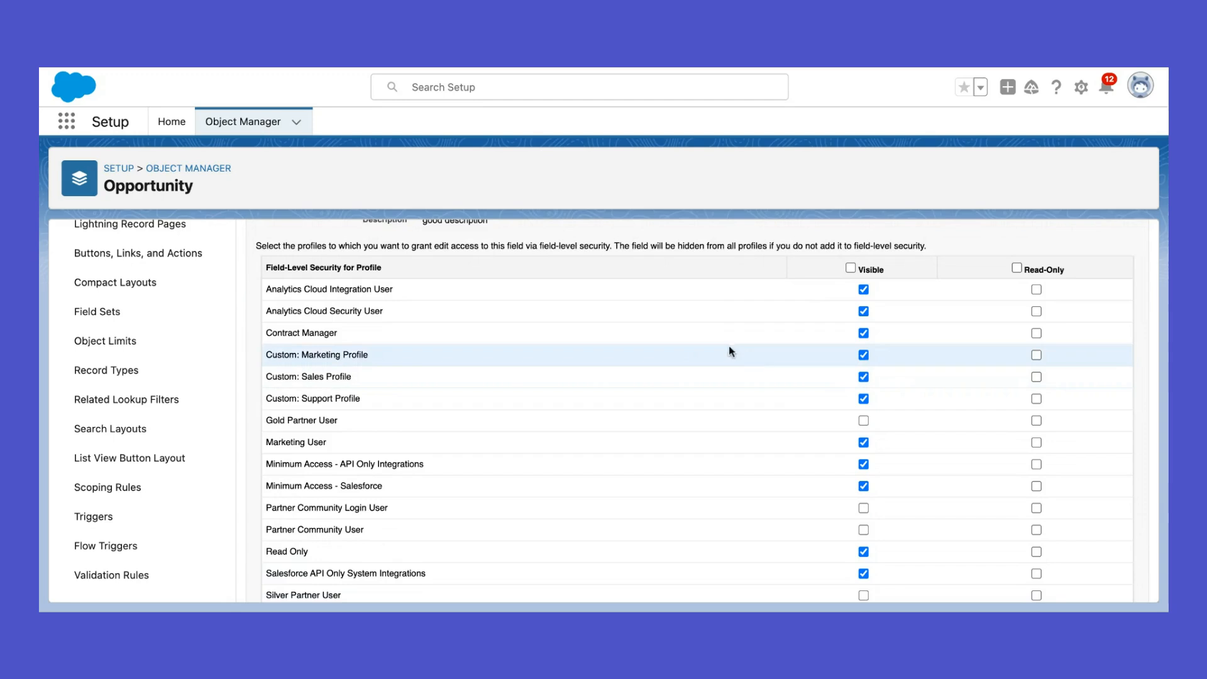
scroll(727, 346, down, 3)
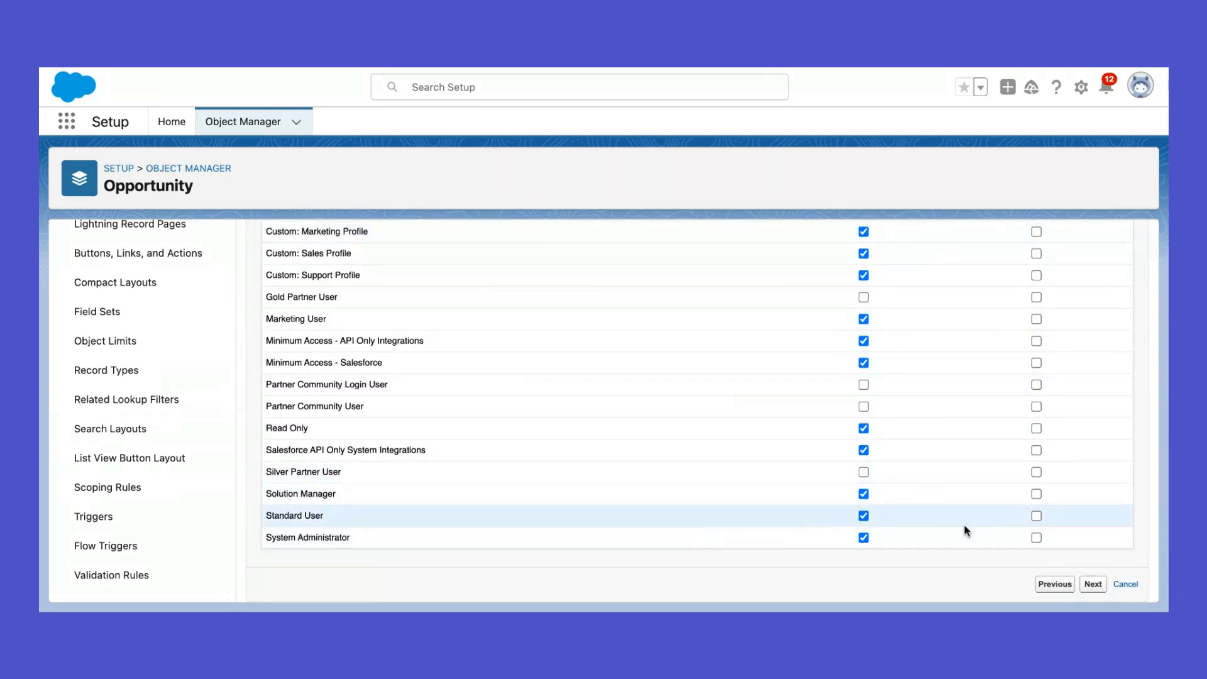
click(1087, 585)
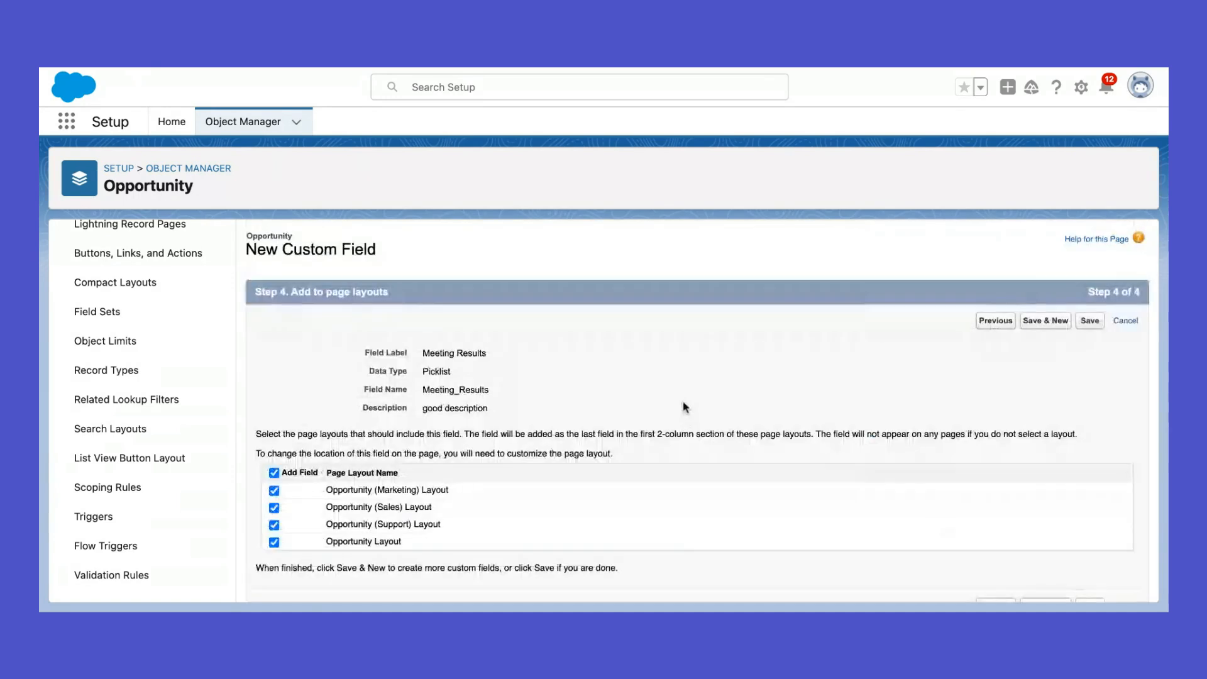
scroll(402, 405, down, 1)
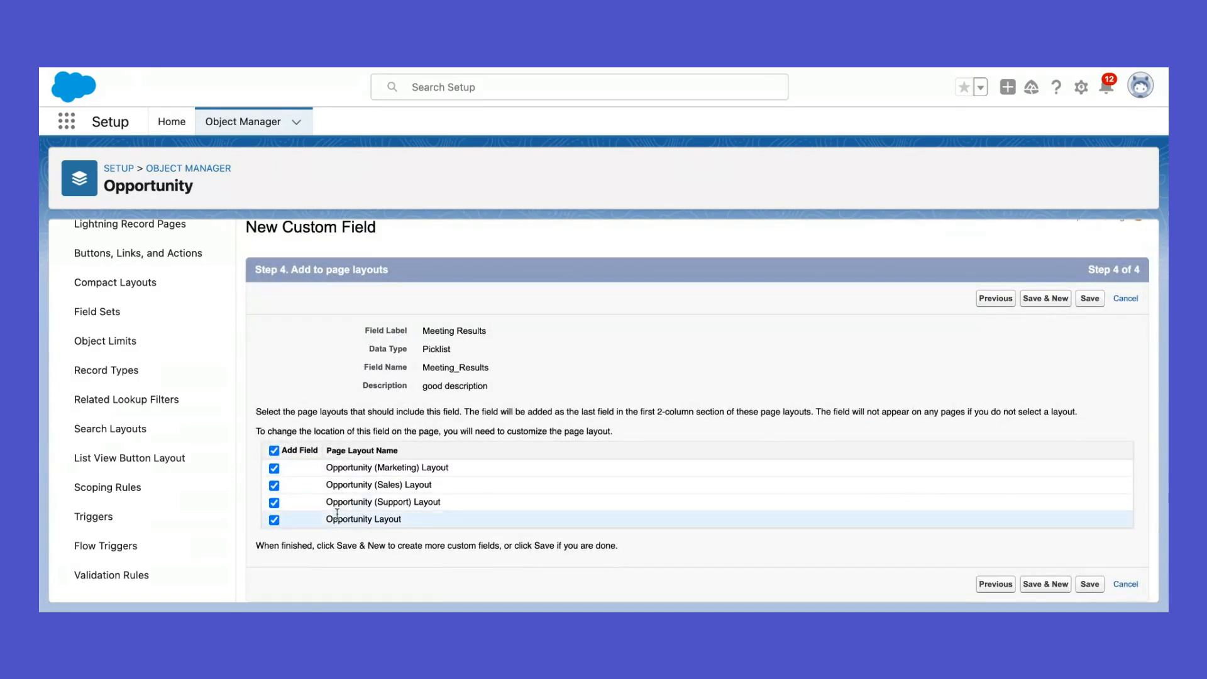
click(1055, 303)
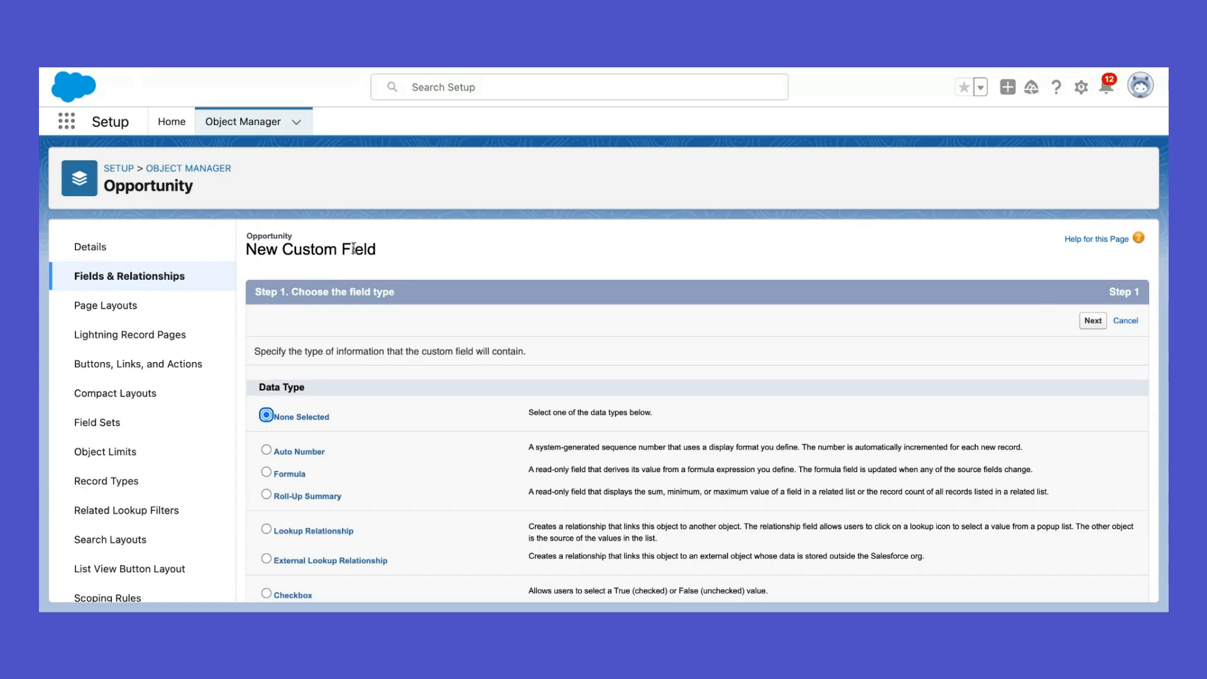
Choose Text as the data type for the new custom field and continue to its details
scroll(354, 248, down, 2)
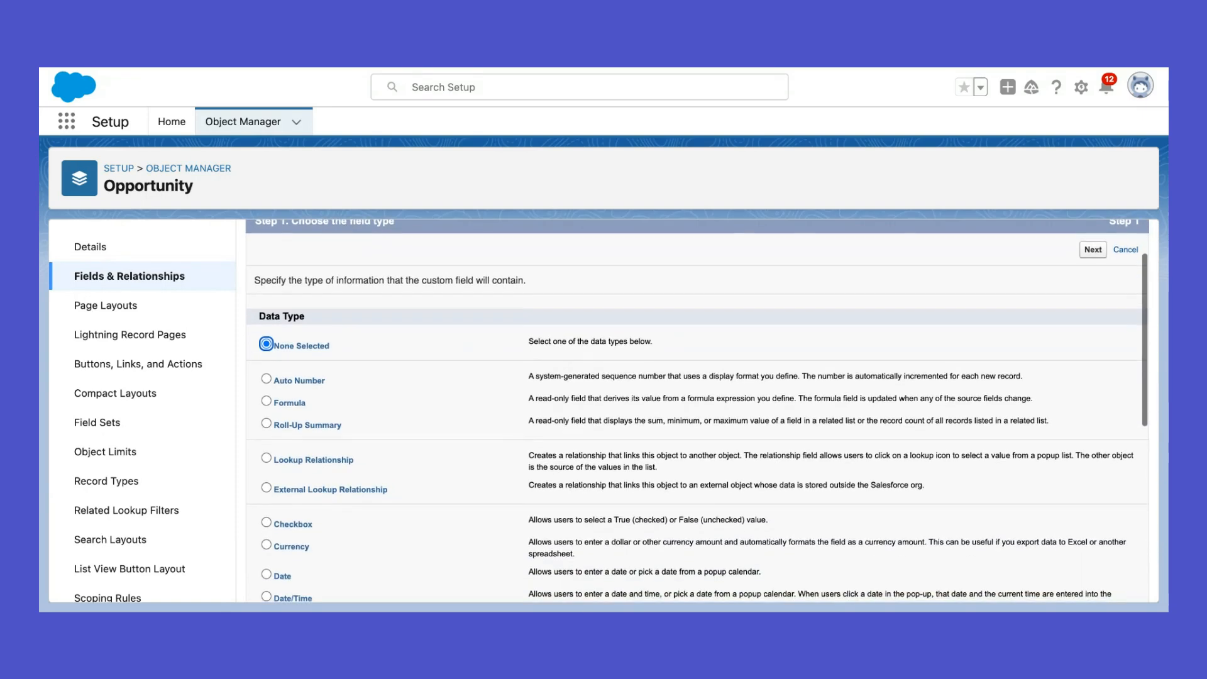
scroll(697, 408, down, 1)
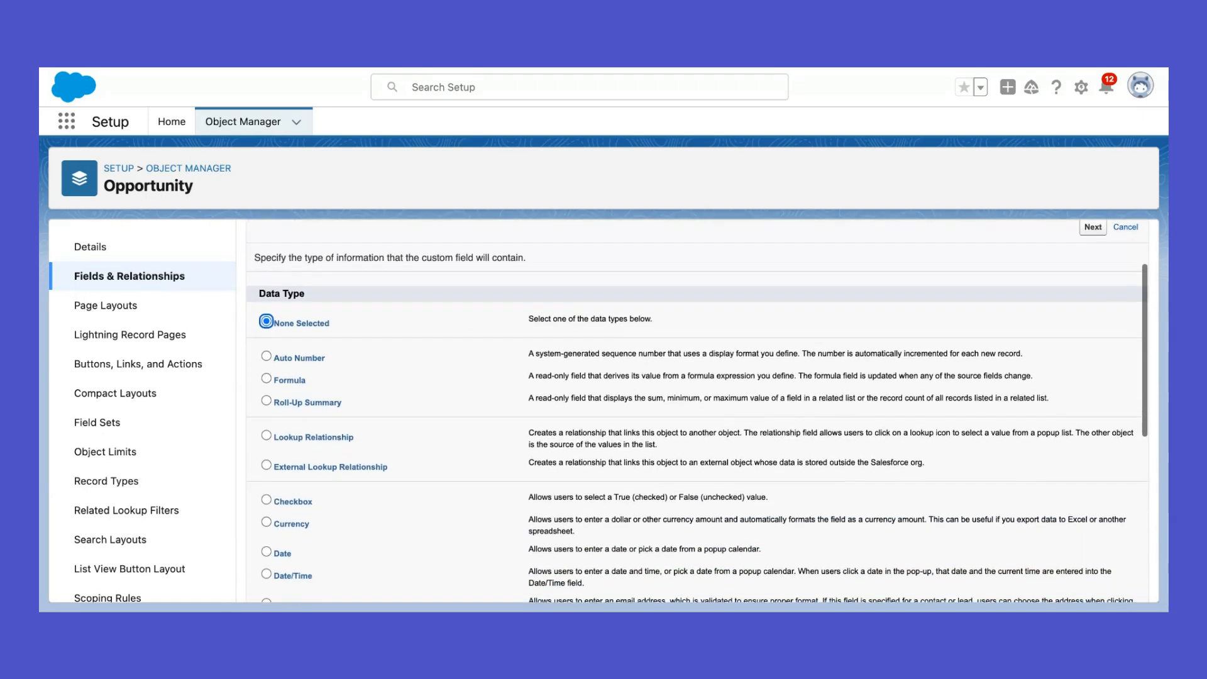
scroll(352, 287, down, 1)
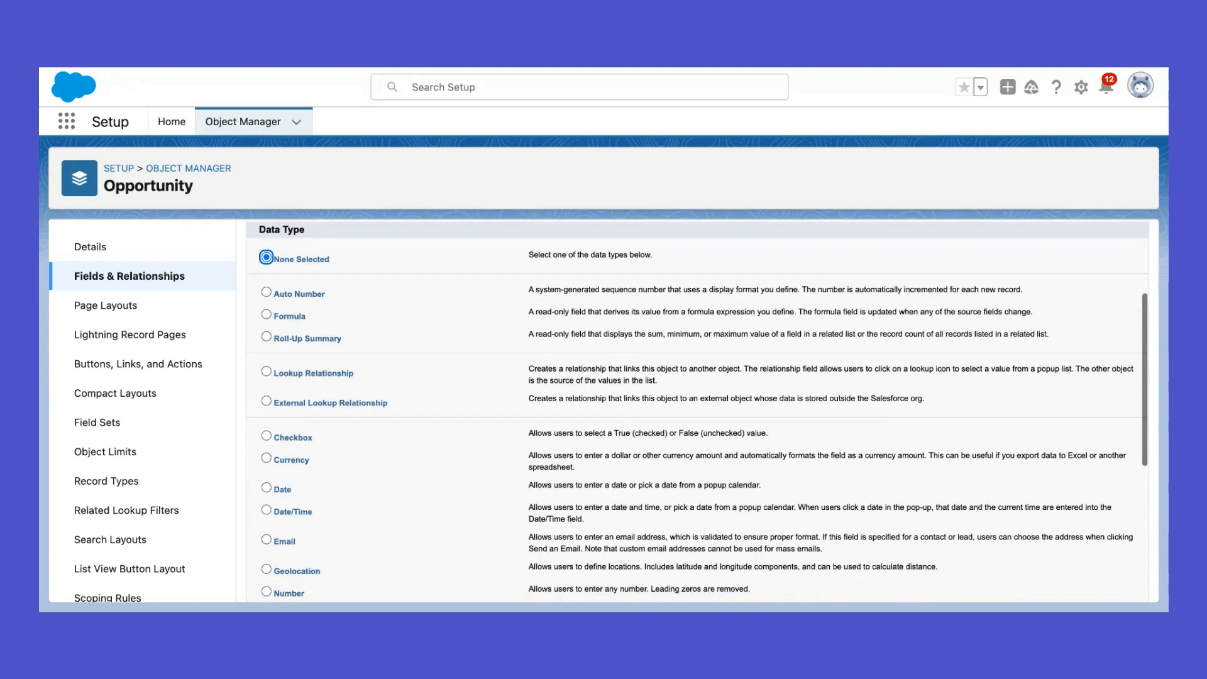
scroll(698, 409, down, 3)
scroll(266, 413, down, 4)
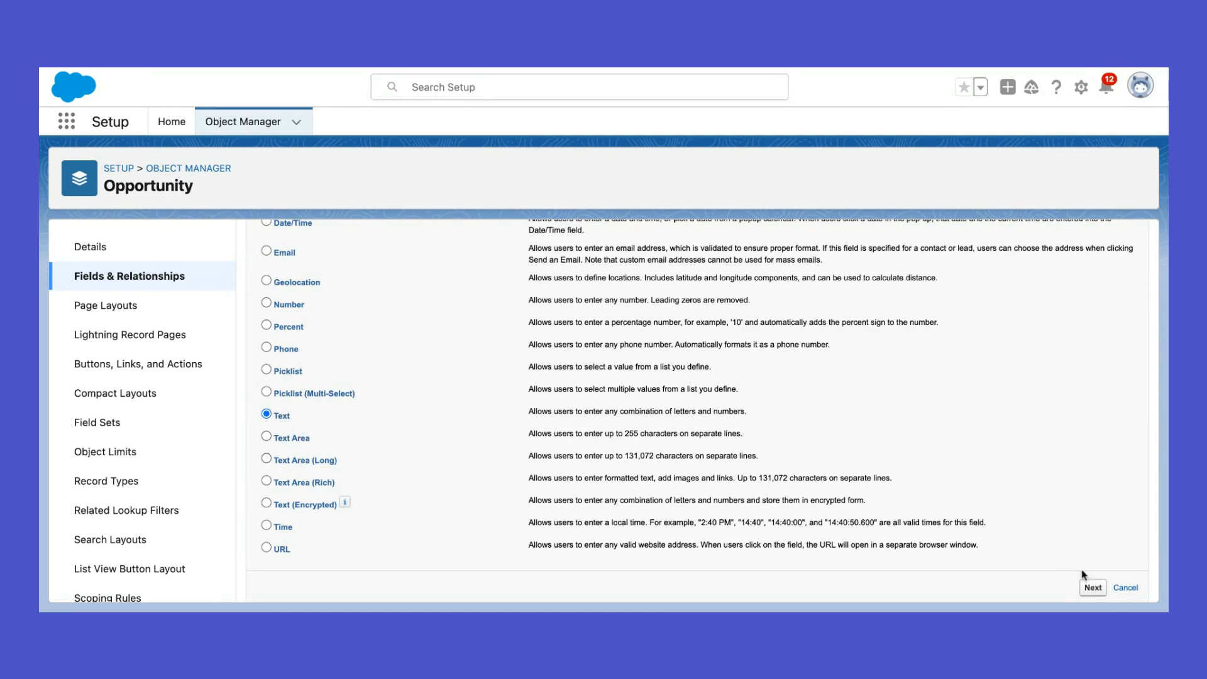
click(1094, 589)
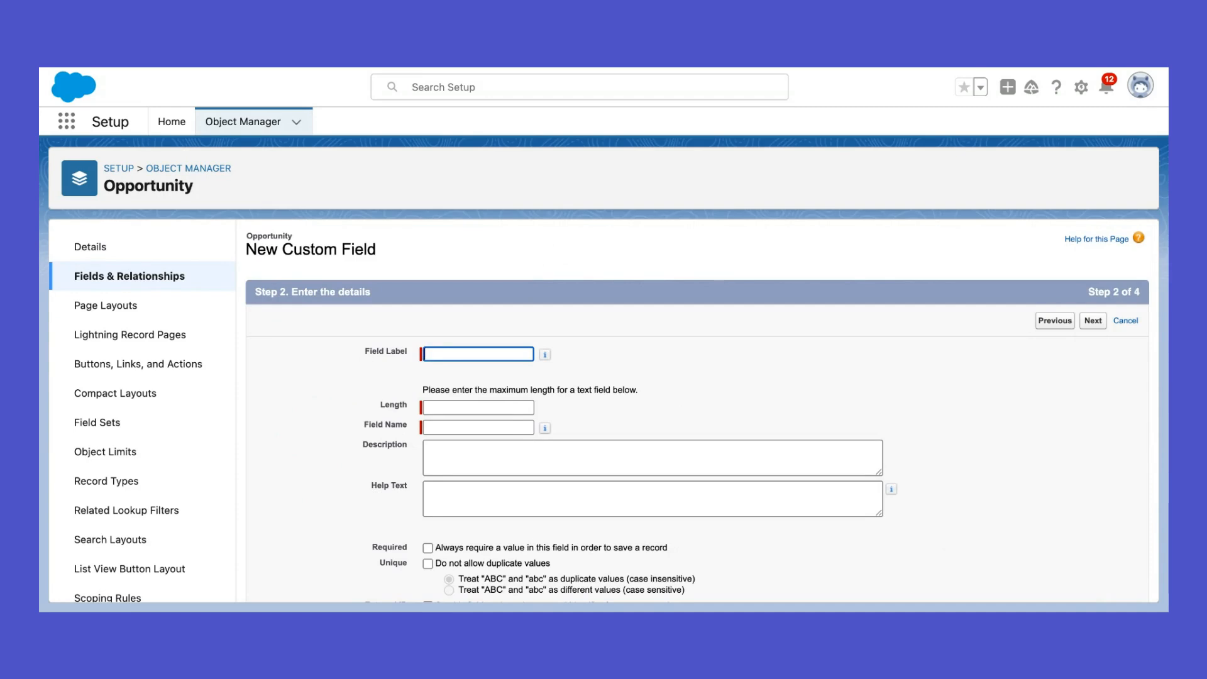
Label the text field Meeting Results Notes and set its maximum length to 50
click(426, 352)
text(Meeting Results Notes)
key(Tab)
scroll(570, 346, down, 3)
scroll(569, 346, up, 3)
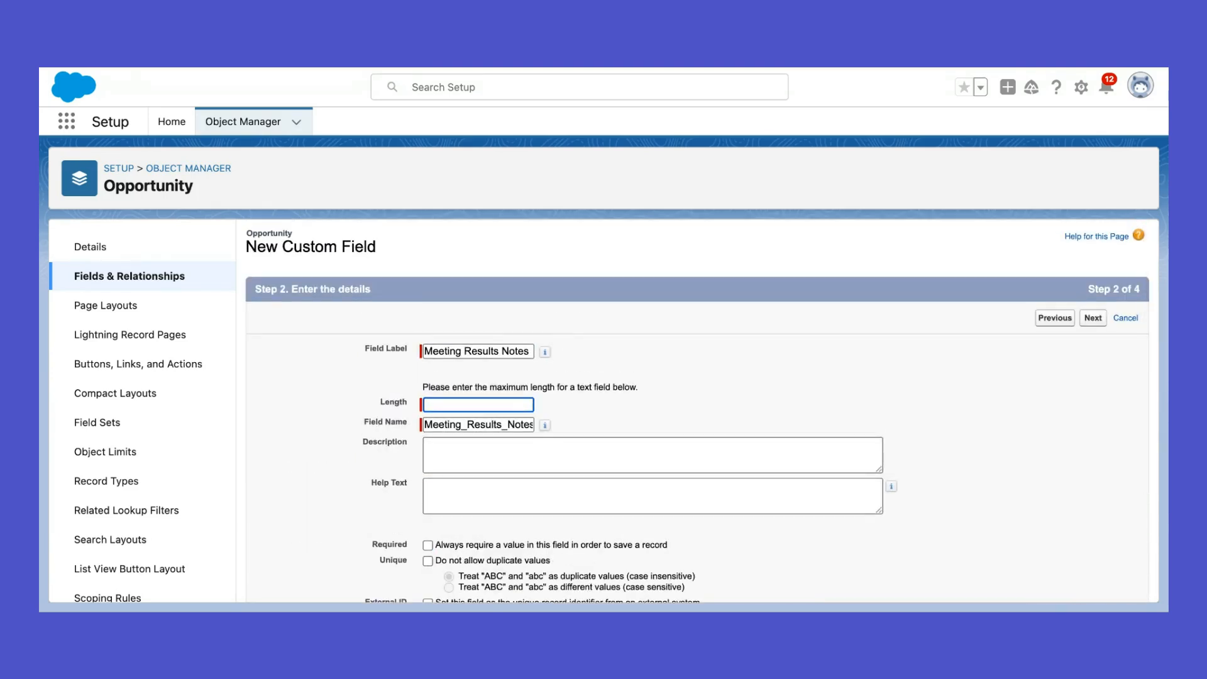
text(50)
Enter "Good description for admins to remember what this does" as the description of Meeting Results Notes
scroll(315, 359, down, 2)
click(480, 351)
text(Good descripti)
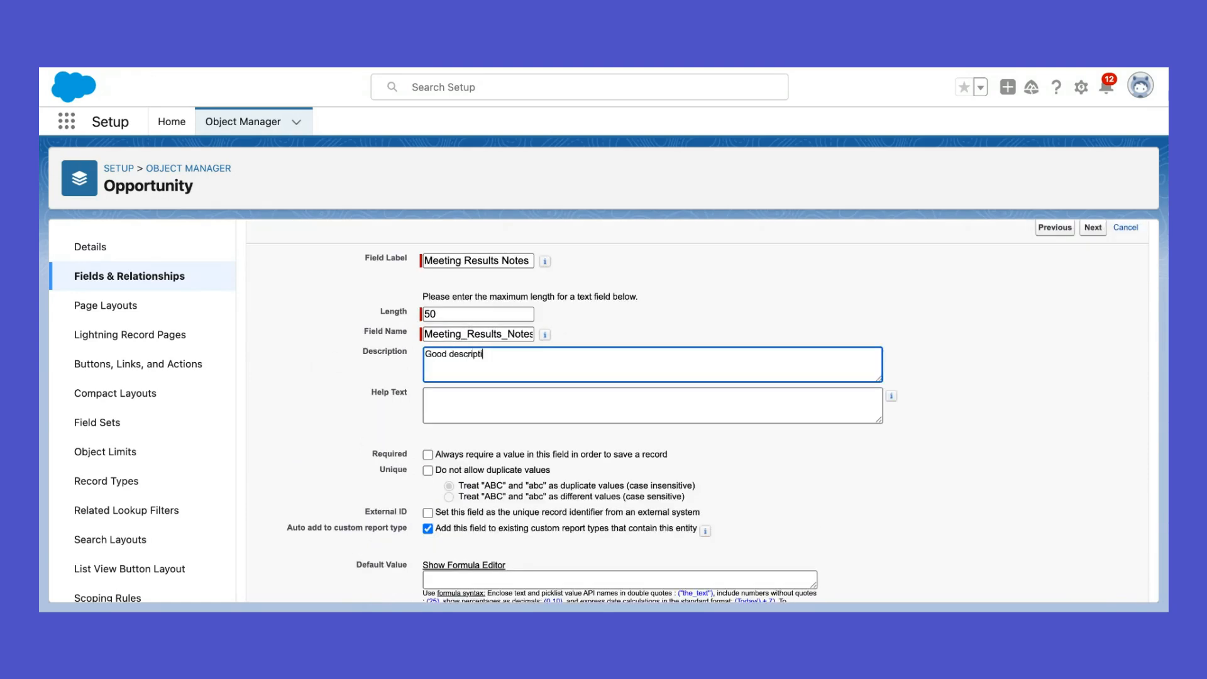
text(on forr admins to remember whe)
key(BackSpace)
text(at this does)
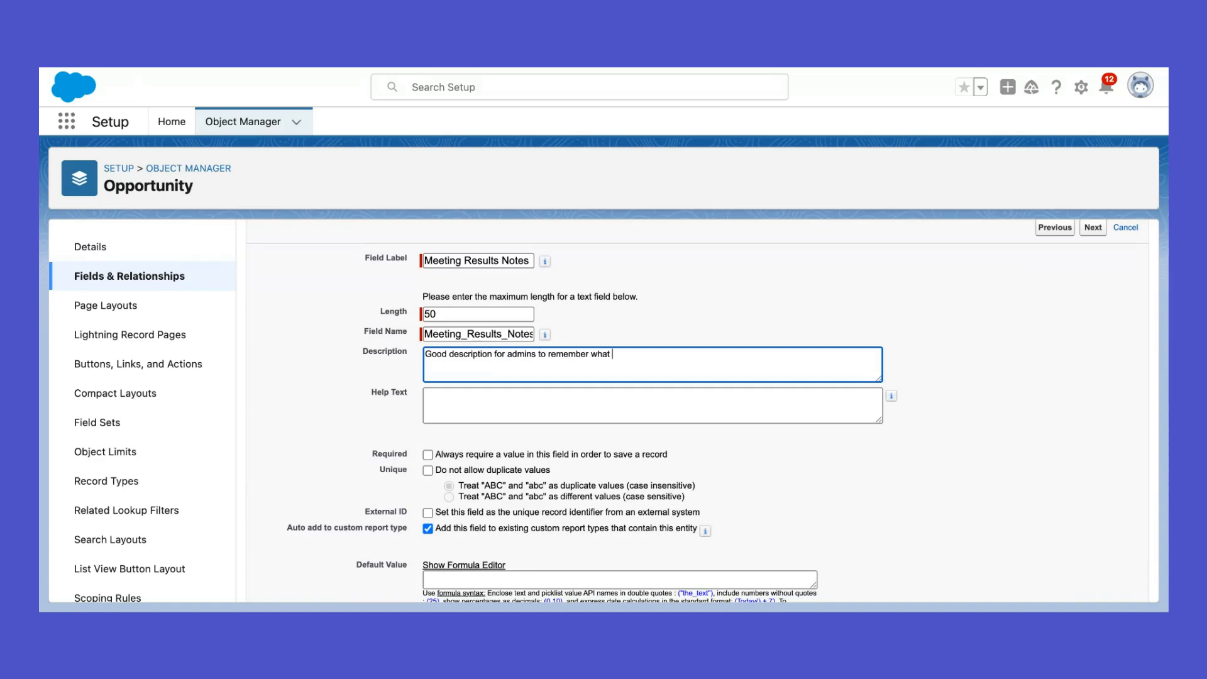
Set the Meeting Results Notes help text to "Very helpful text for users" and continue to field-level security
key(Tab)
text(Vey)
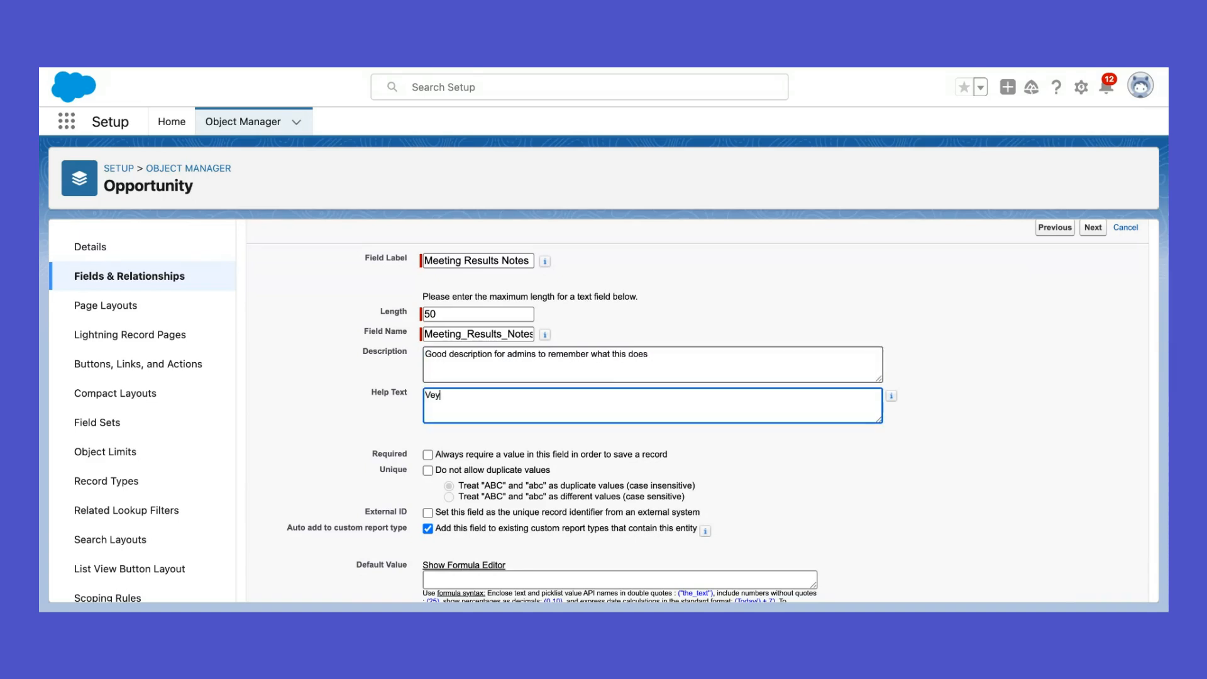
text(y helpful text for users)
click(323, 365)
scroll(322, 365, down, 2)
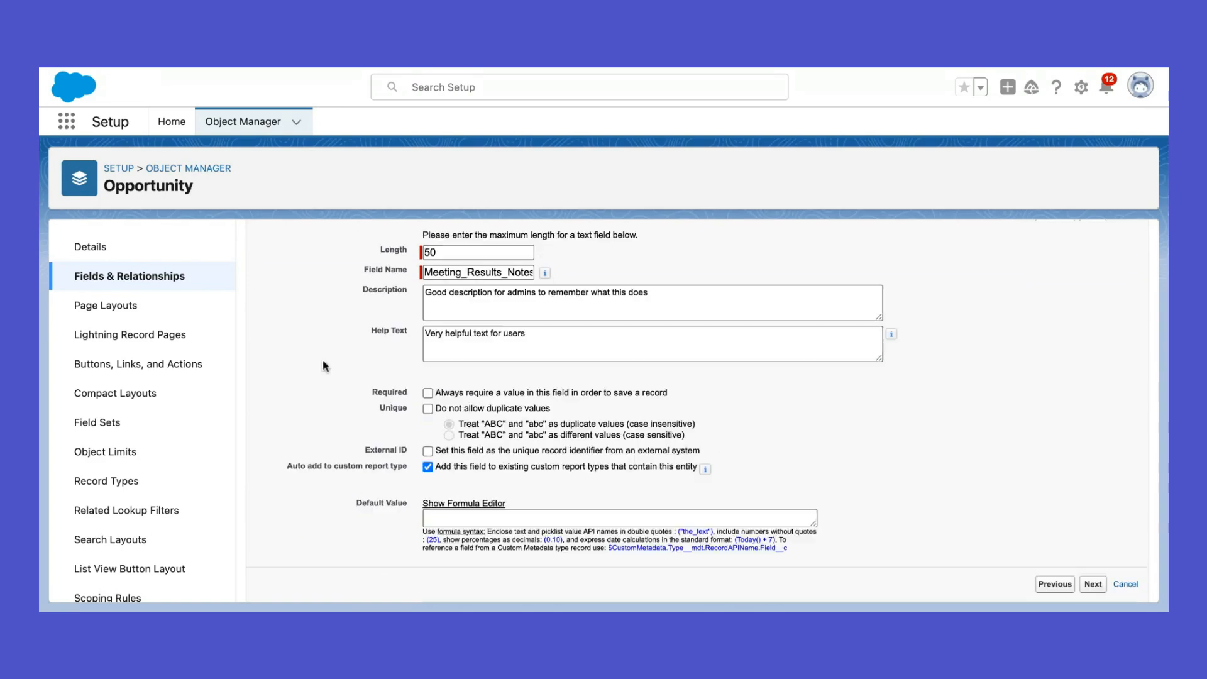
click(1093, 585)
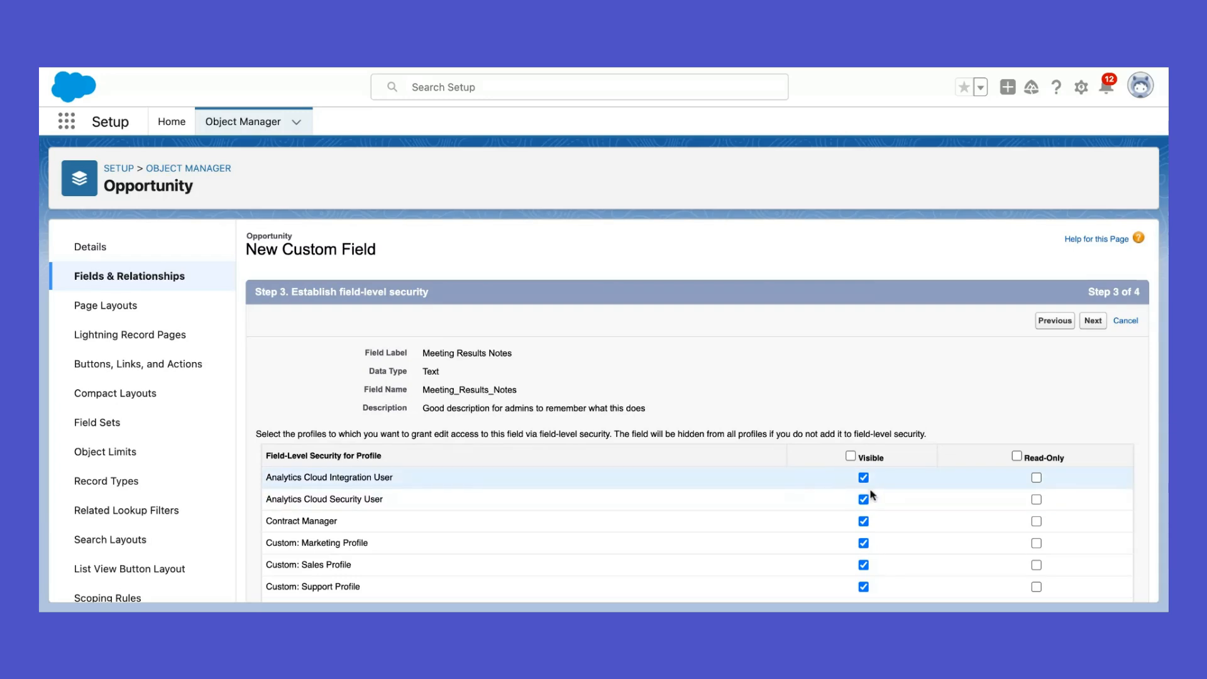
Save Meeting Results Notes with default visibility on all page layouts, and start another custom field with the Date data type
click(1094, 321)
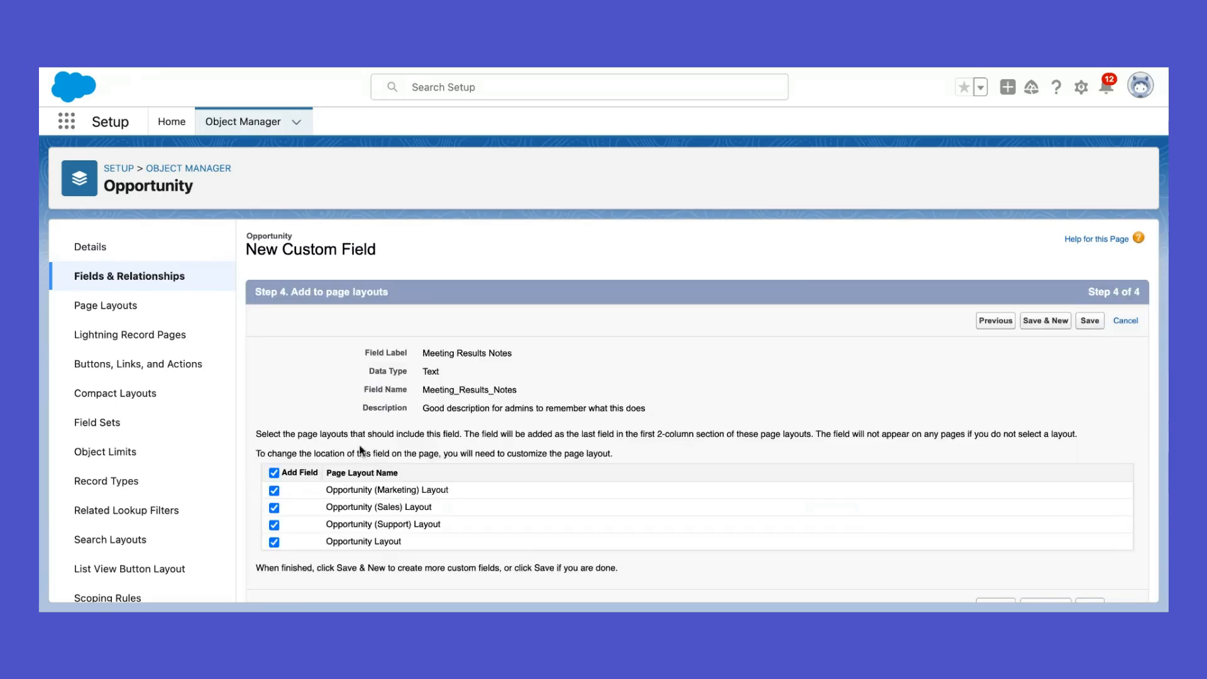
click(1062, 322)
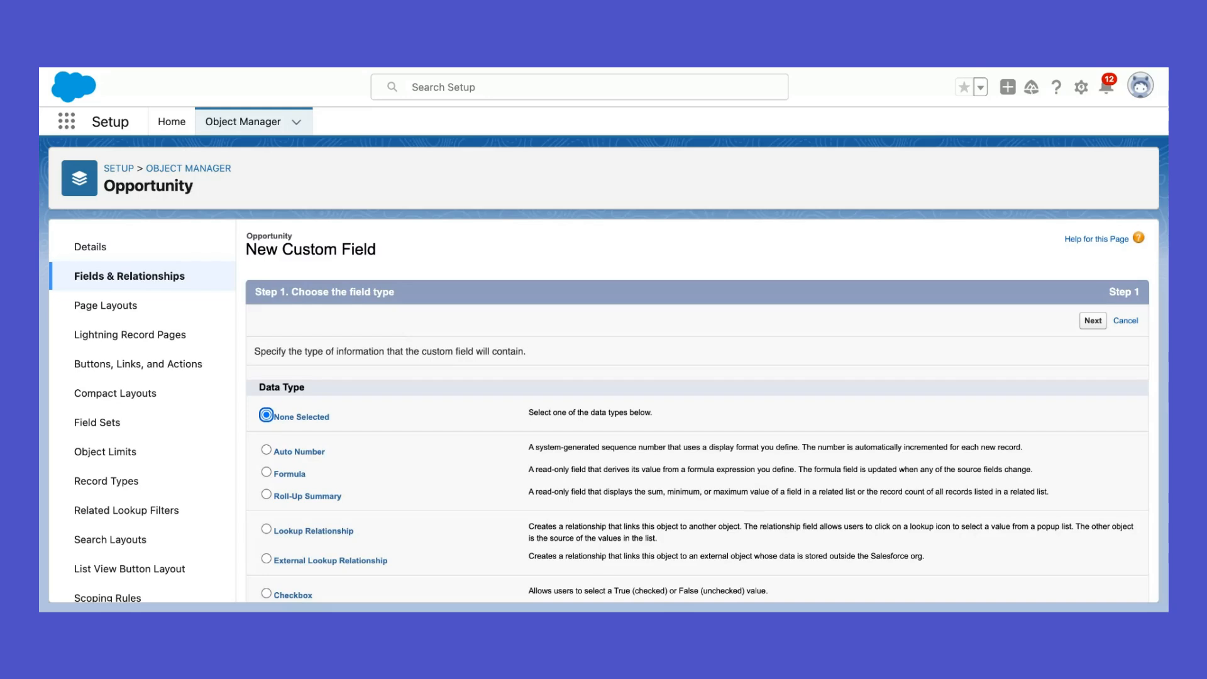
scroll(397, 356, down, 1)
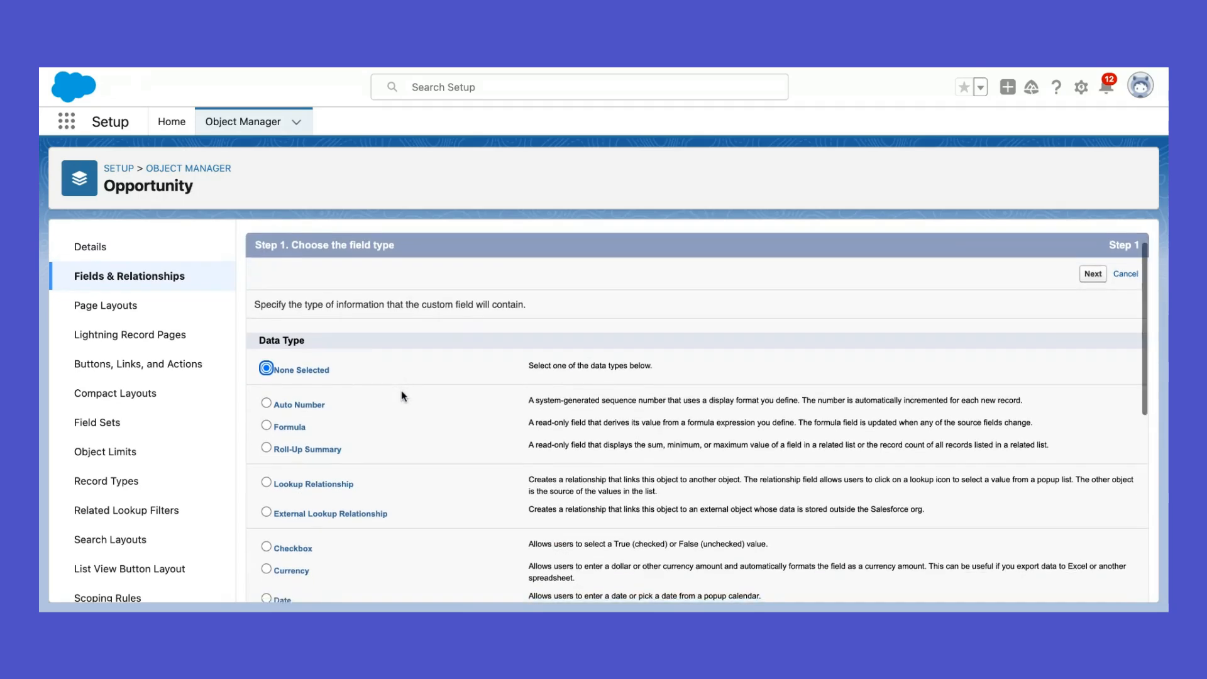
scroll(402, 394, down, 2)
scroll(297, 298, down, 1)
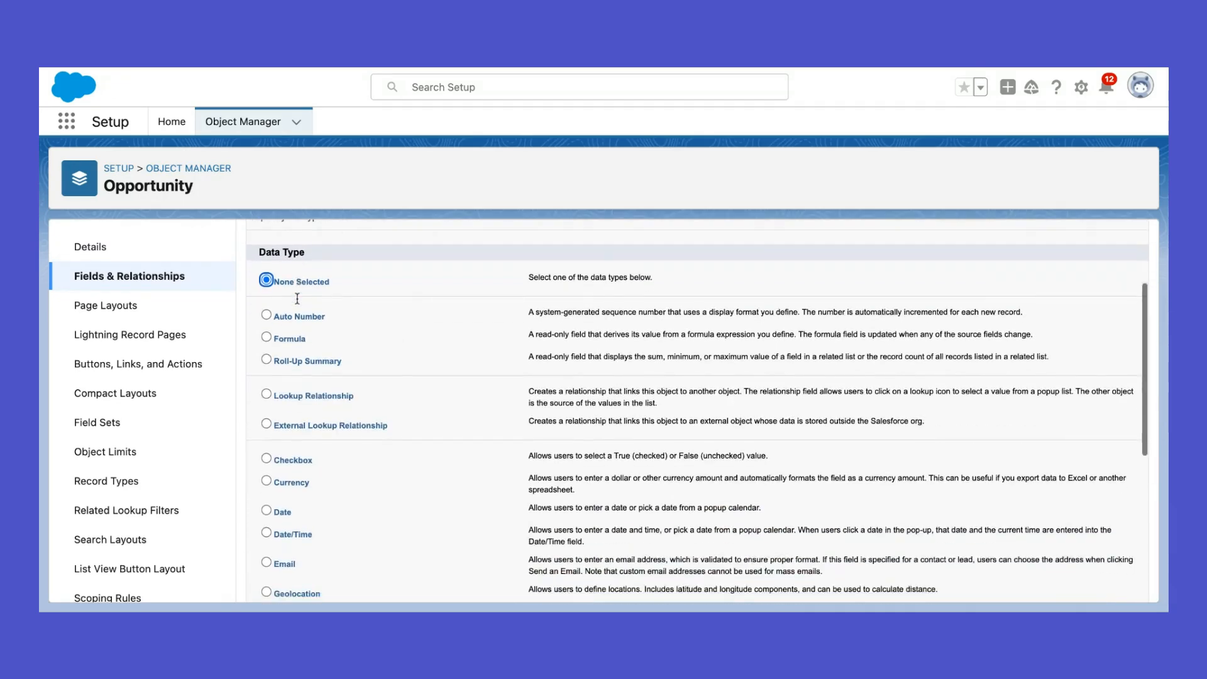
scroll(297, 298, down, 3)
click(266, 399)
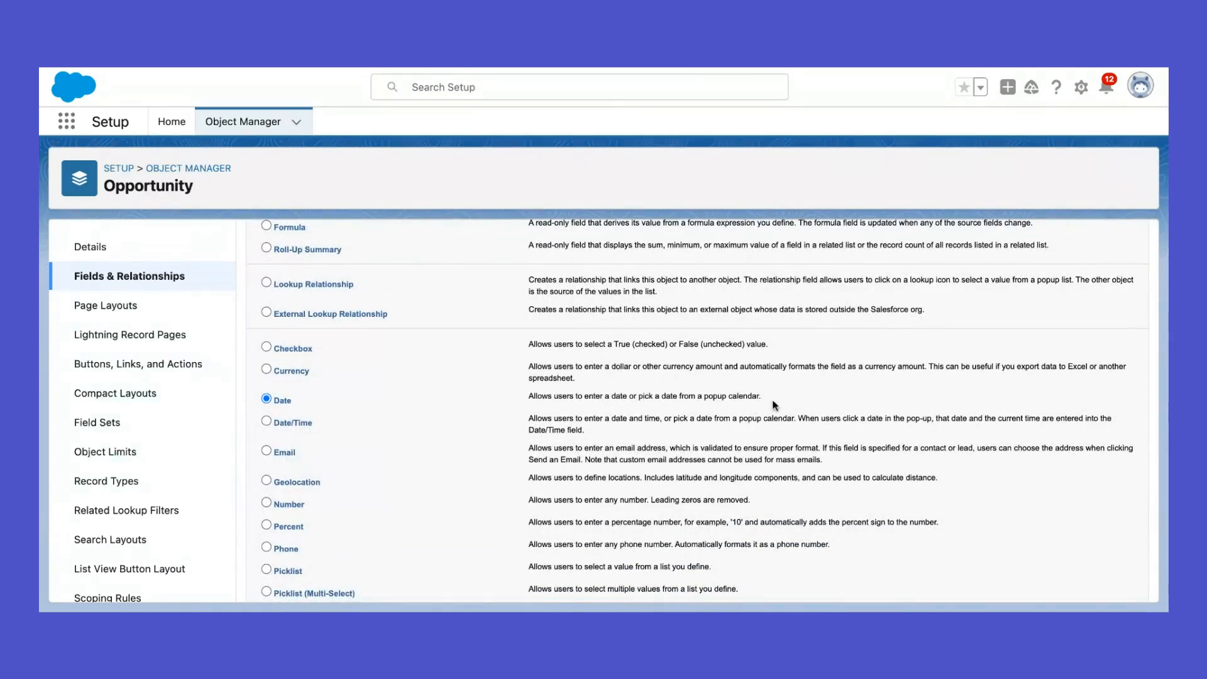
scroll(771, 397, down, 5)
click(1092, 592)
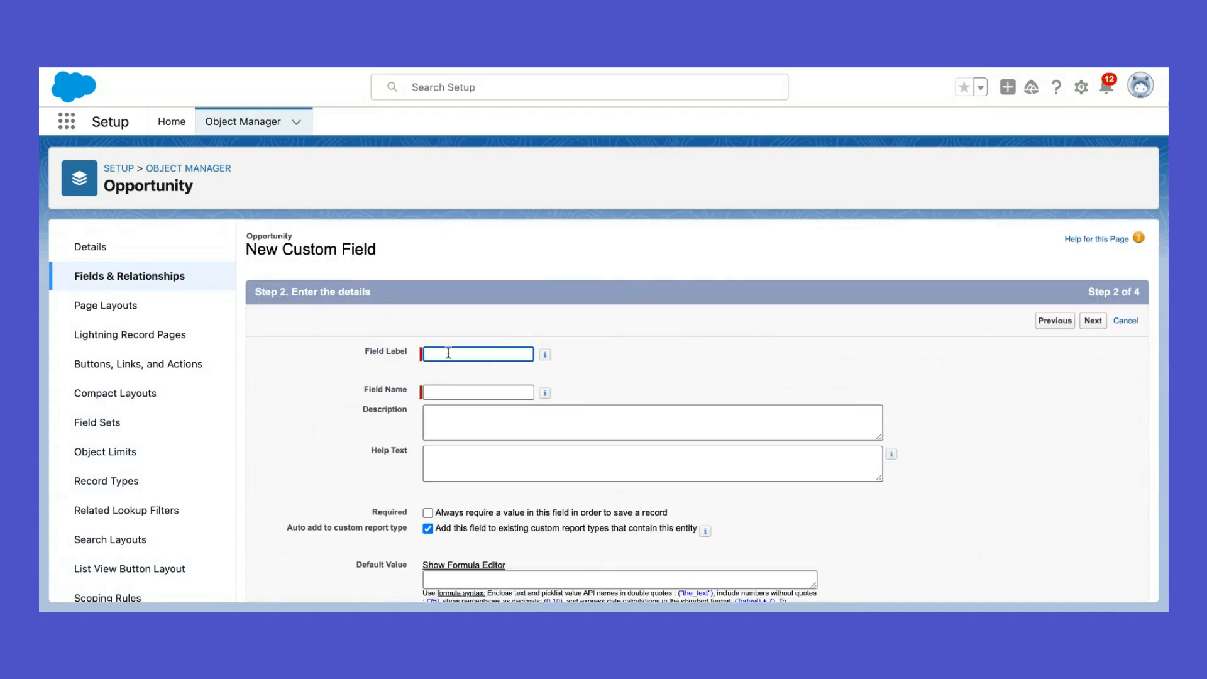
Label the date field Meeting Date and enter "Helpful backend description" as its description
text(Meeting Date)
click(561, 414)
text(Helpful backend d)
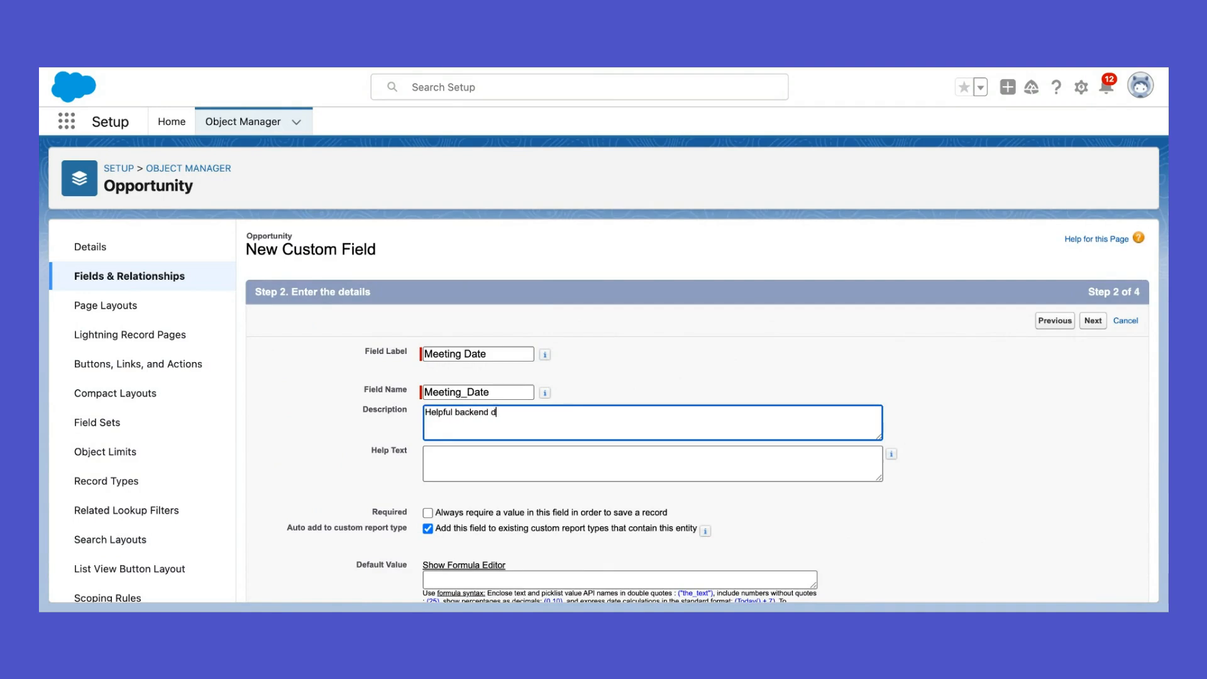
text(escriprtionion)
key(Tab)
Set the Meeting Date help text to "Helpful end user description" and continue to field-level security
scroll(348, 387, down, 2)
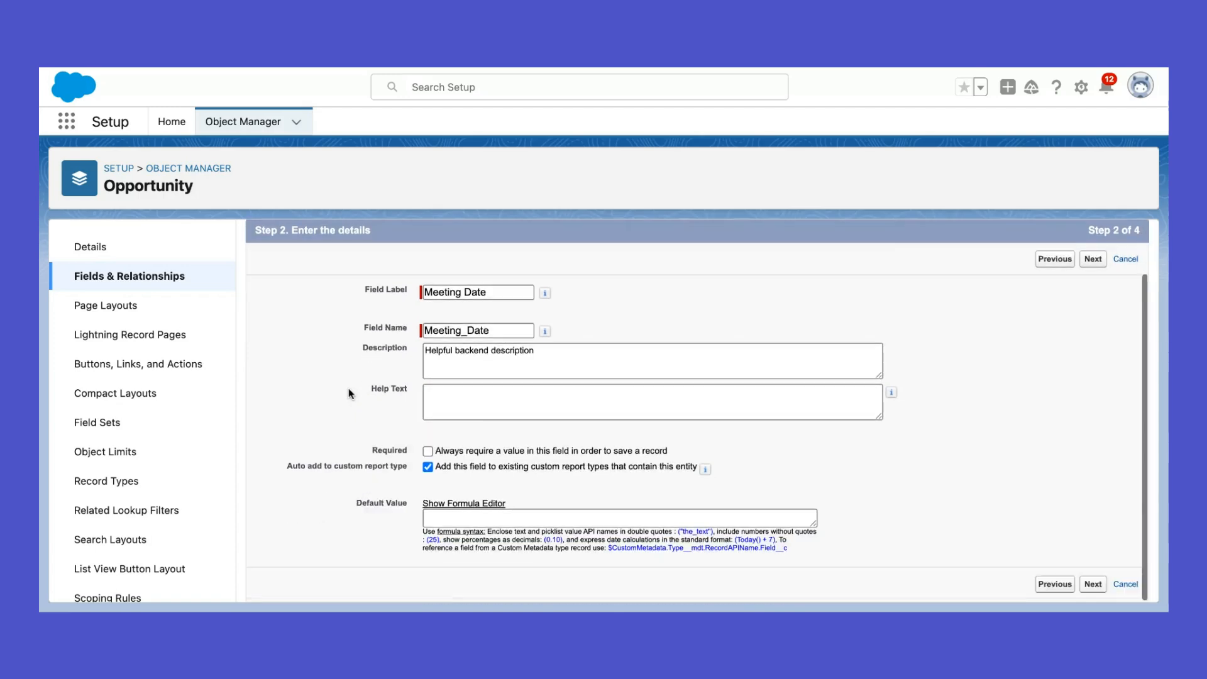
click(485, 408)
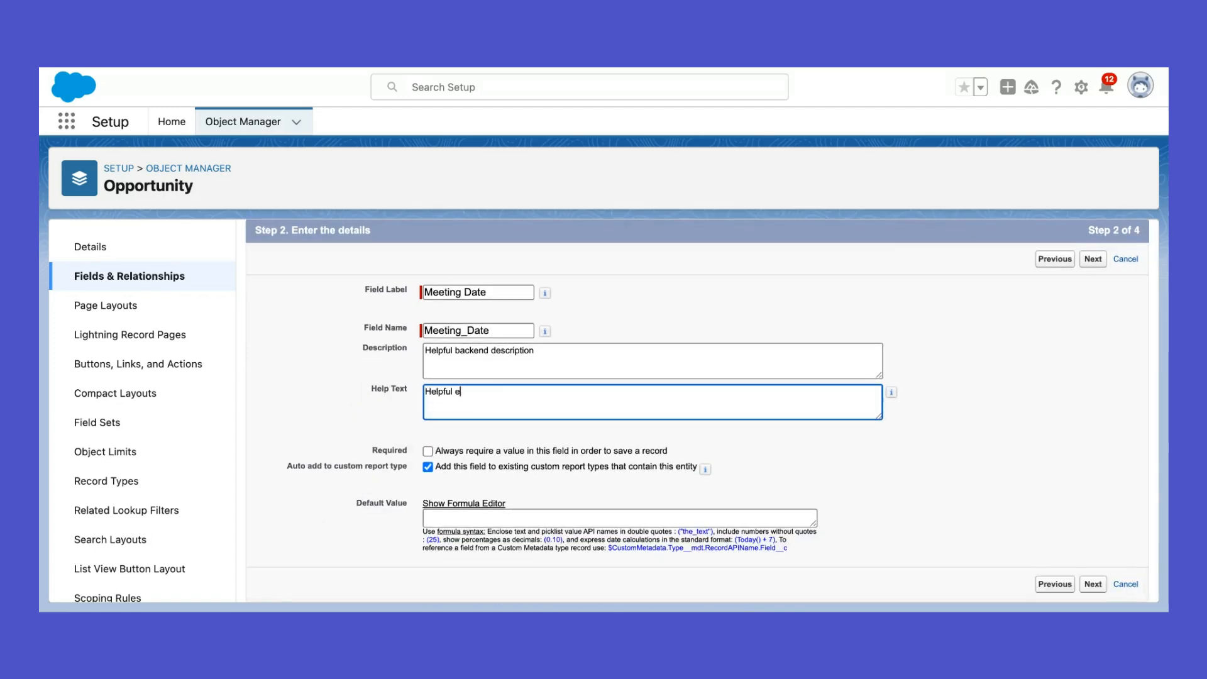
text(nd user des)
text(cription)
click(1092, 584)
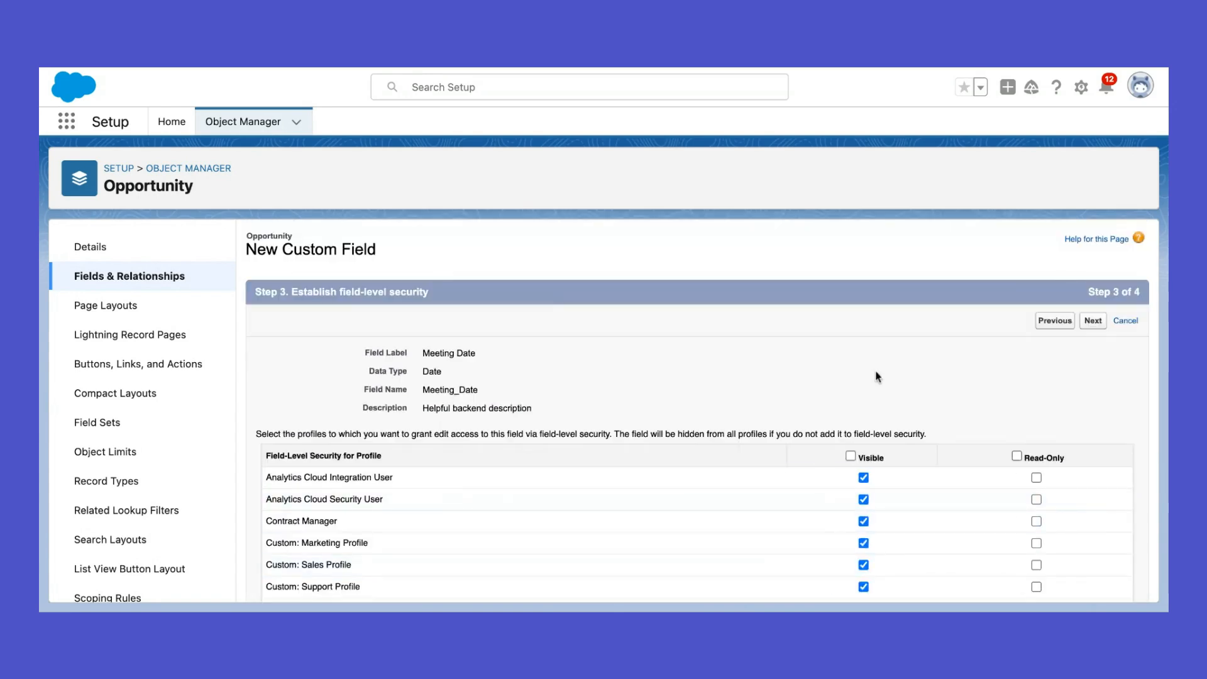
Save the Meeting Date field with default field-level security on all Opportunity page layouts
scroll(877, 377, down, 5)
scroll(860, 434, up, 5)
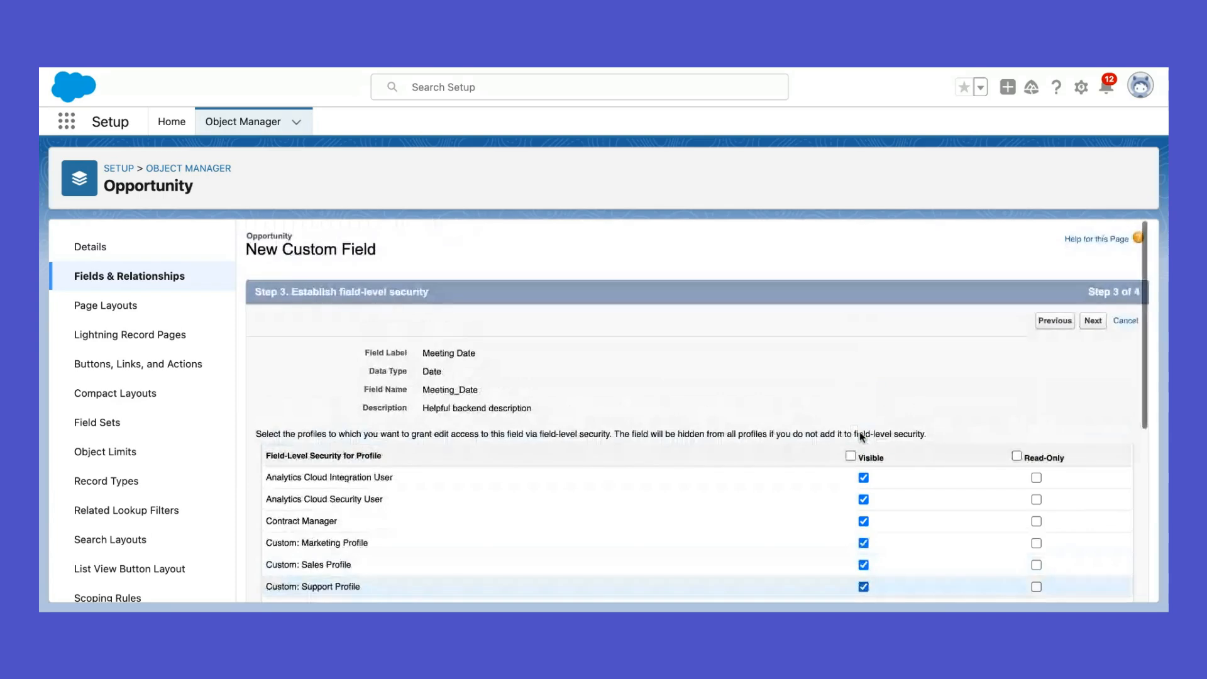
click(1095, 323)
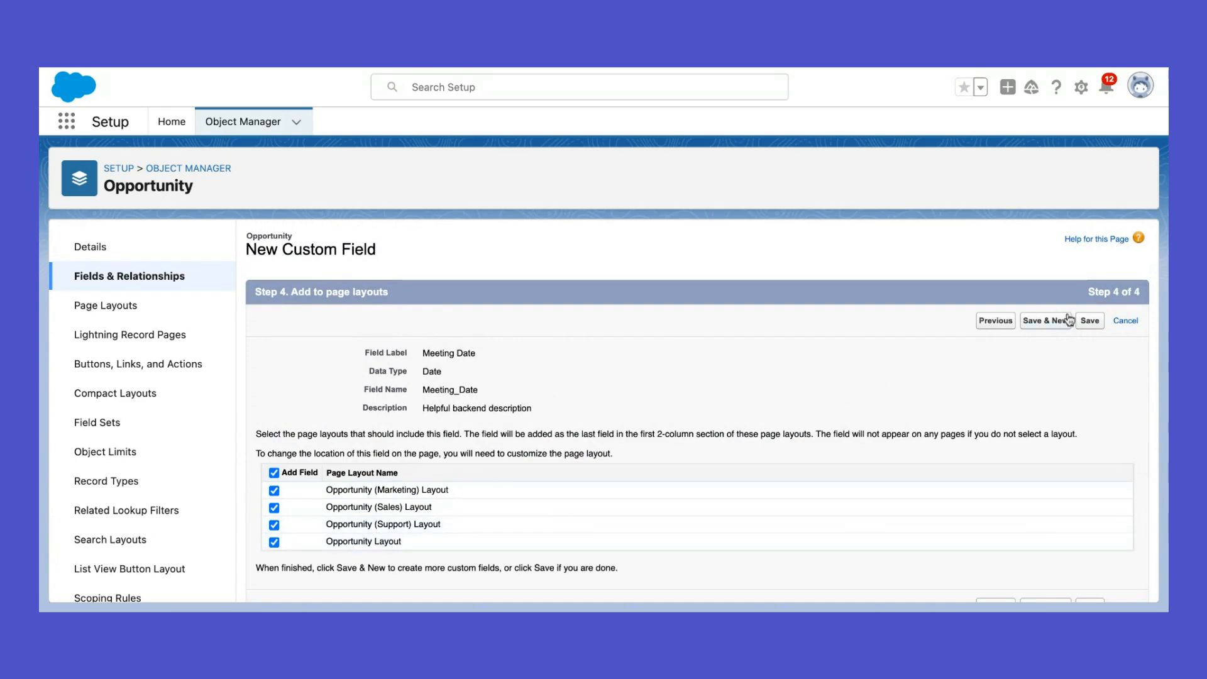
click(1089, 322)
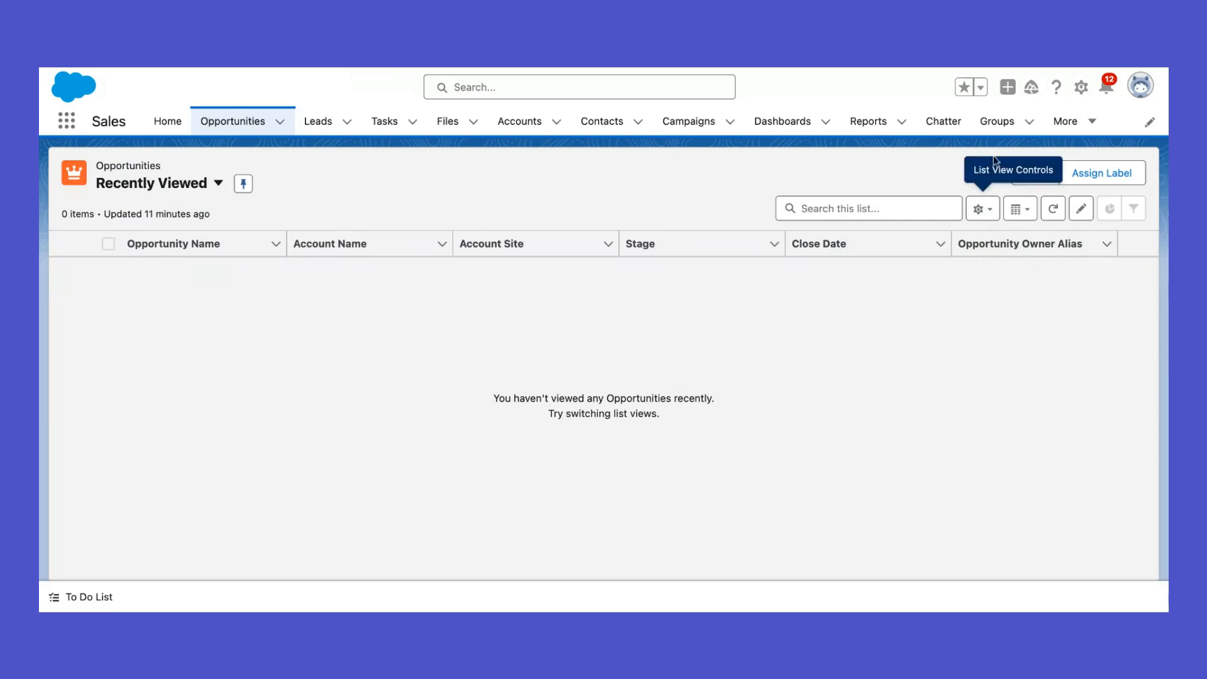
Examine where the custom meeting fields sit on a new Opportunity form in the Sales app, and close it without saving
click(1023, 173)
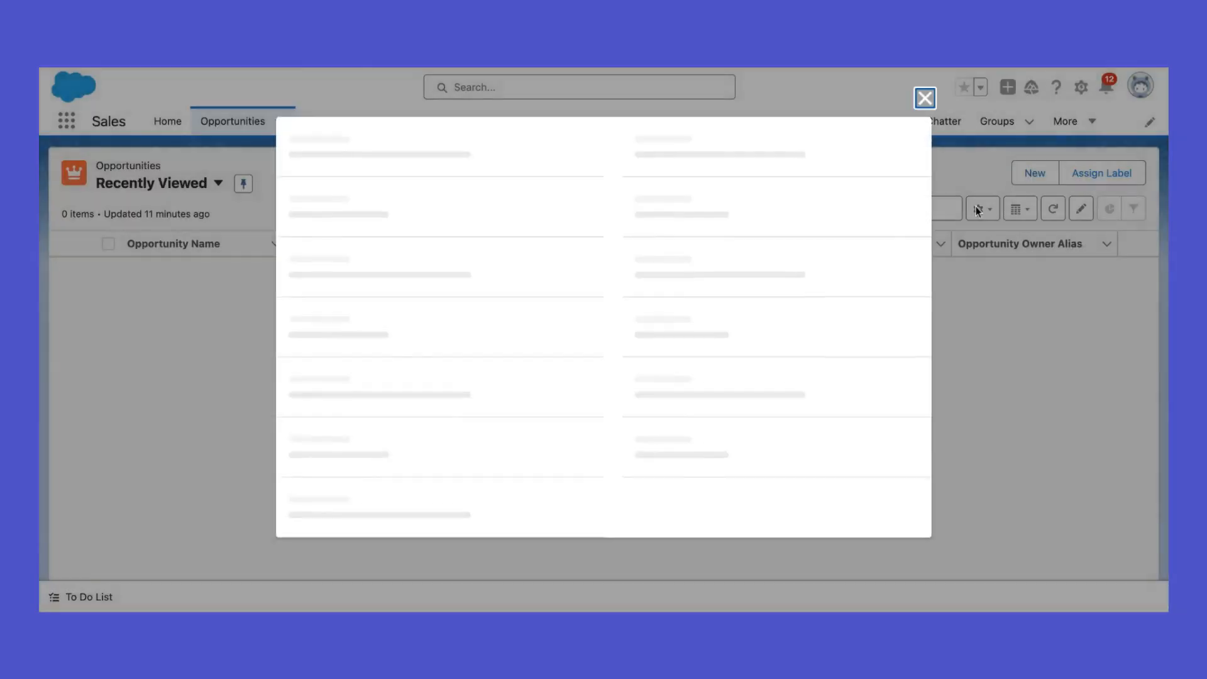
scroll(669, 309, down, 5)
scroll(669, 310, up, 5)
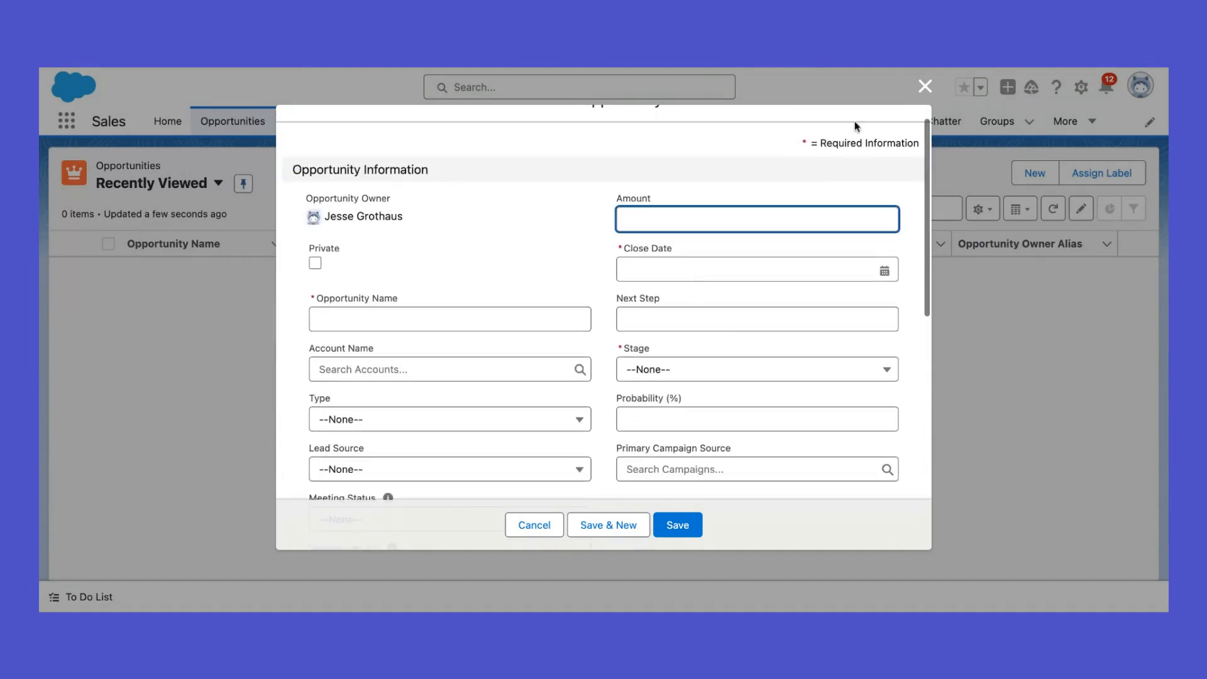
scroll(591, 213, down, 5)
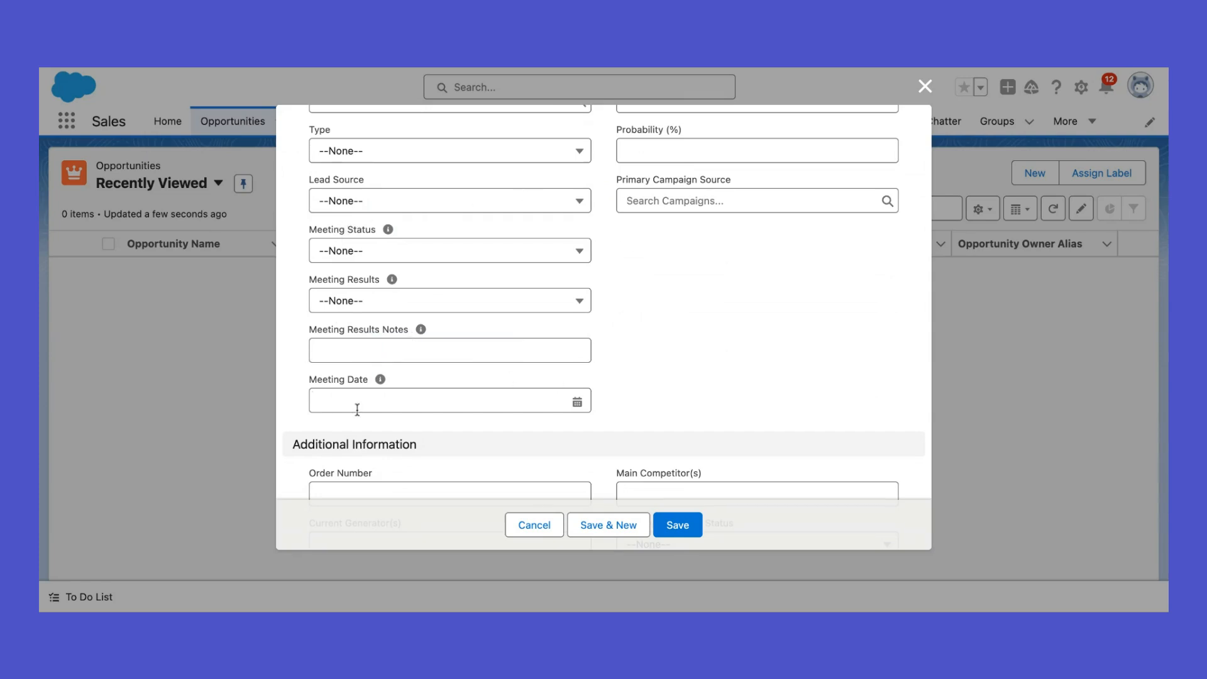
scroll(351, 232, down, 5)
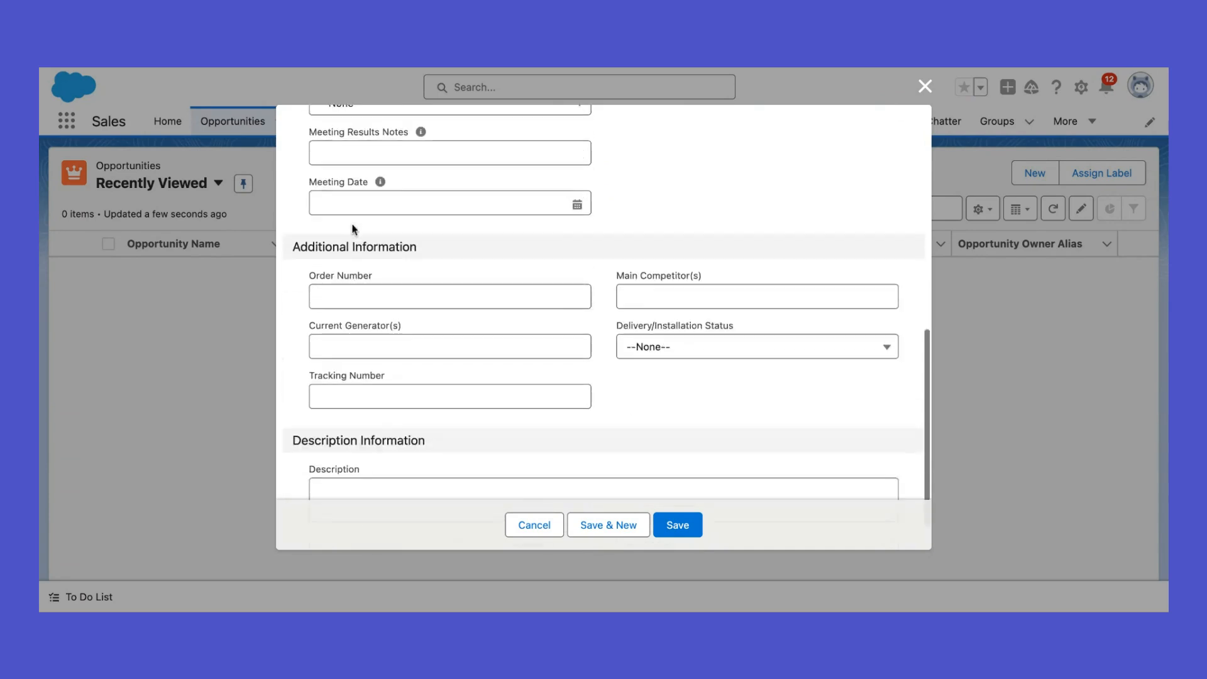
scroll(351, 232, up, 10)
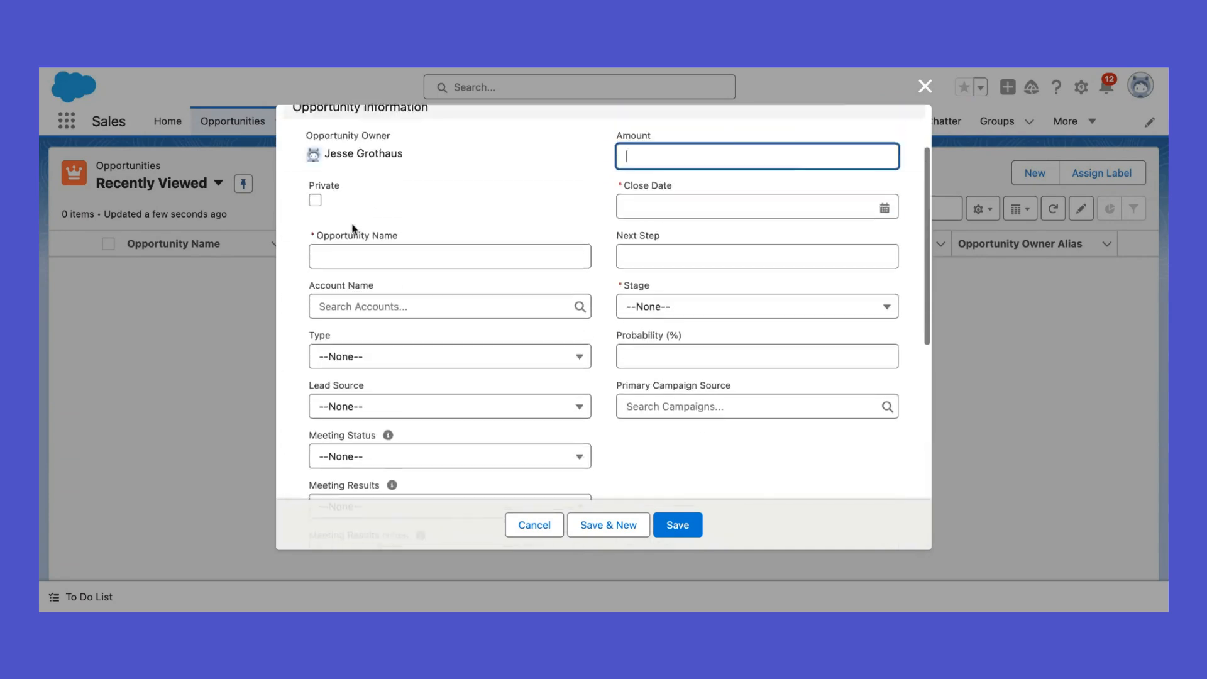
click(924, 86)
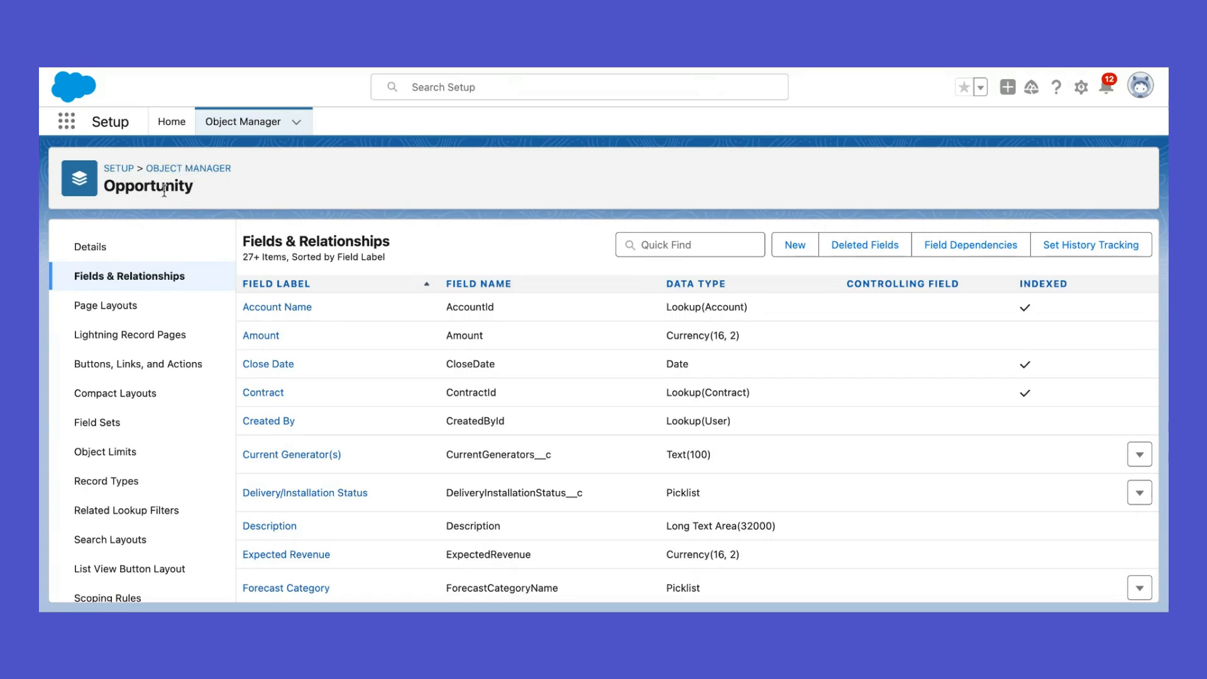
Add a two-column section named Initial Meeting Information to the Opportunity Layout, directly above Other Information
click(114, 312)
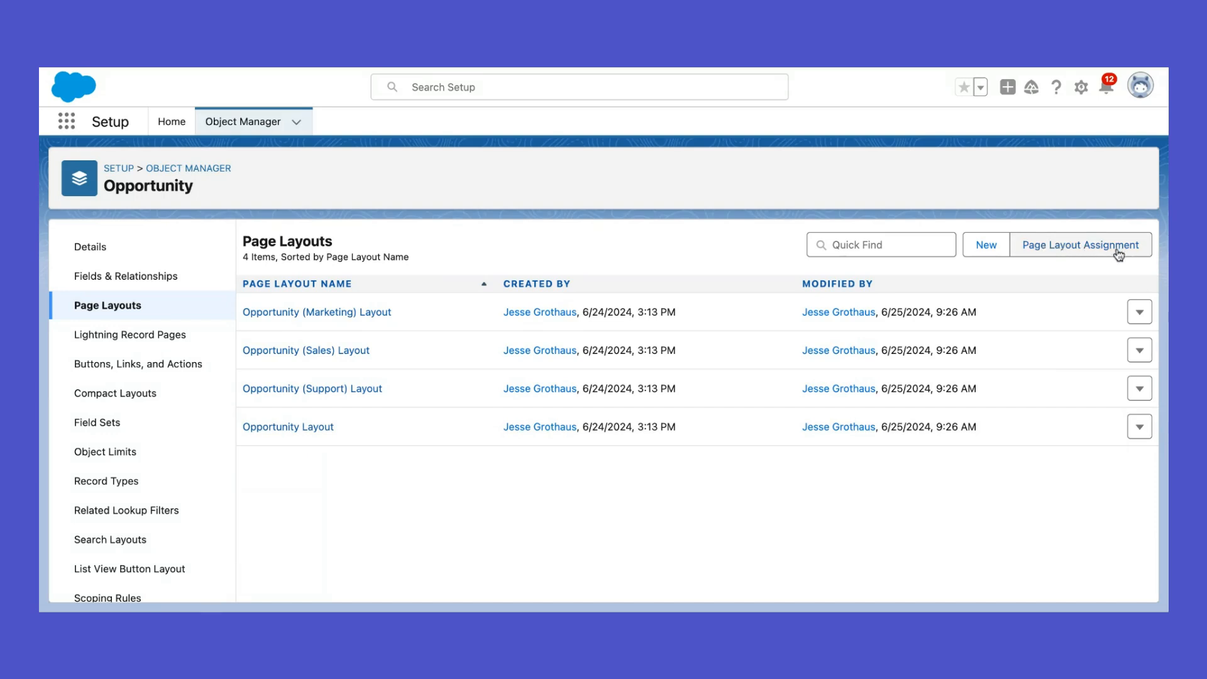
click(281, 431)
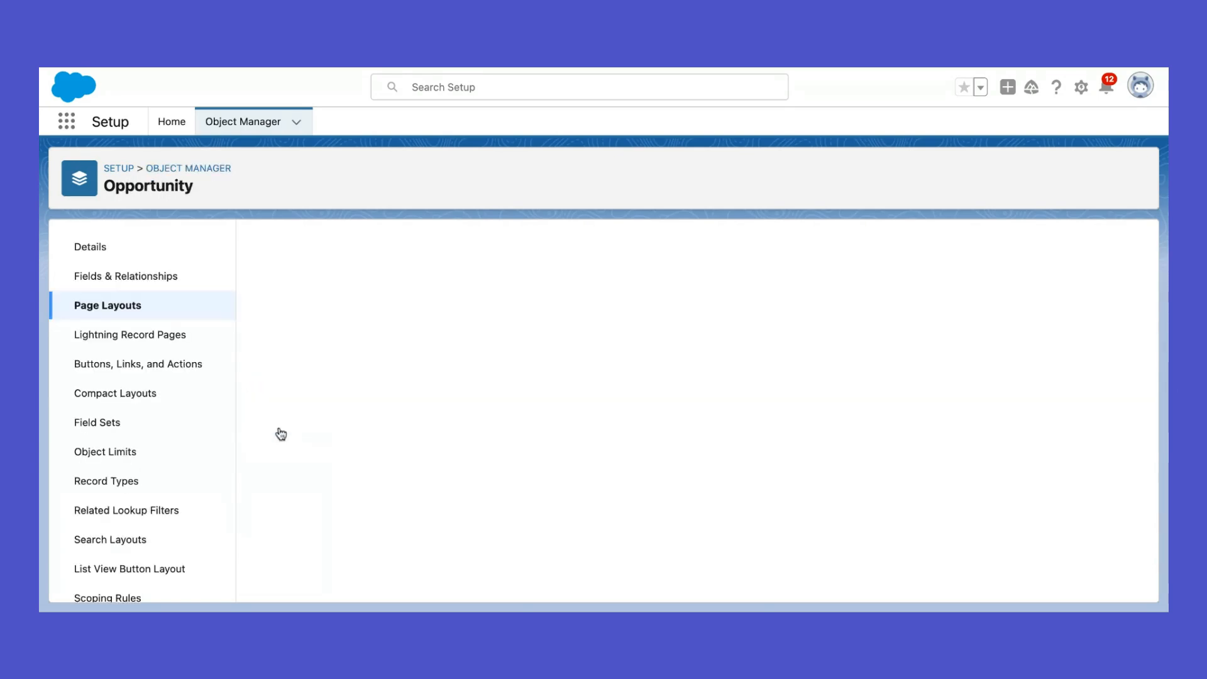
scroll(431, 486, down, 5)
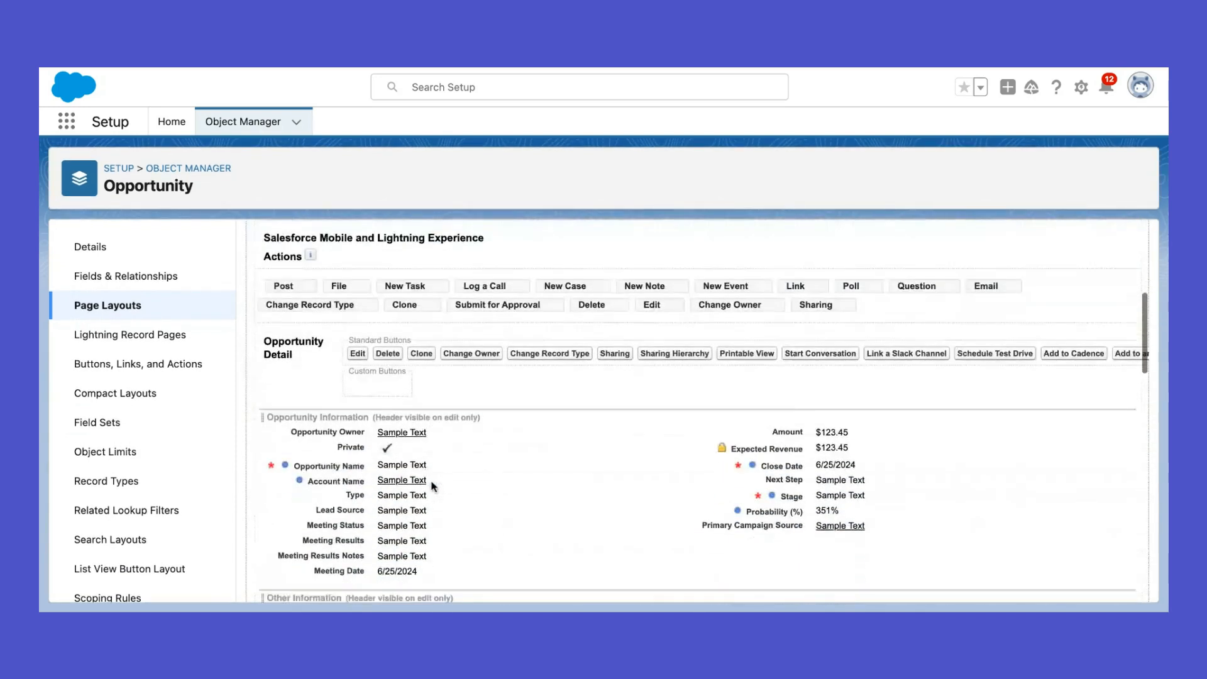
scroll(494, 481, up, 1)
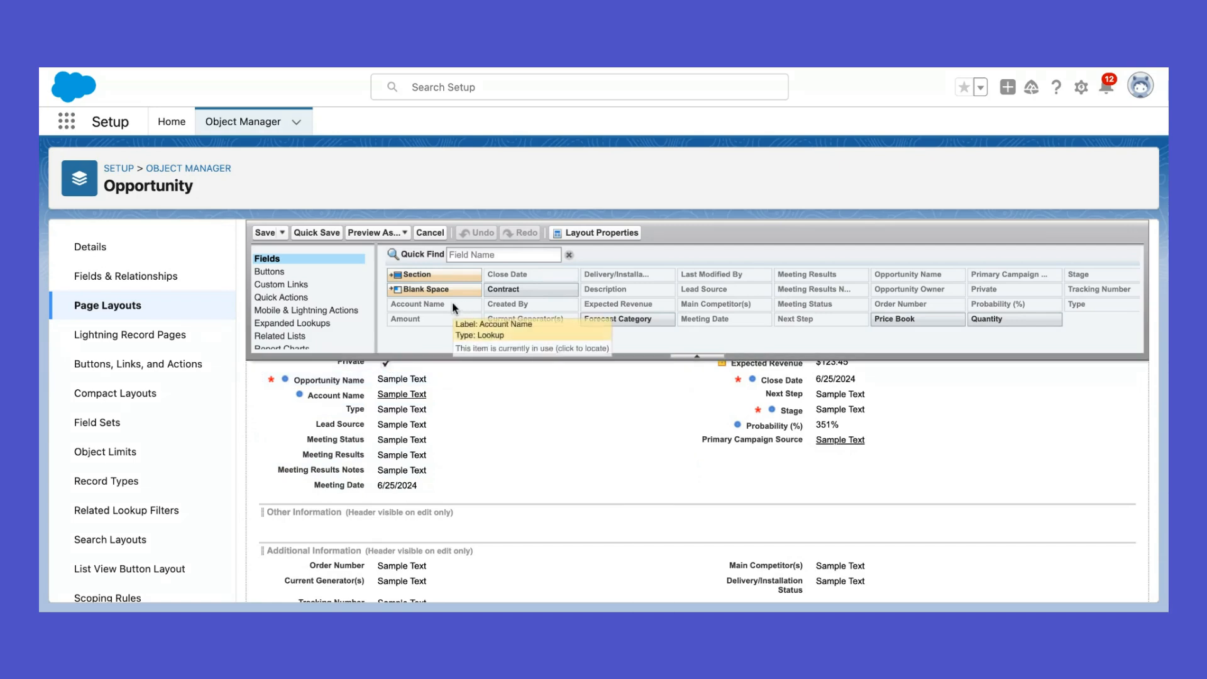
drag(419, 275, 366, 506)
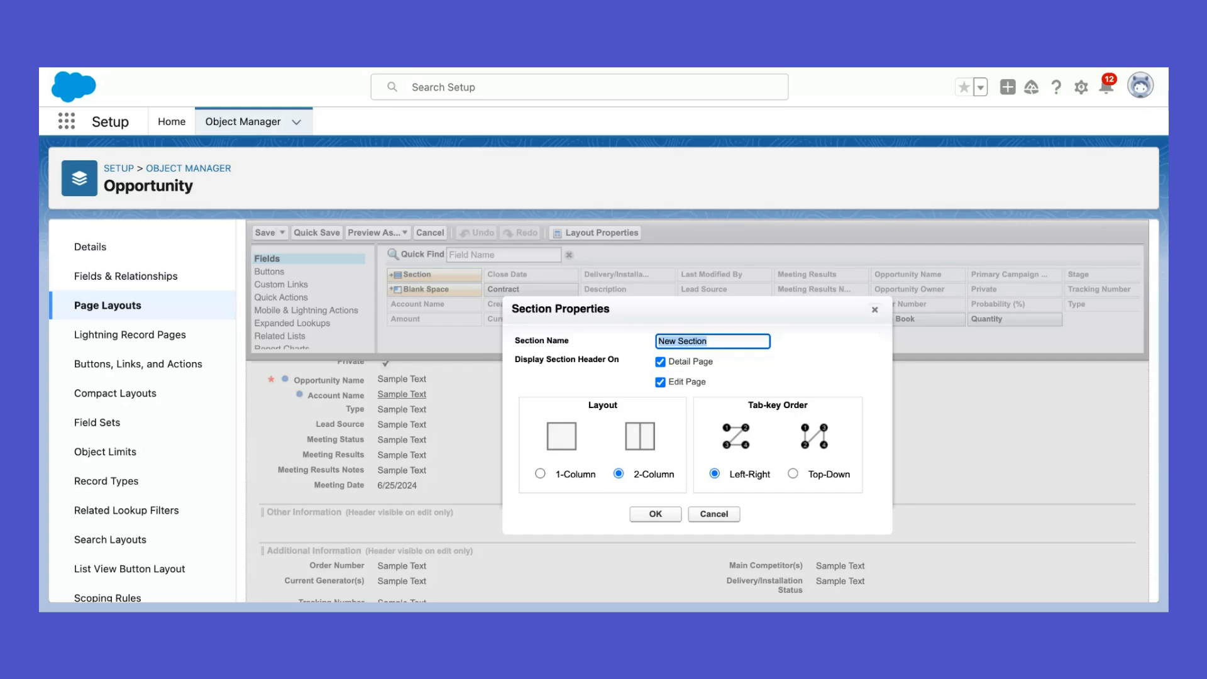
key(BackSpace)
text(Initial Meeting Information)
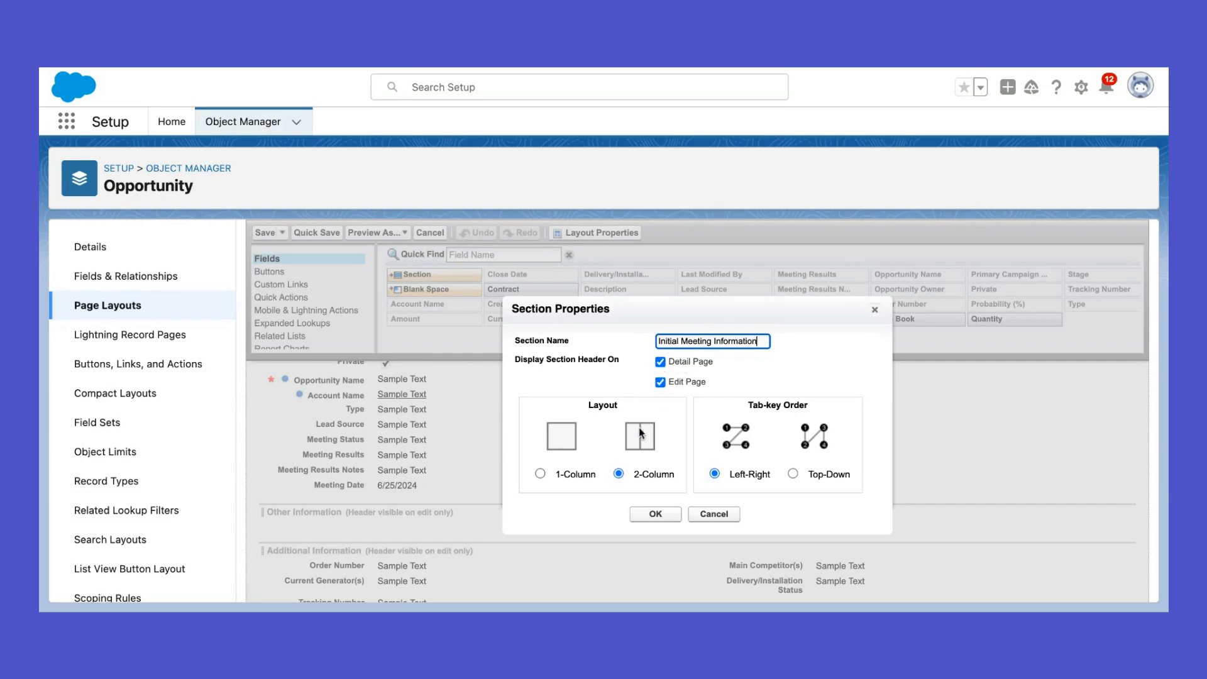
click(668, 518)
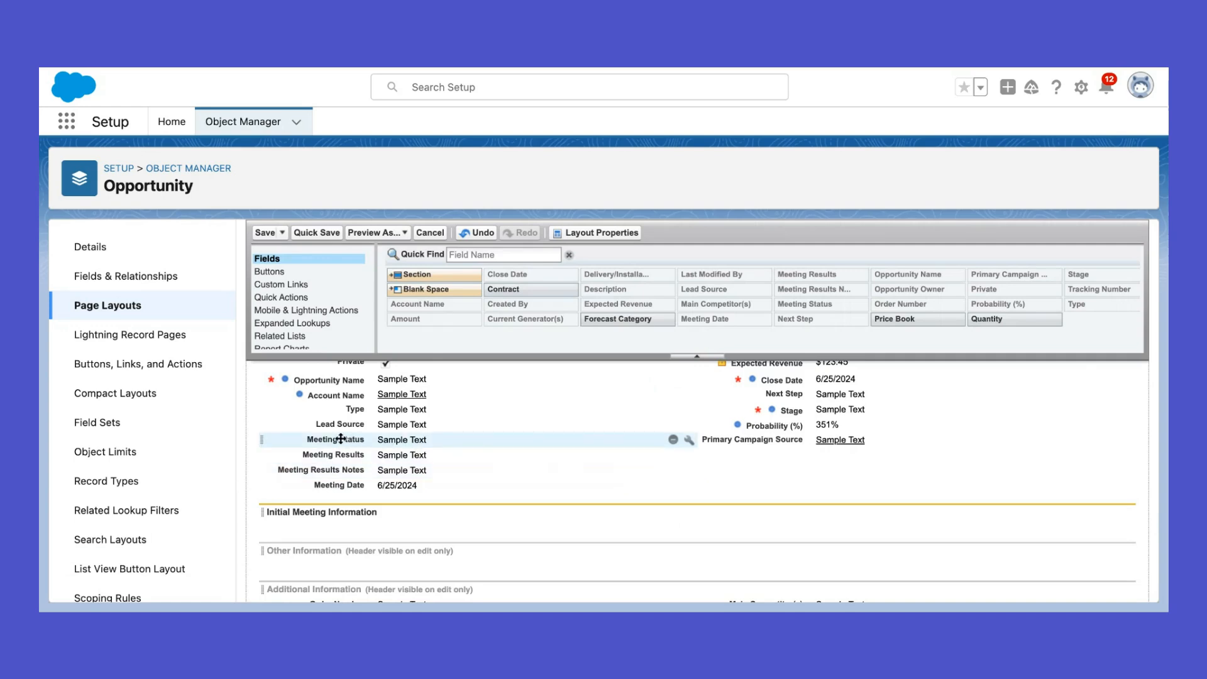
Move Meeting Status and Meeting Results into the new section's first column, Meeting Results Notes and Meeting Date into its second, and save the layout
drag(336, 440, 334, 522)
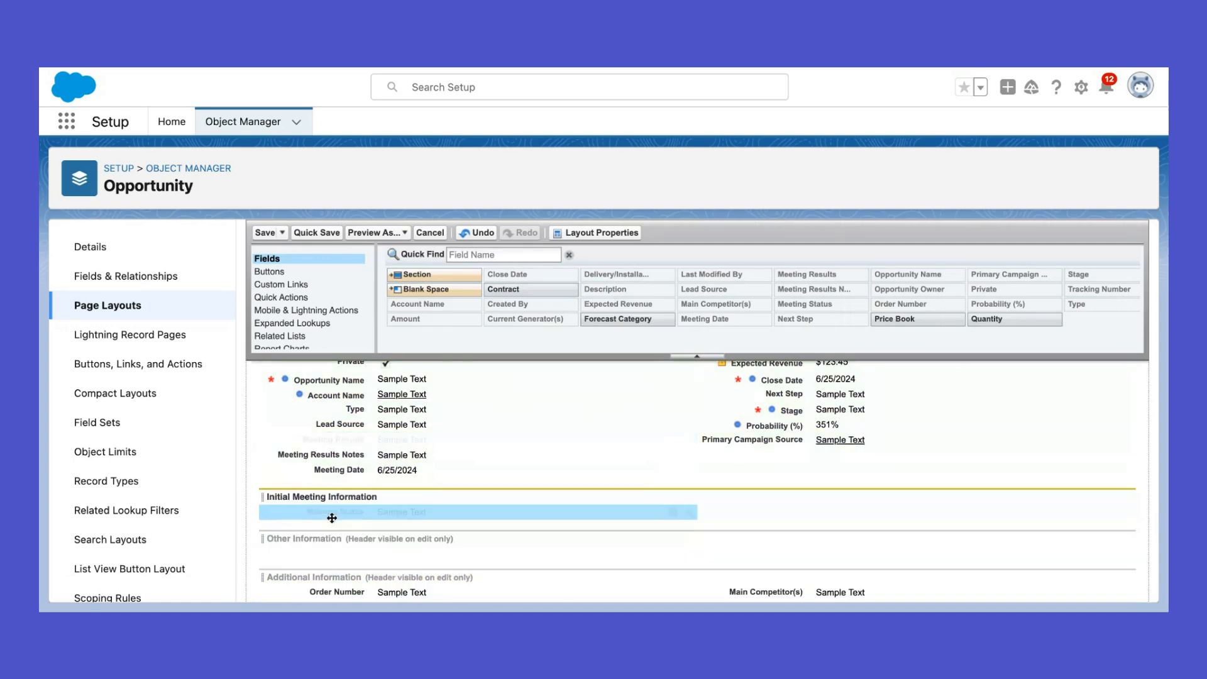
drag(335, 445, 352, 514)
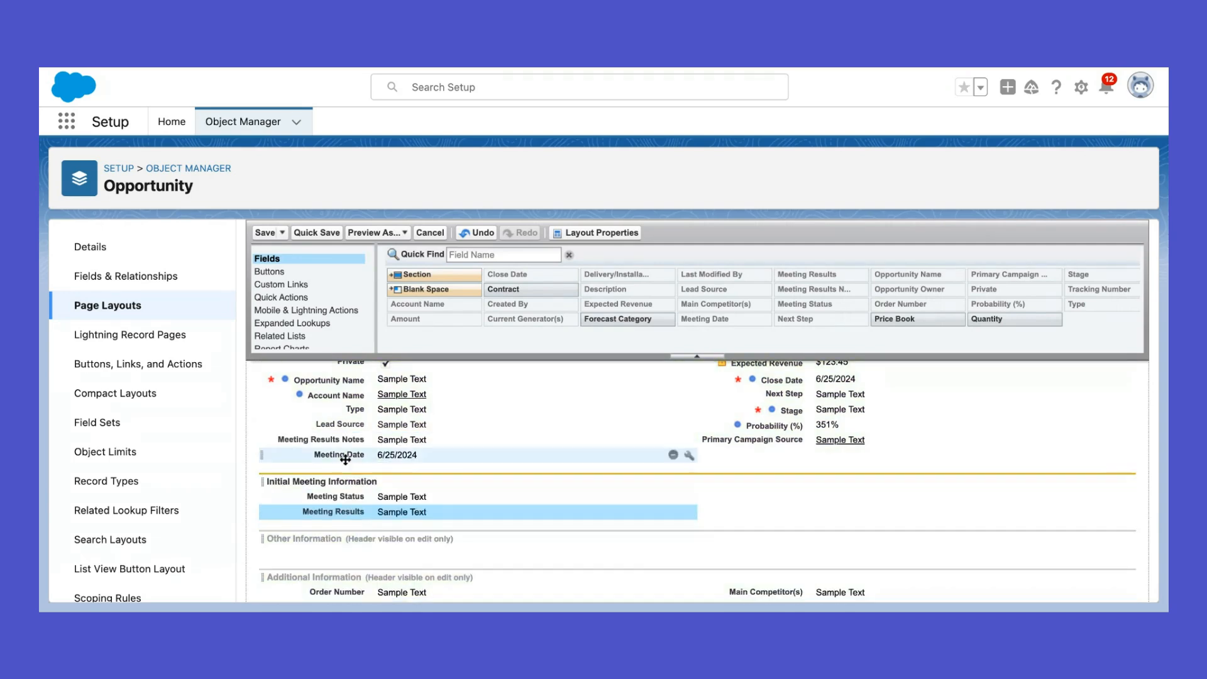
drag(337, 441, 722, 483)
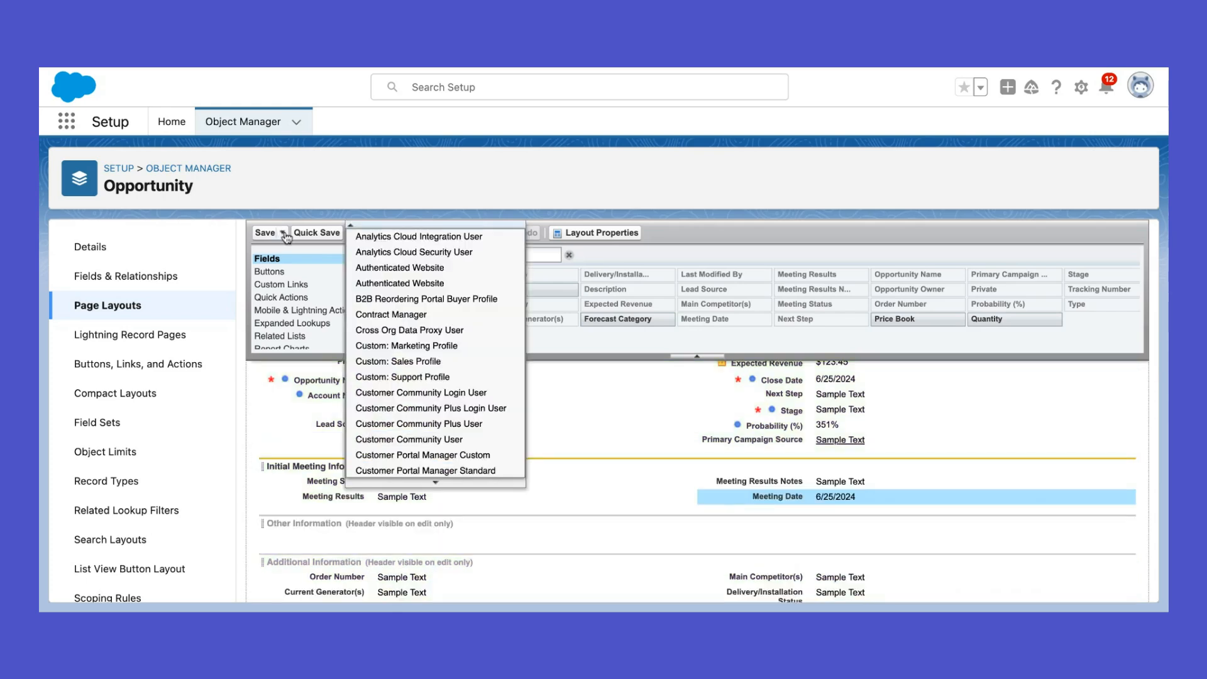
click(311, 233)
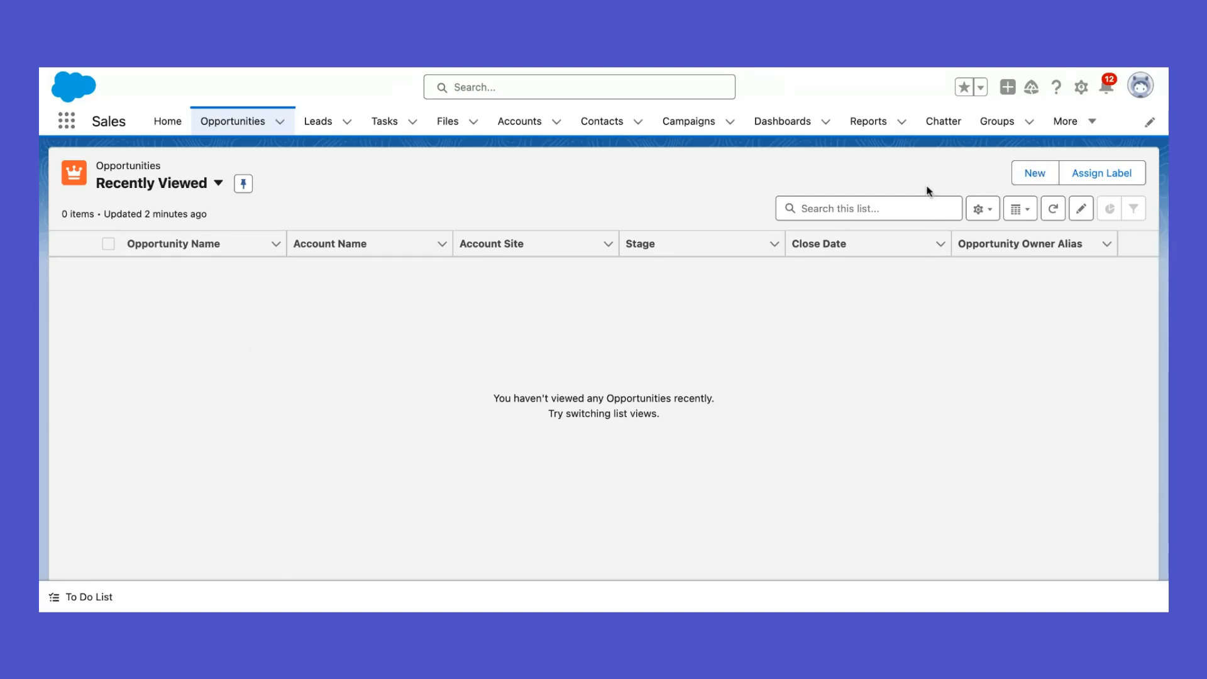
Create an opportunity named Test with close date 6/26/2024 and stage SDR Meeting, and check its Initial Meeting Information section
key(super+r)
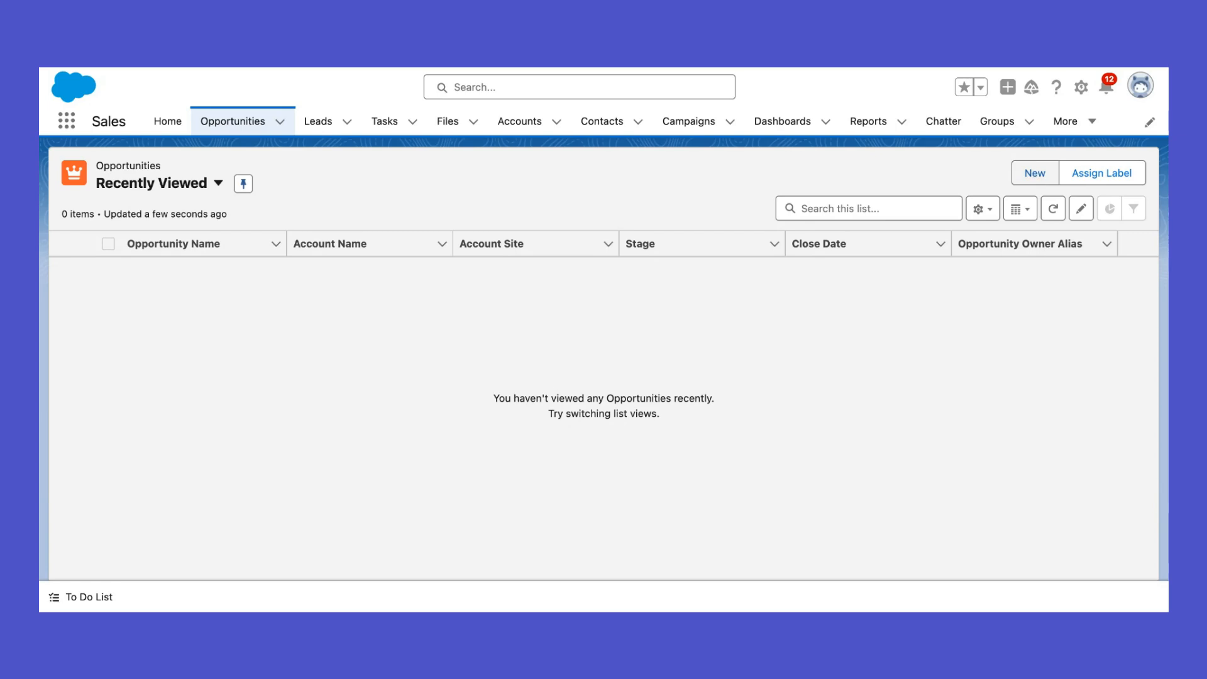
click(1035, 173)
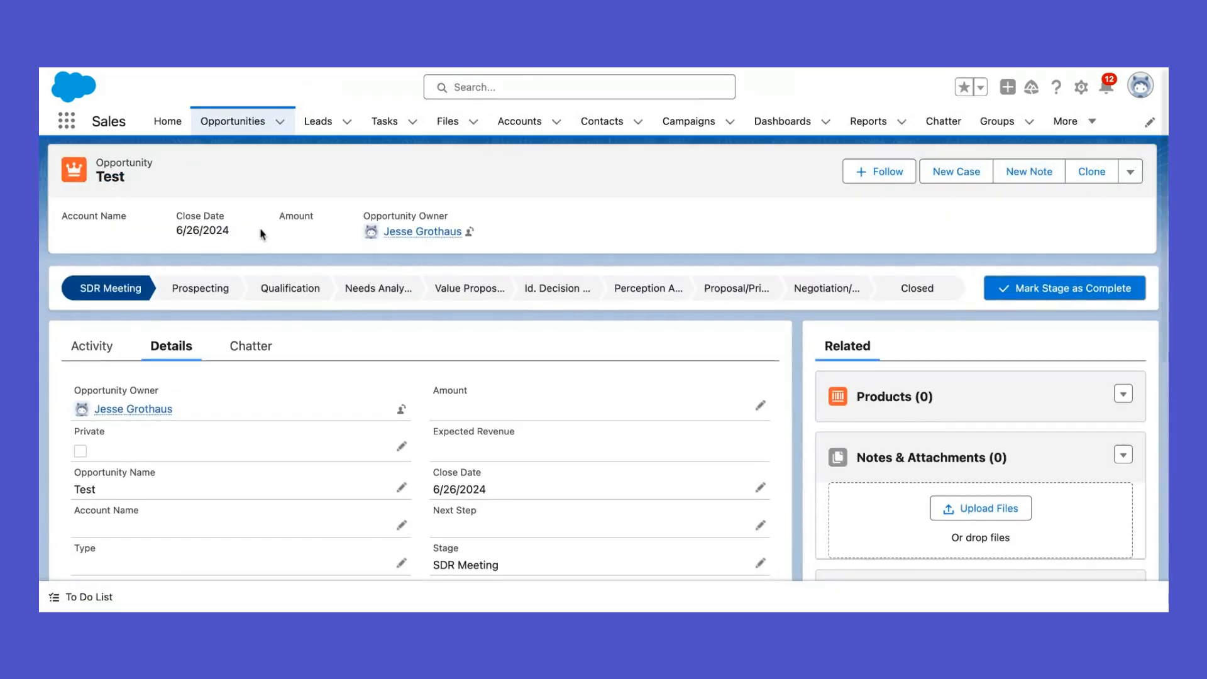
scroll(338, 427, down, 5)
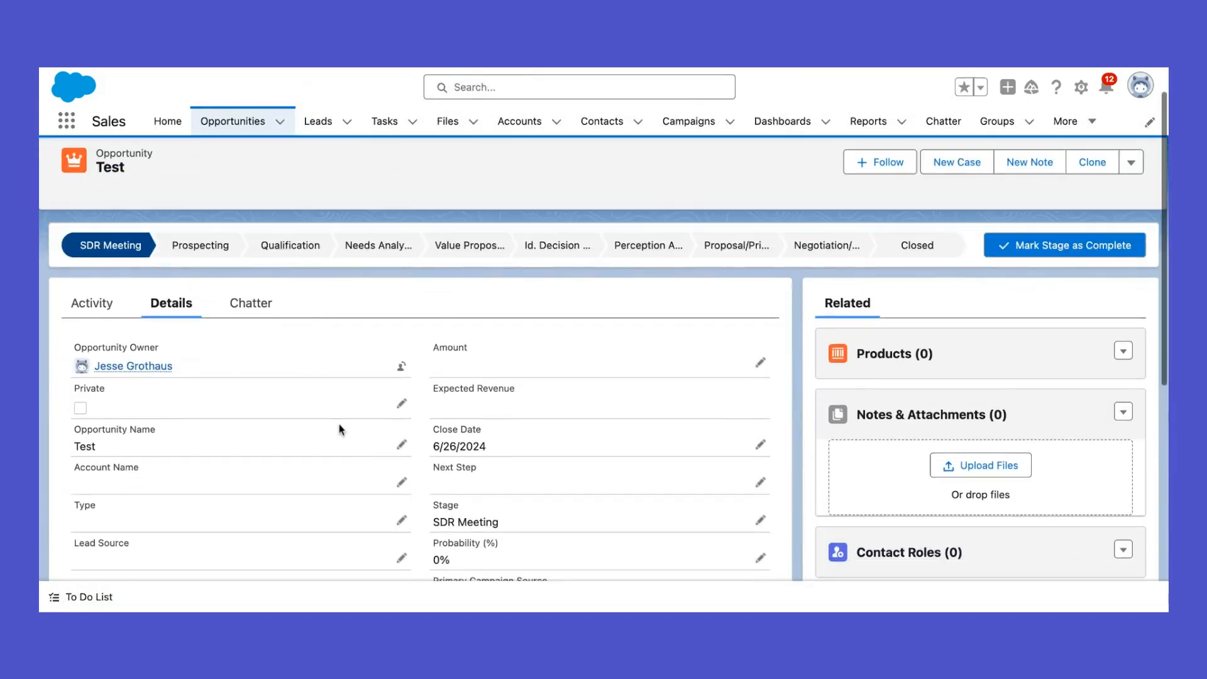
scroll(338, 430, down, 2)
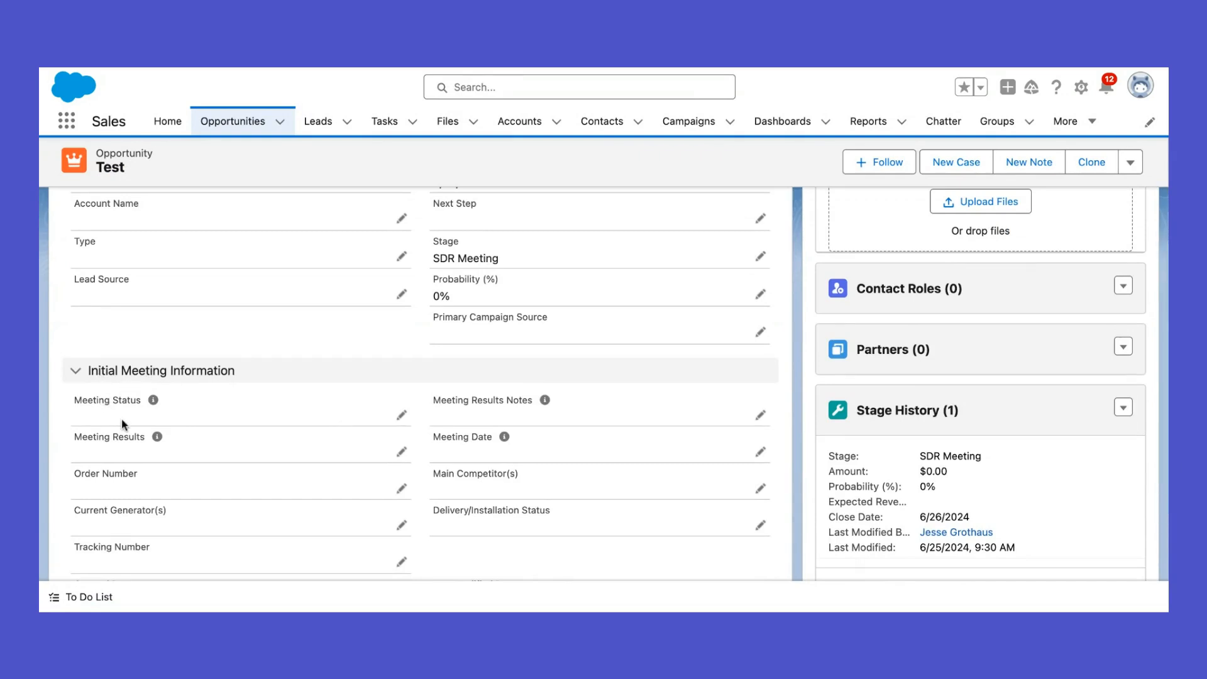
click(75, 373)
click(75, 372)
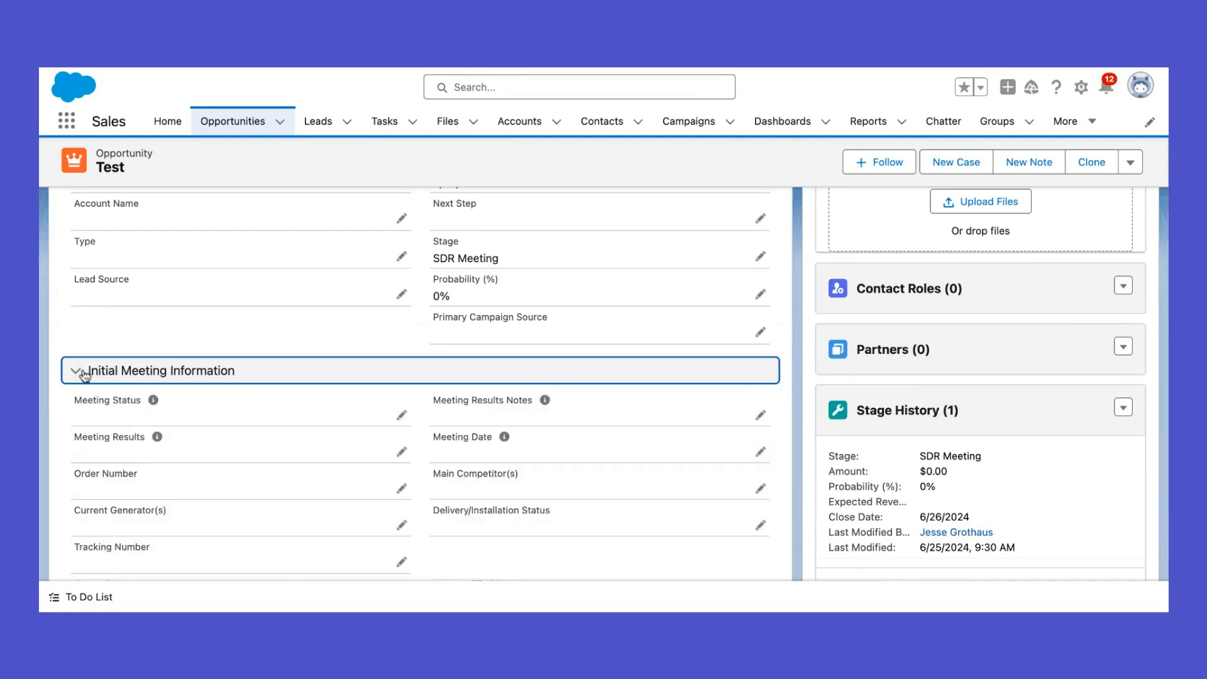
scroll(289, 403, down, 1)
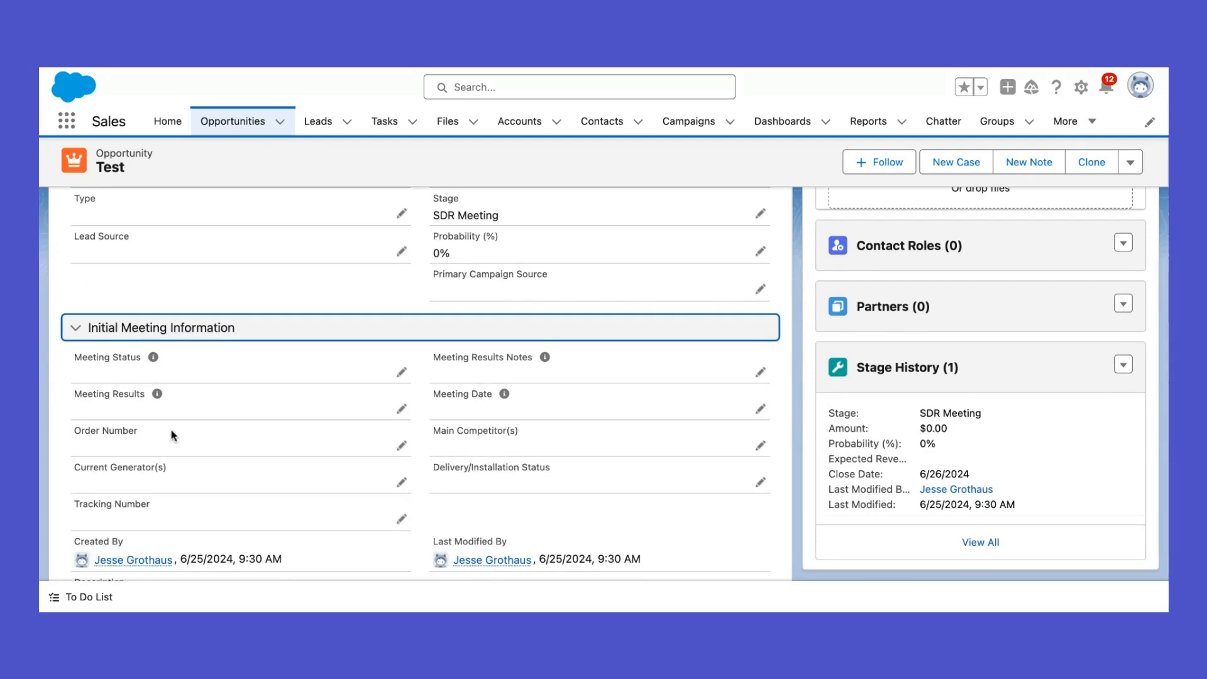
Return to the Opportunity Layout editor and place a blank space in the empty Other Information section
click(375, 66)
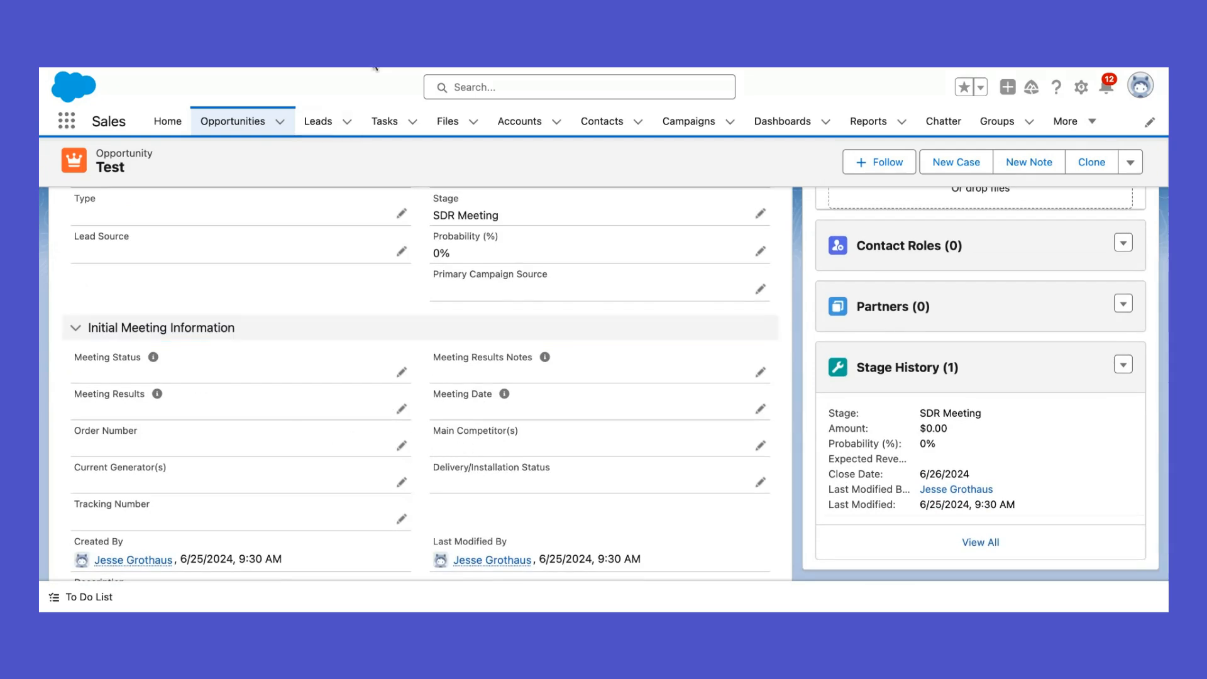
click(376, 67)
scroll(381, 484, up, 2)
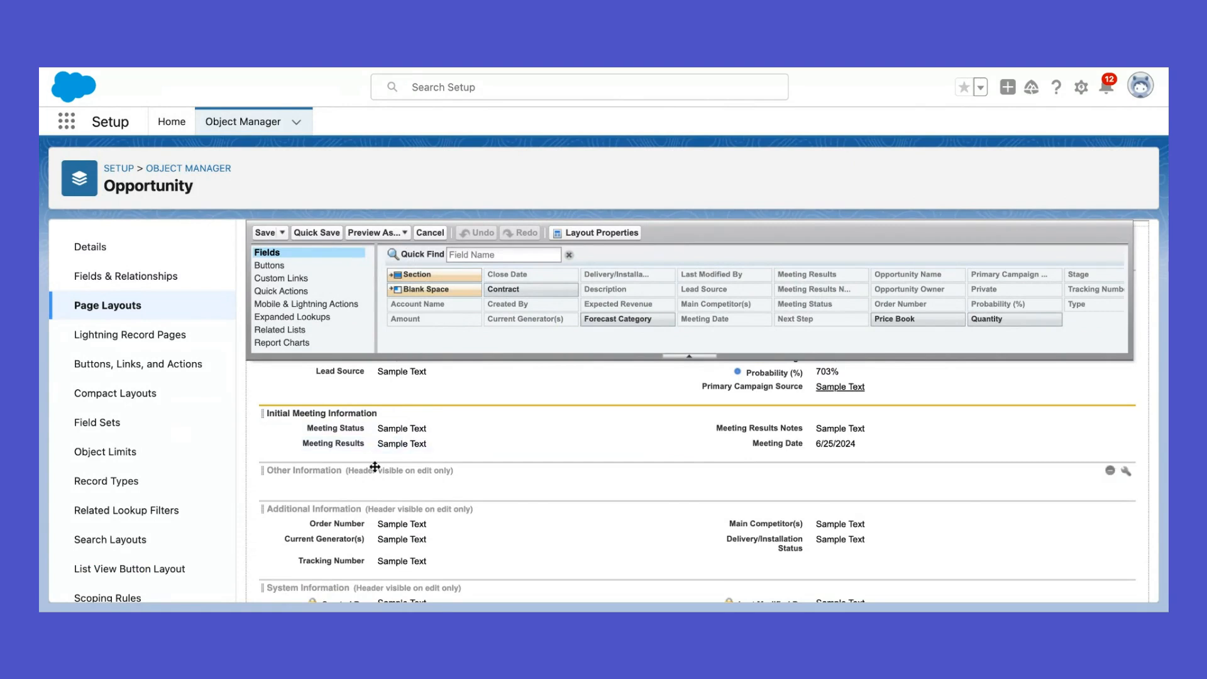
scroll(377, 502, down, 1)
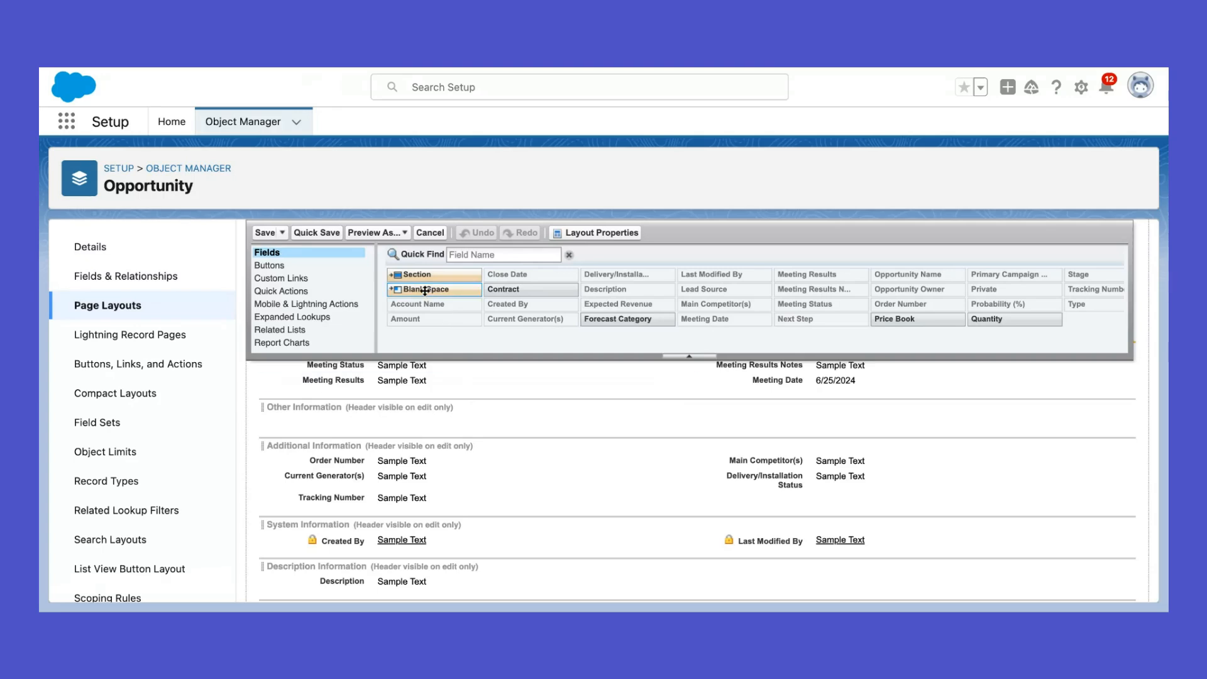
drag(425, 290, 415, 428)
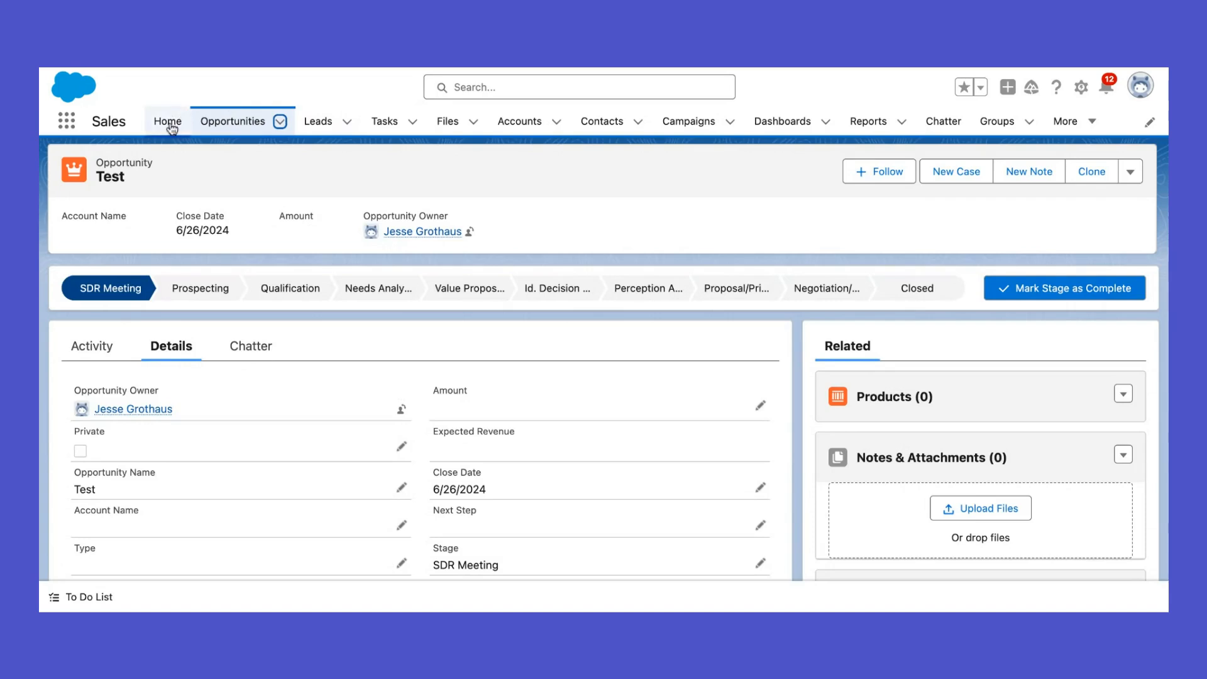
Start a new opportunity from the Sales home page and name it Test 2
click(168, 122)
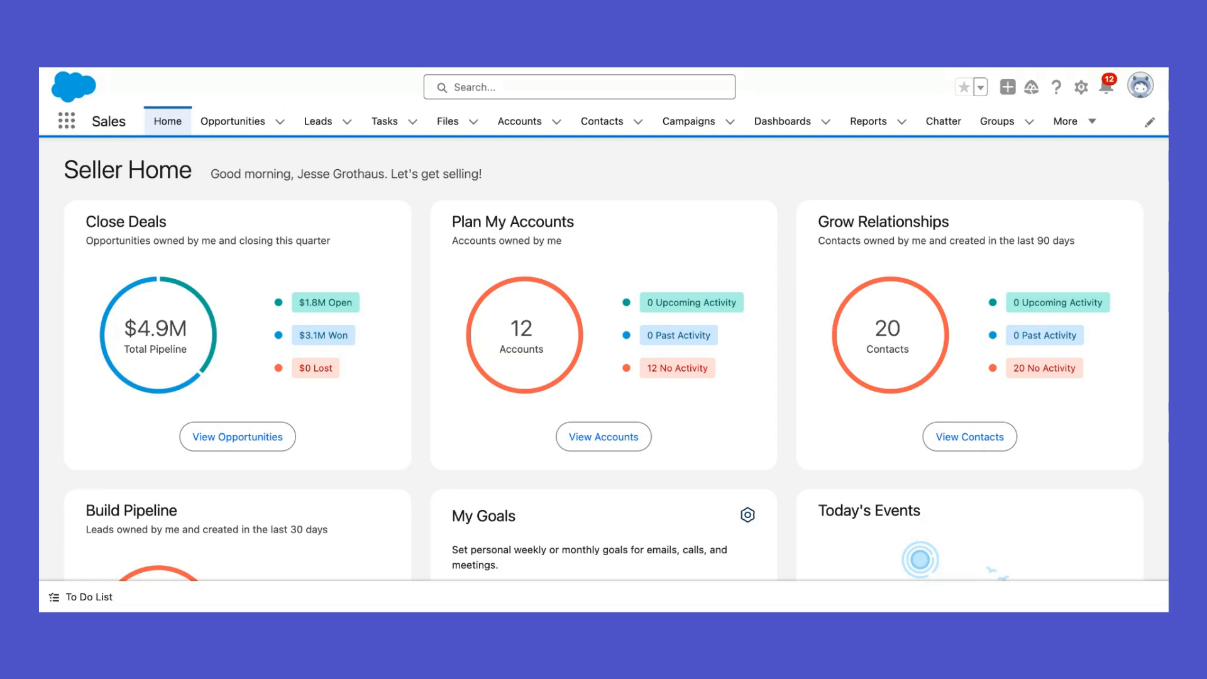
click(281, 123)
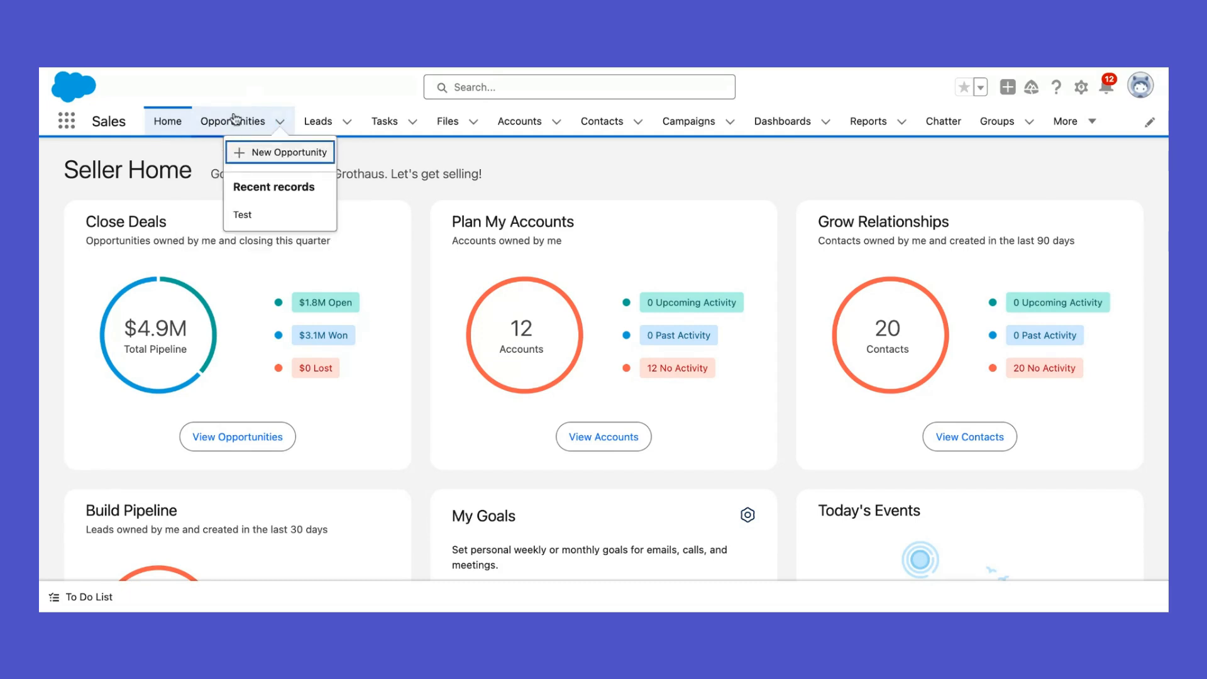
click(262, 152)
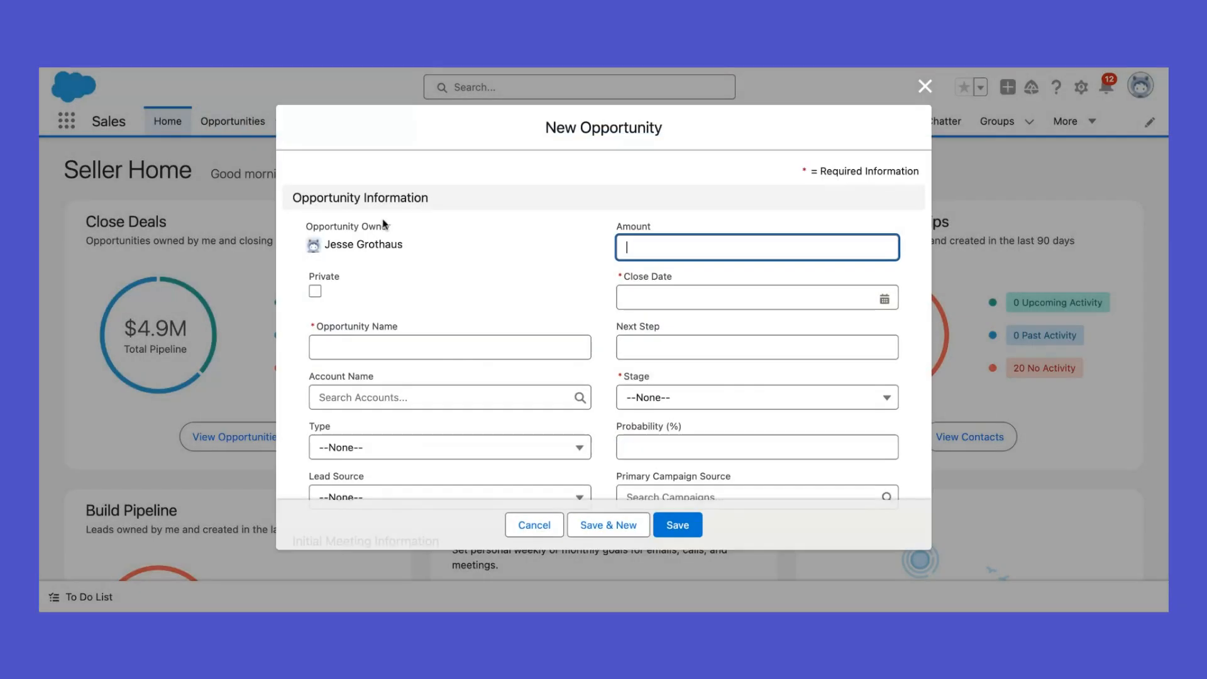
scroll(402, 314, down, 1)
click(390, 330)
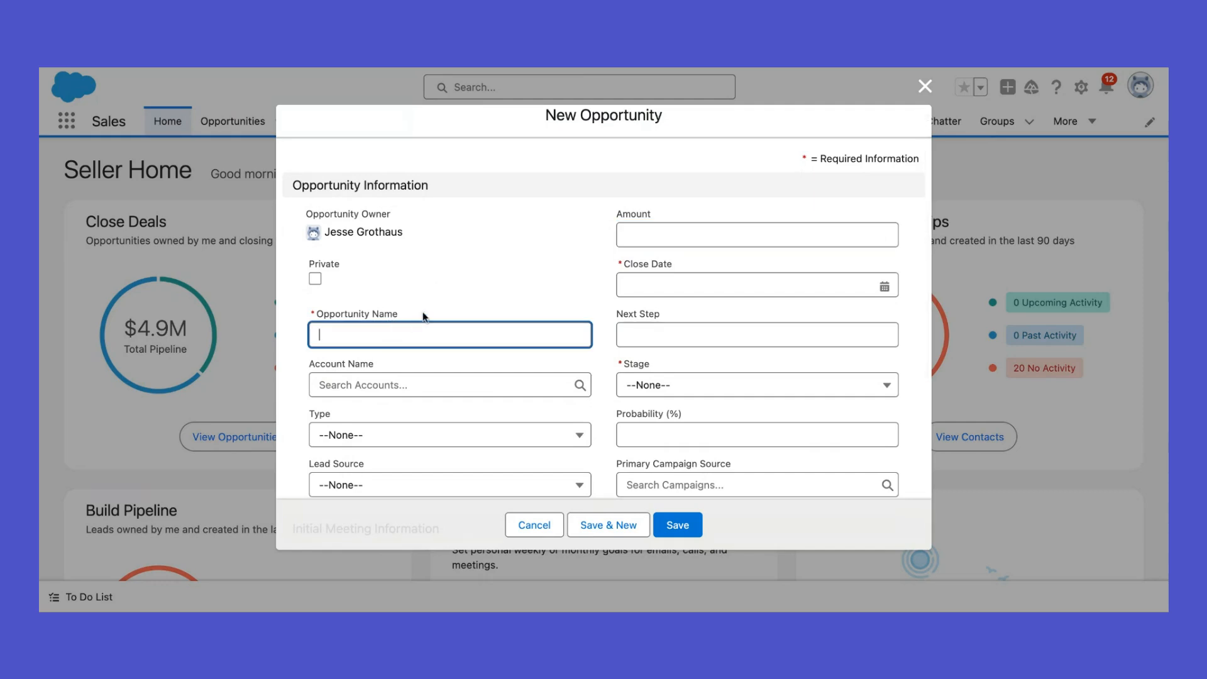
text(Test 2)
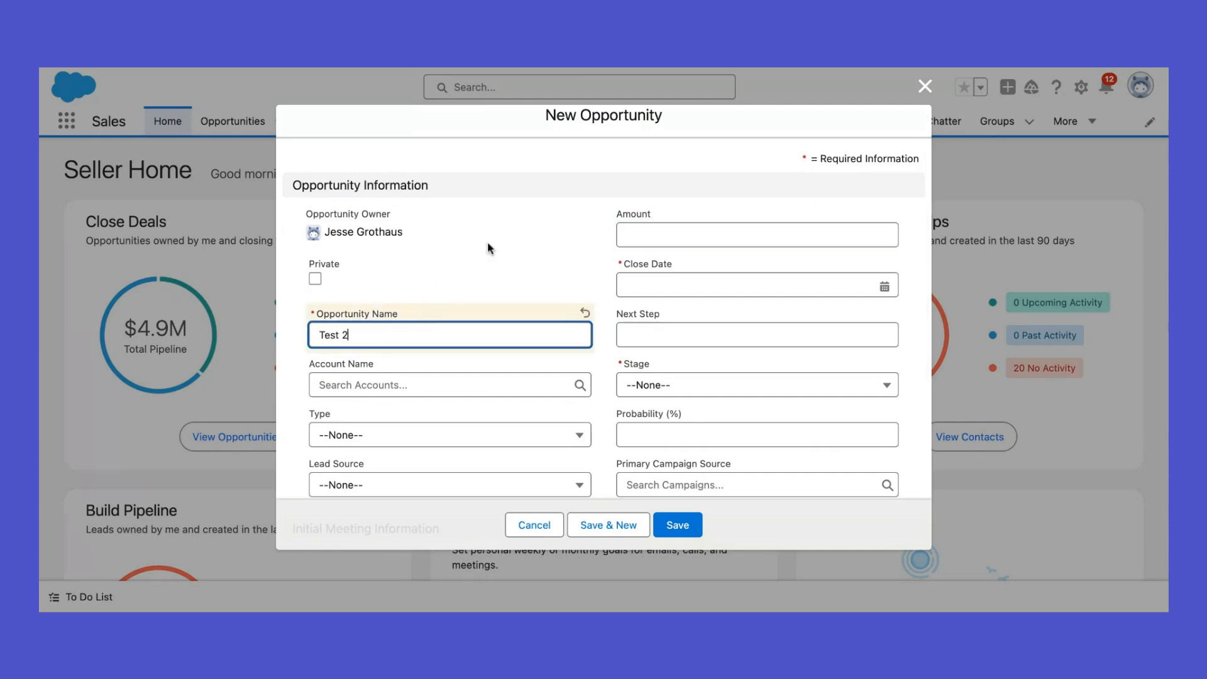
Set the new opportunity's close date to 6/25/2024 and its stage to SDR Meeting
click(671, 283)
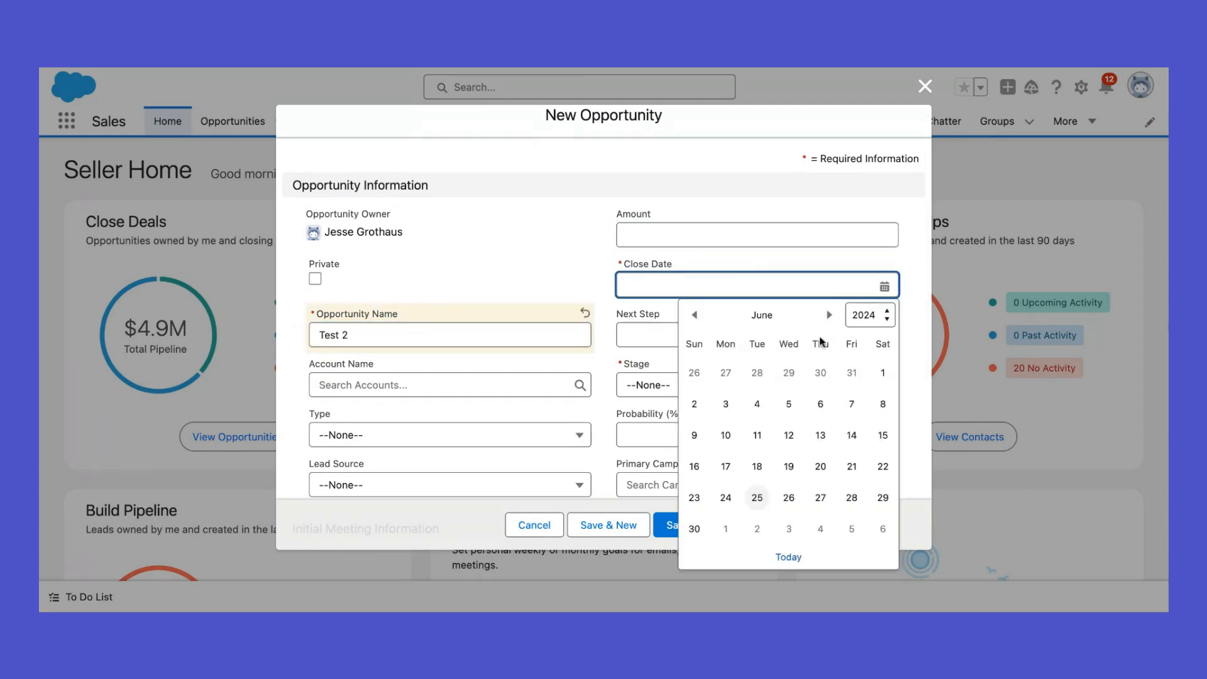
click(757, 497)
scroll(568, 246, down, 1)
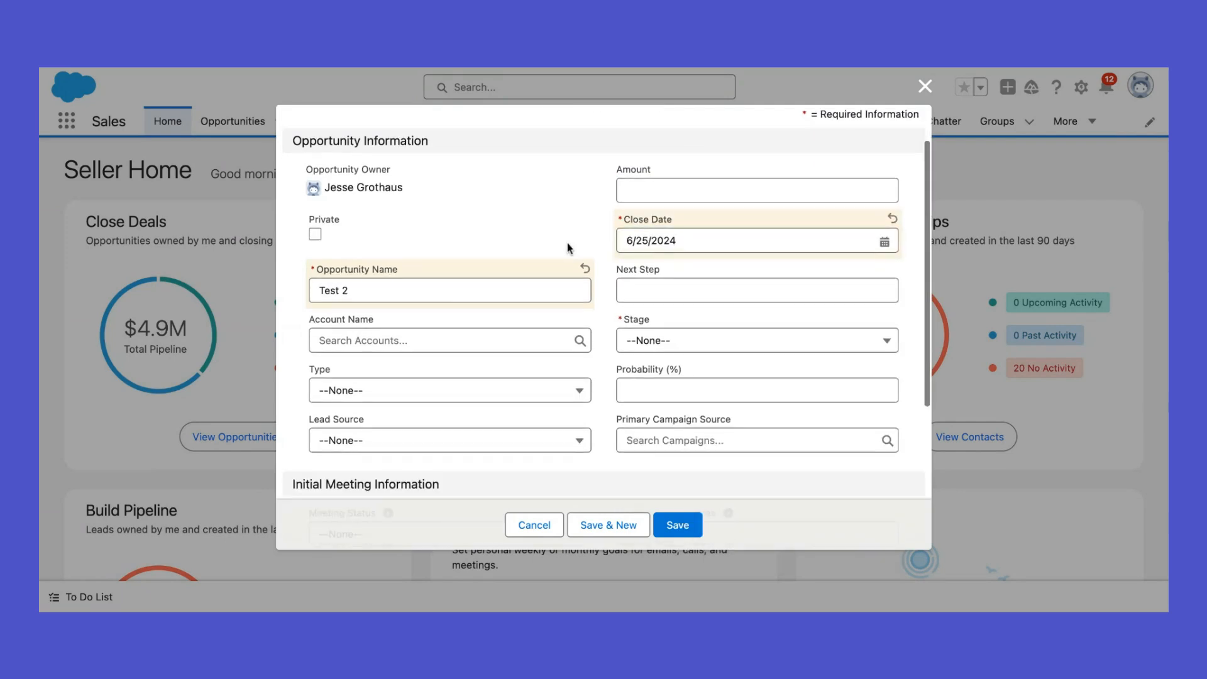
click(673, 340)
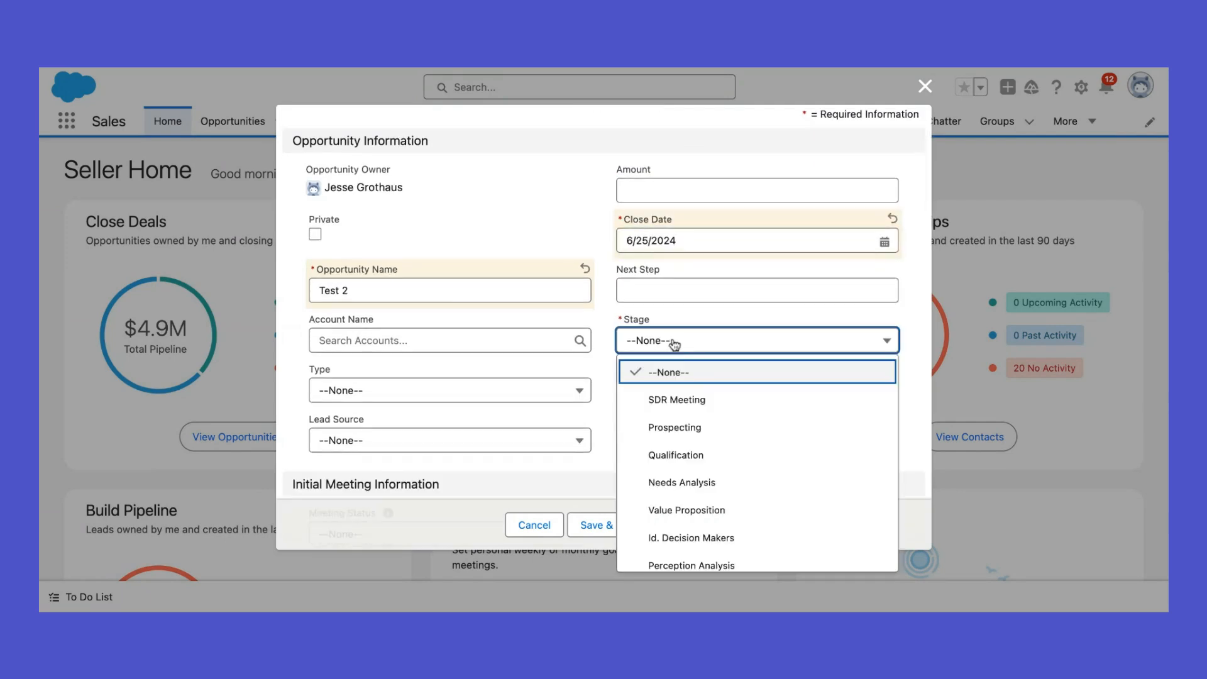
click(722, 405)
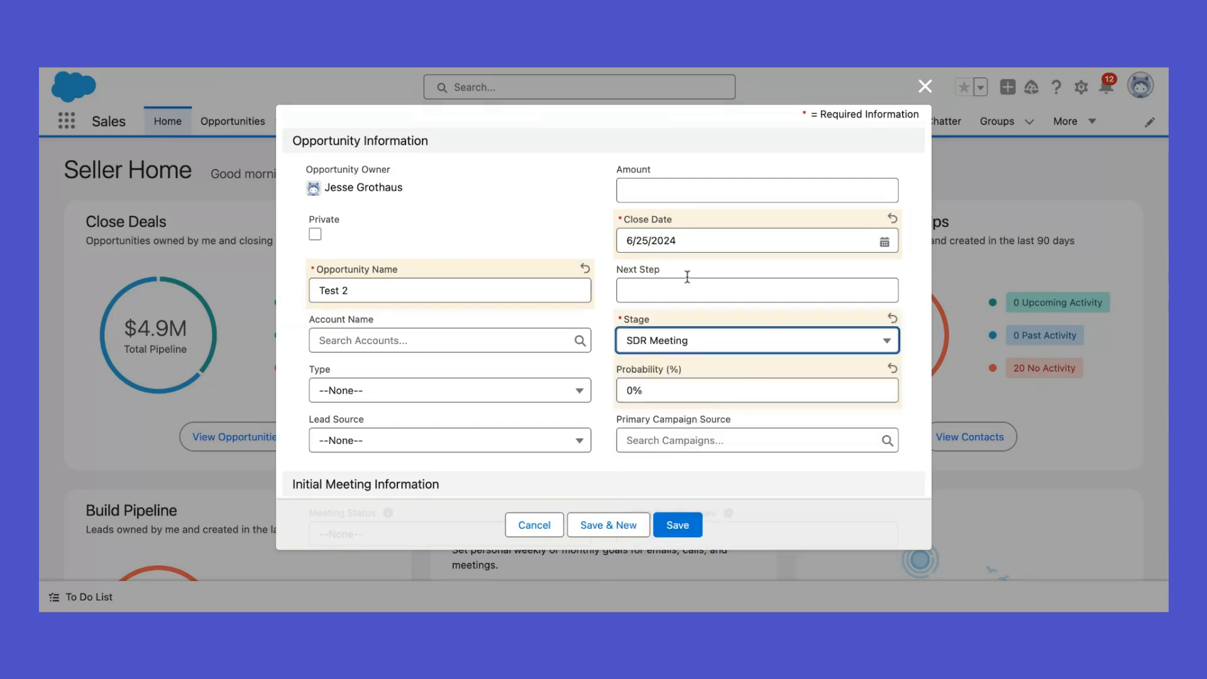
click(562, 211)
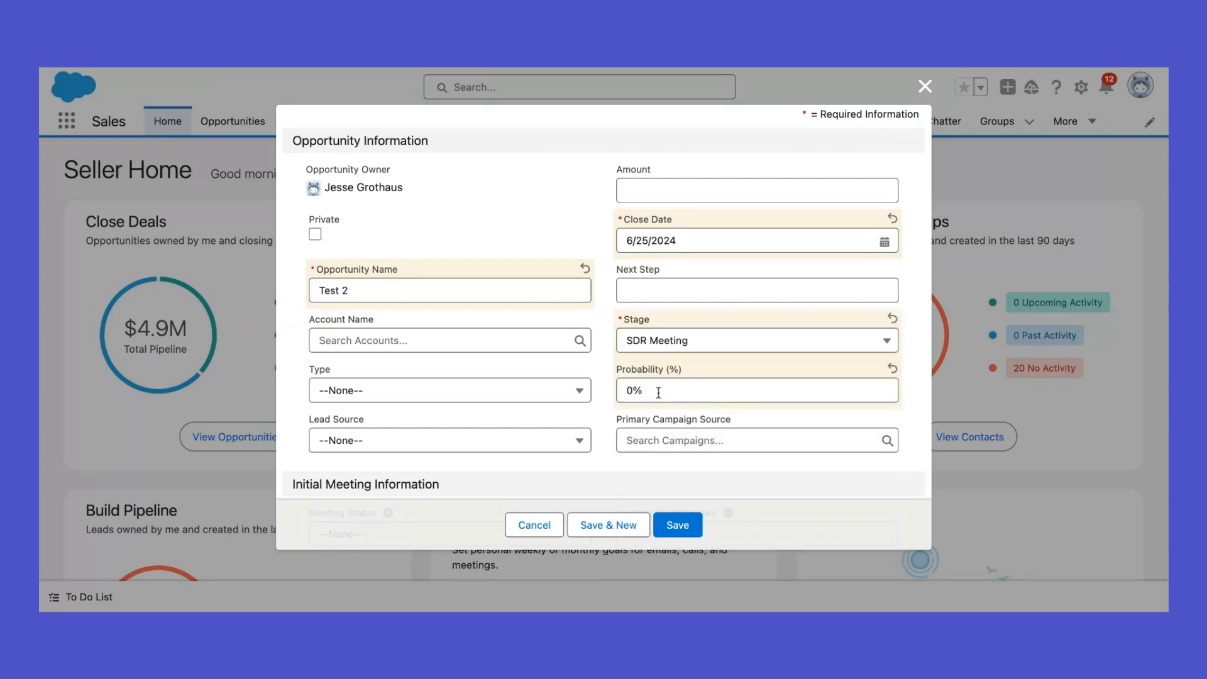
Set Meeting Status to Needs to be Scheduled in the Initial Meeting Information section
scroll(559, 209, down, 3)
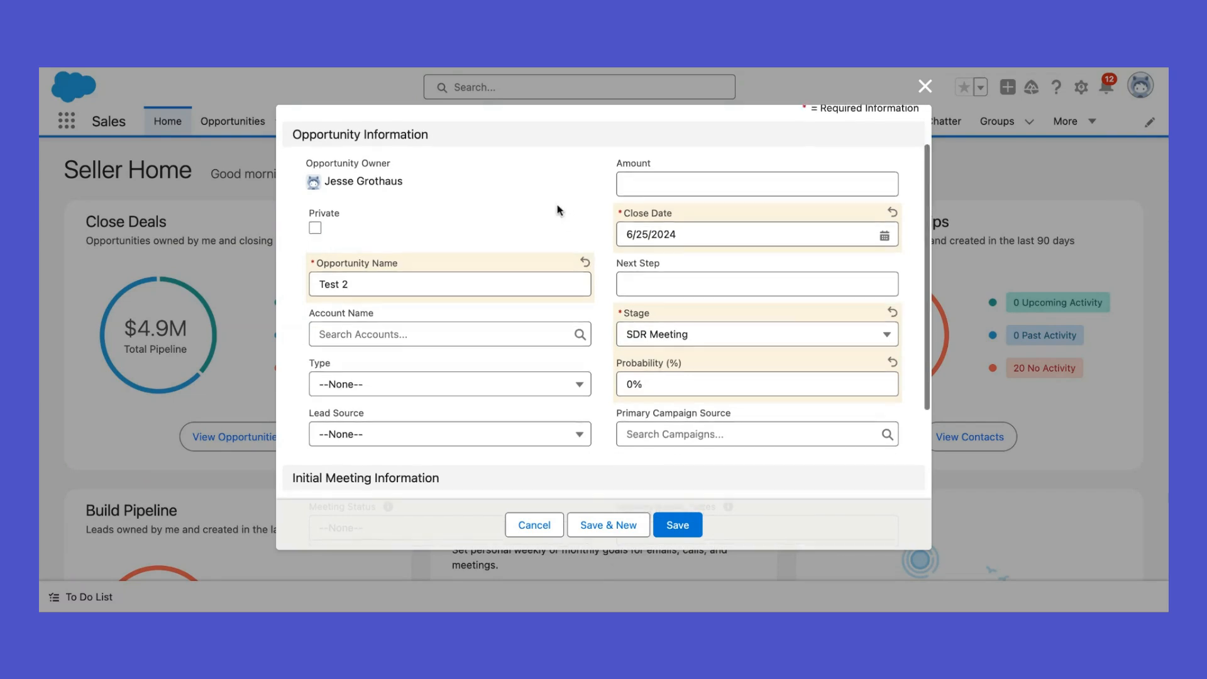
scroll(559, 209, down, 1)
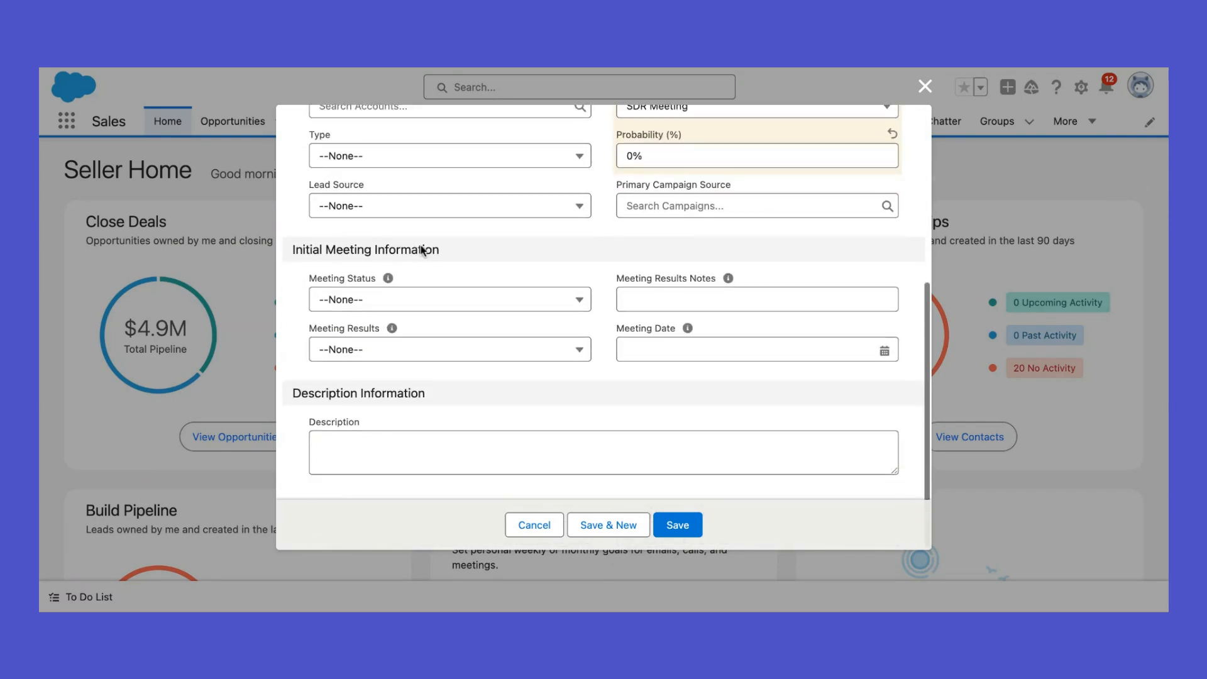
drag(291, 252, 474, 264)
click(482, 258)
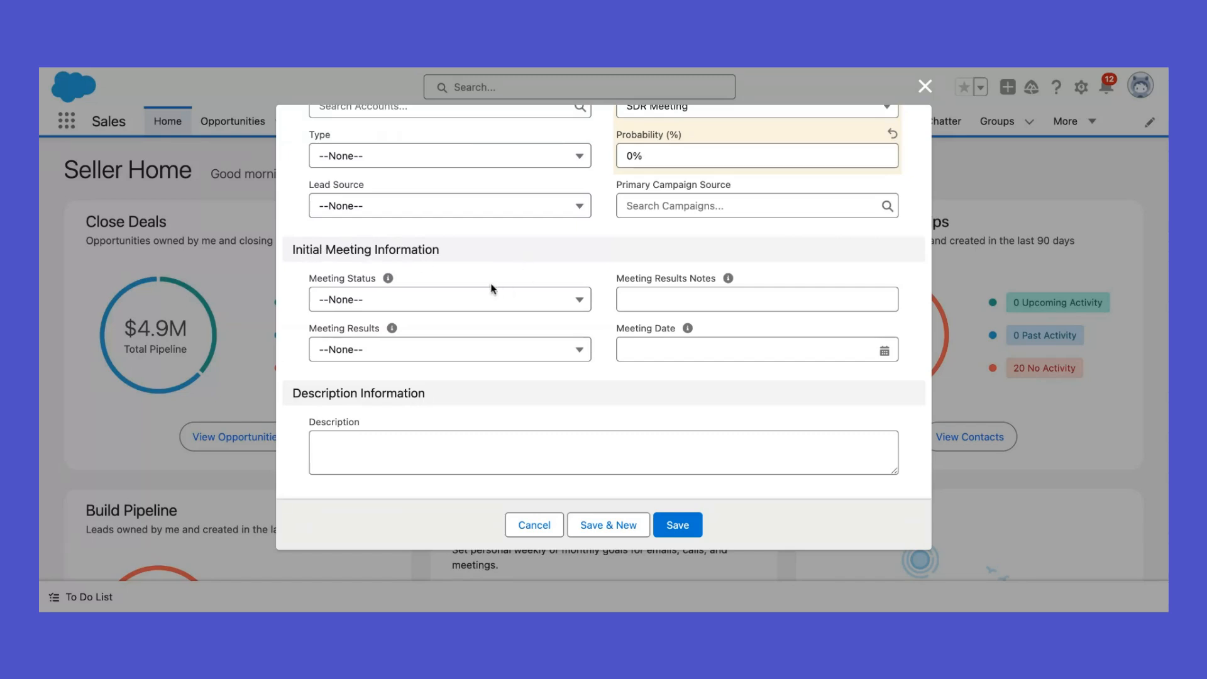
click(447, 309)
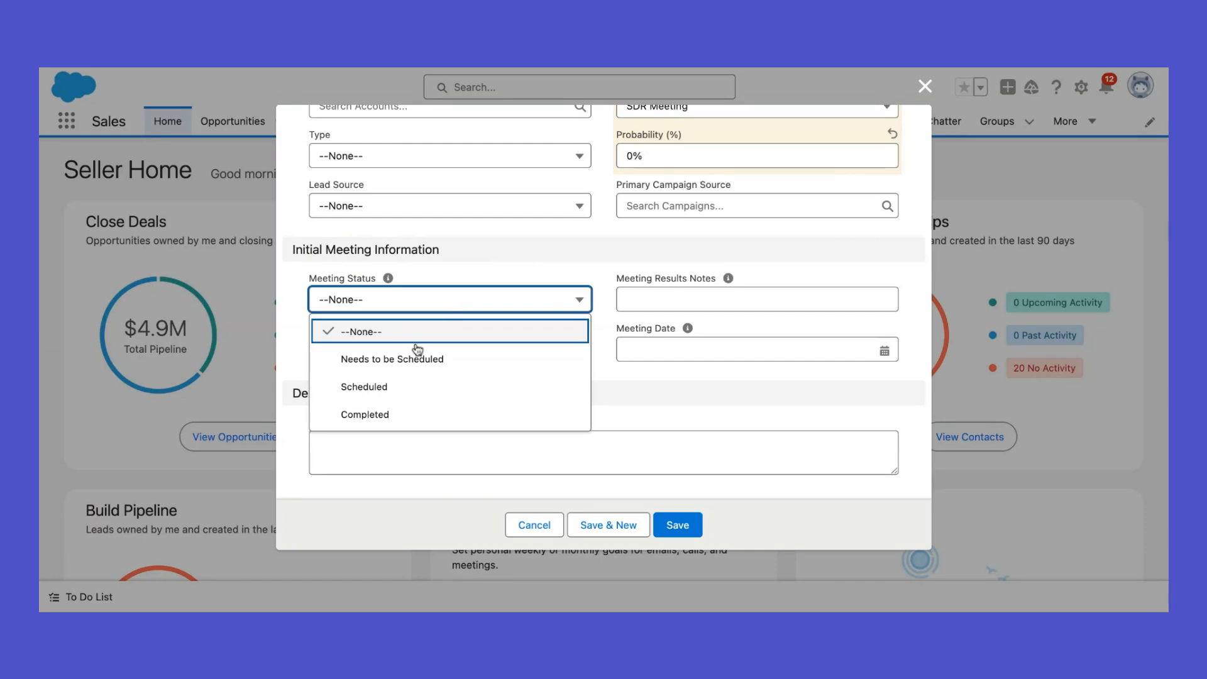
click(410, 363)
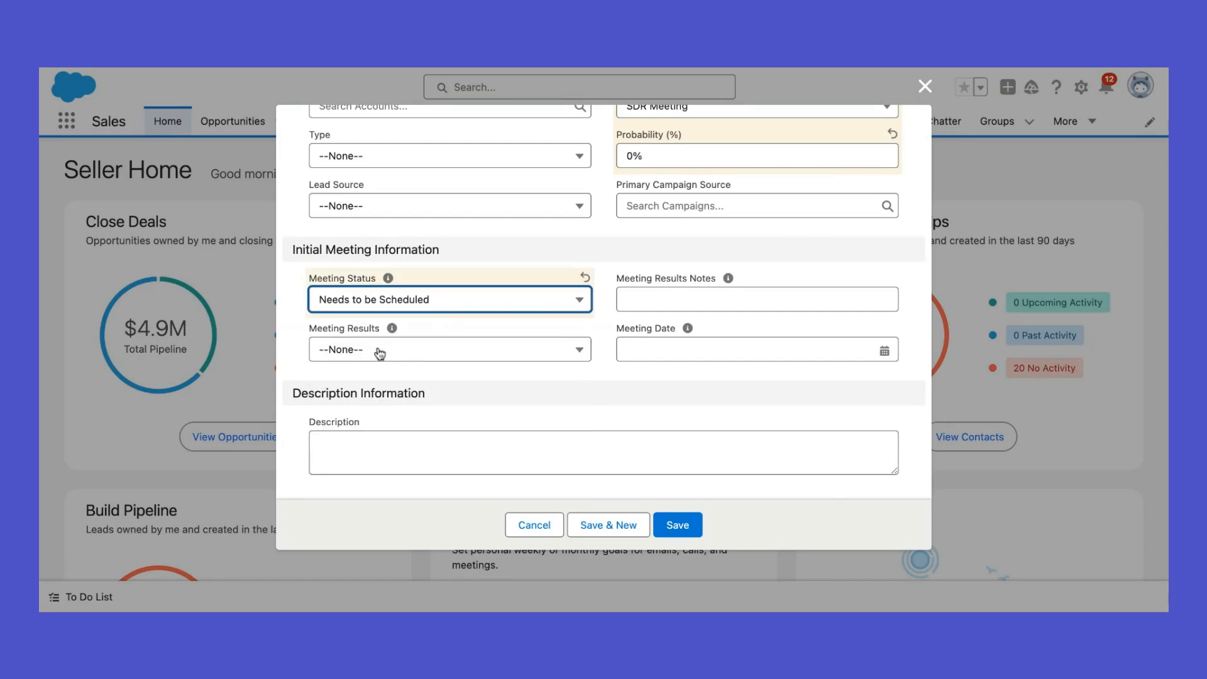
Check the help text of Meeting Results and Meeting Date, leave those fields empty, and save the opportunity
mouse_move(393, 330)
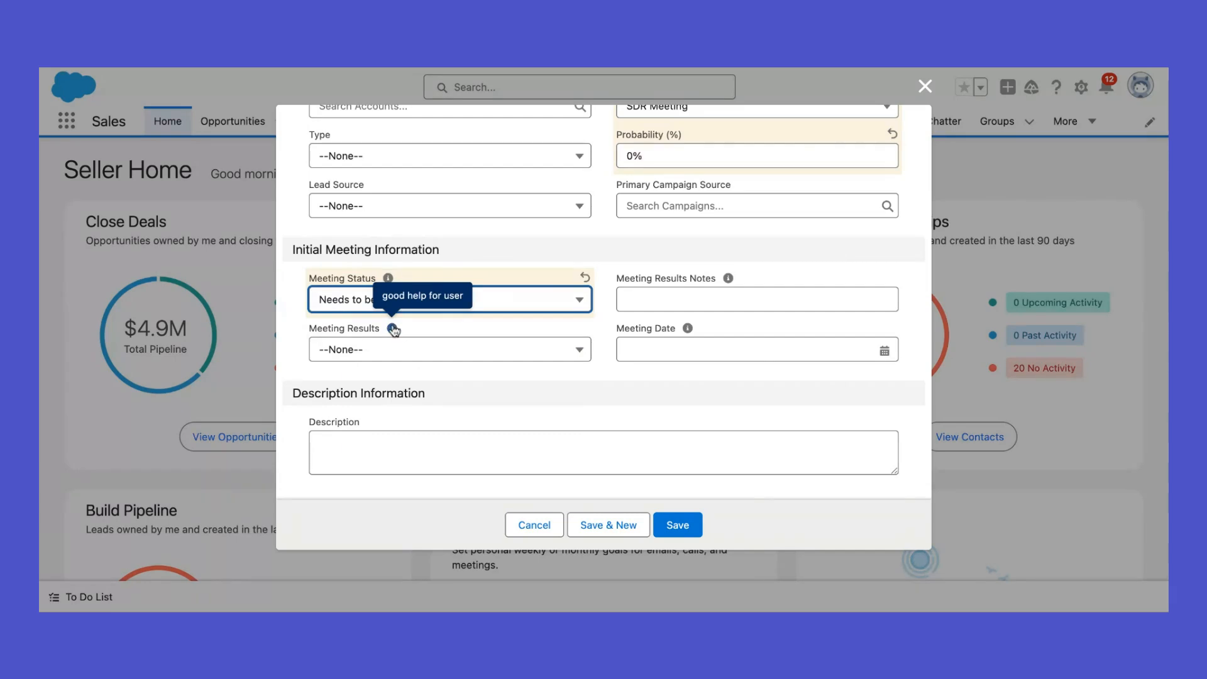
click(684, 299)
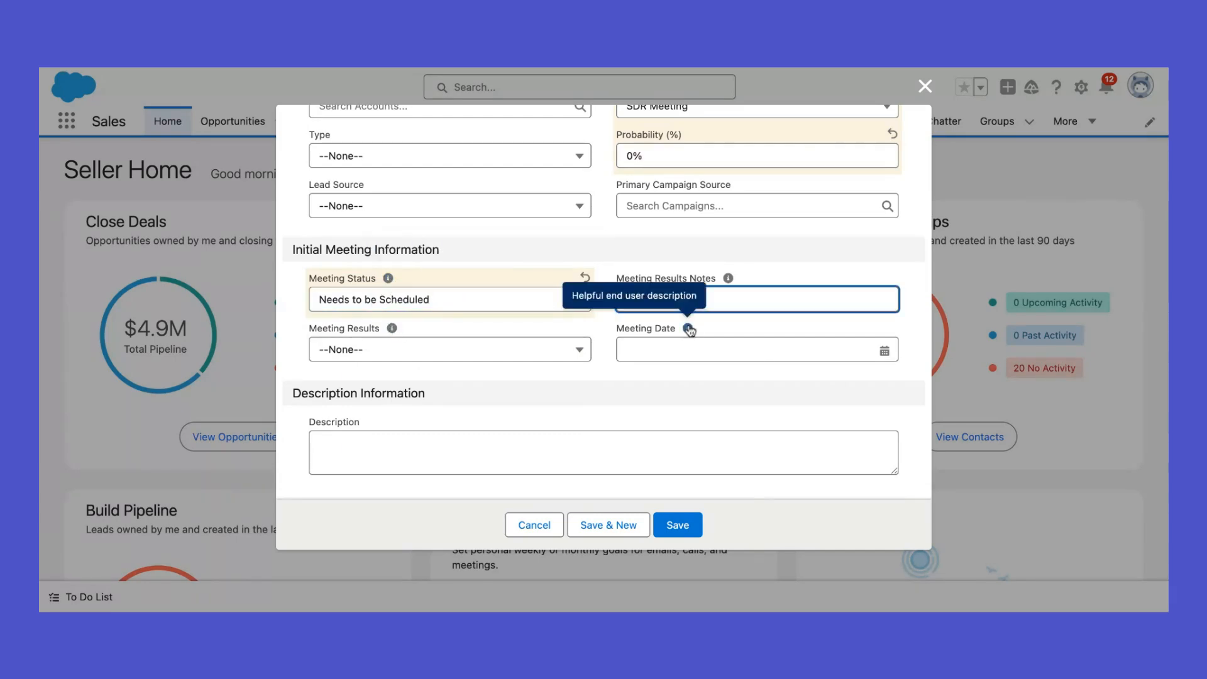
click(688, 345)
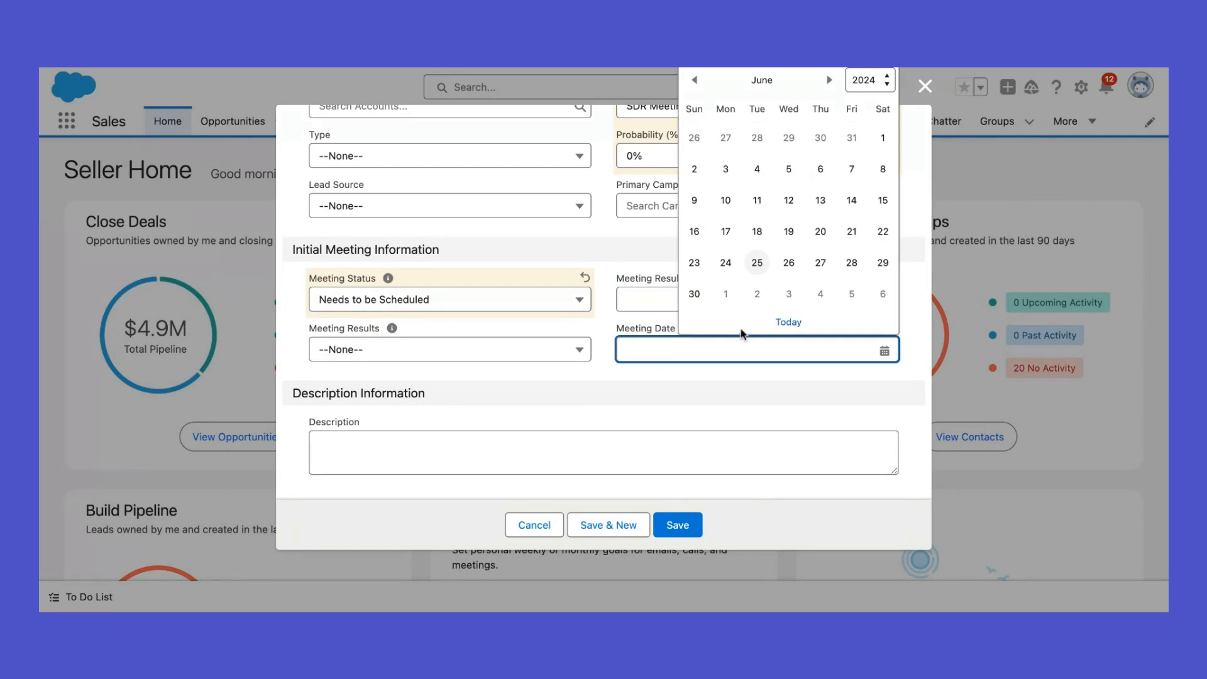
click(571, 401)
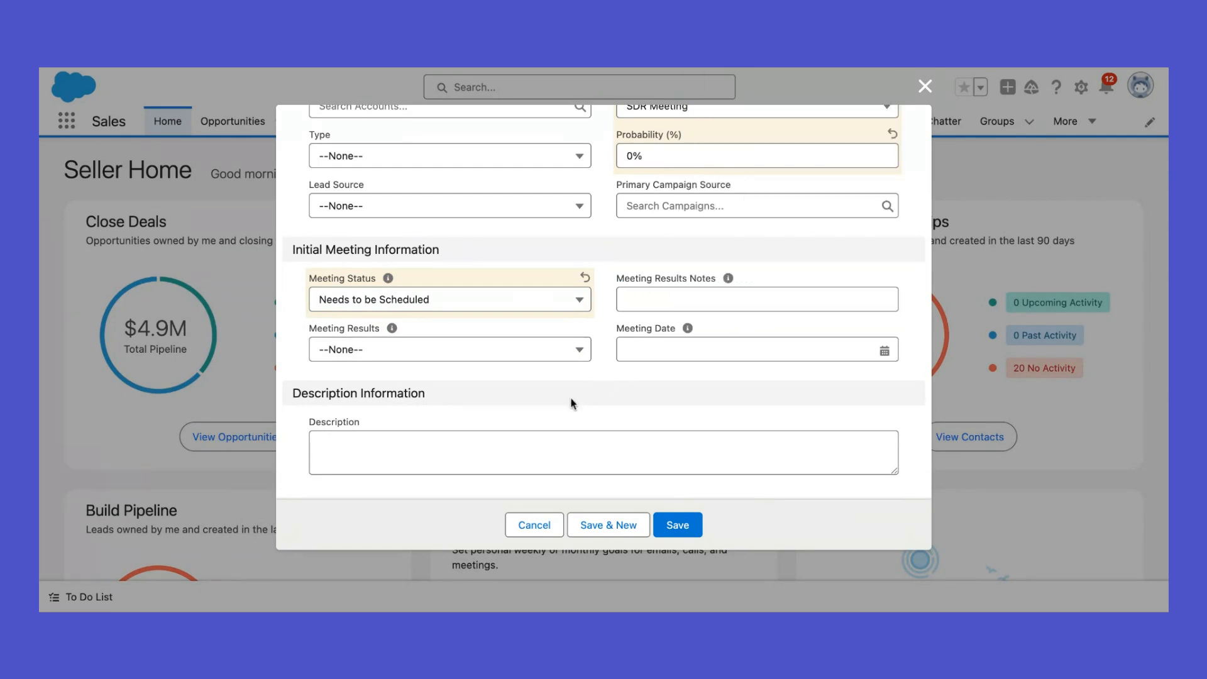
click(678, 526)
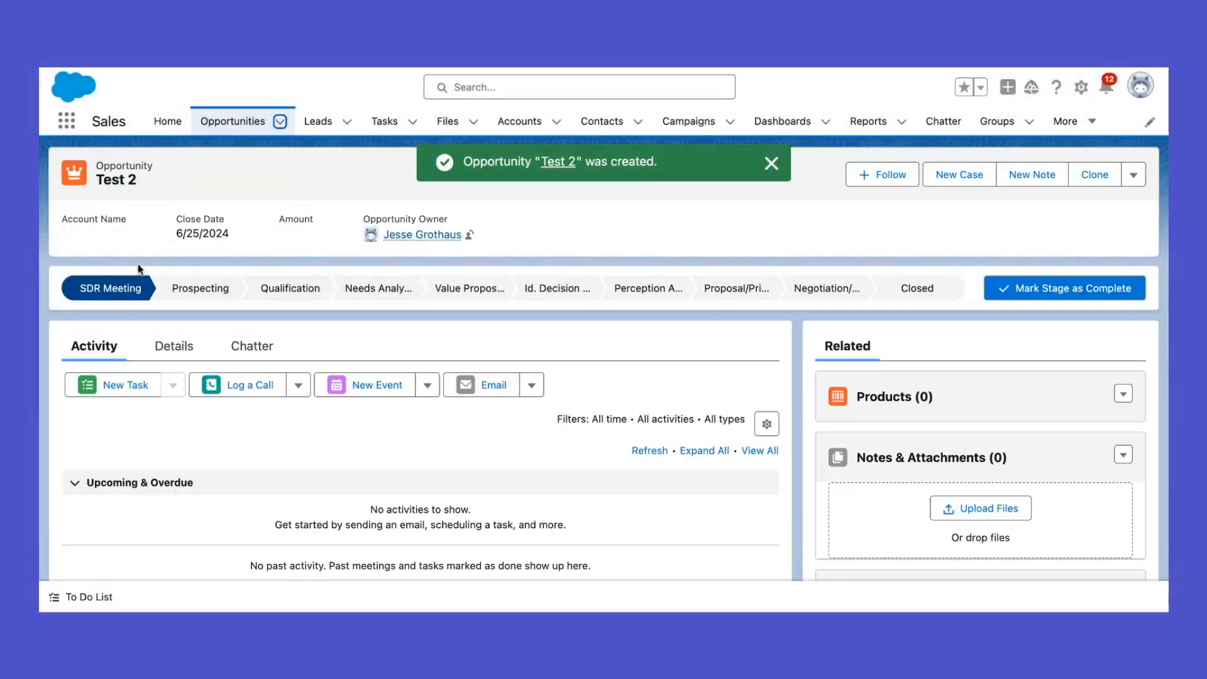
Examine the details of the Test 2 opportunity, including its collapsible Initial Meeting Information section
click(168, 347)
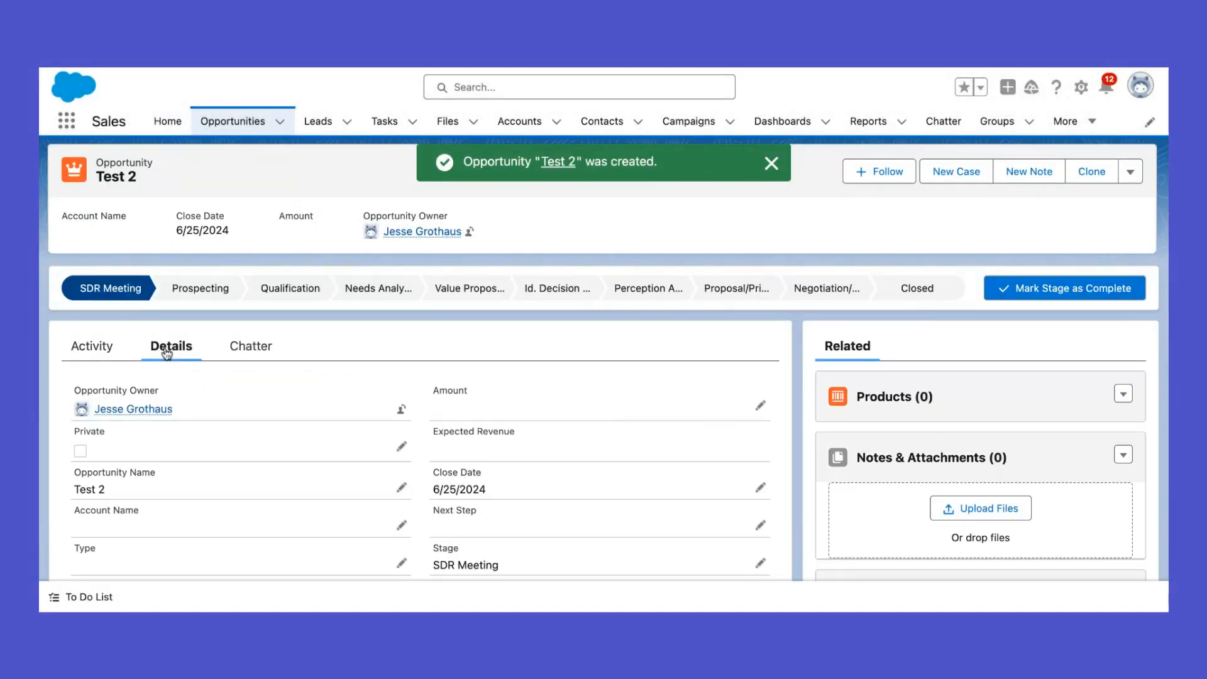
click(771, 163)
scroll(413, 339, down, 3)
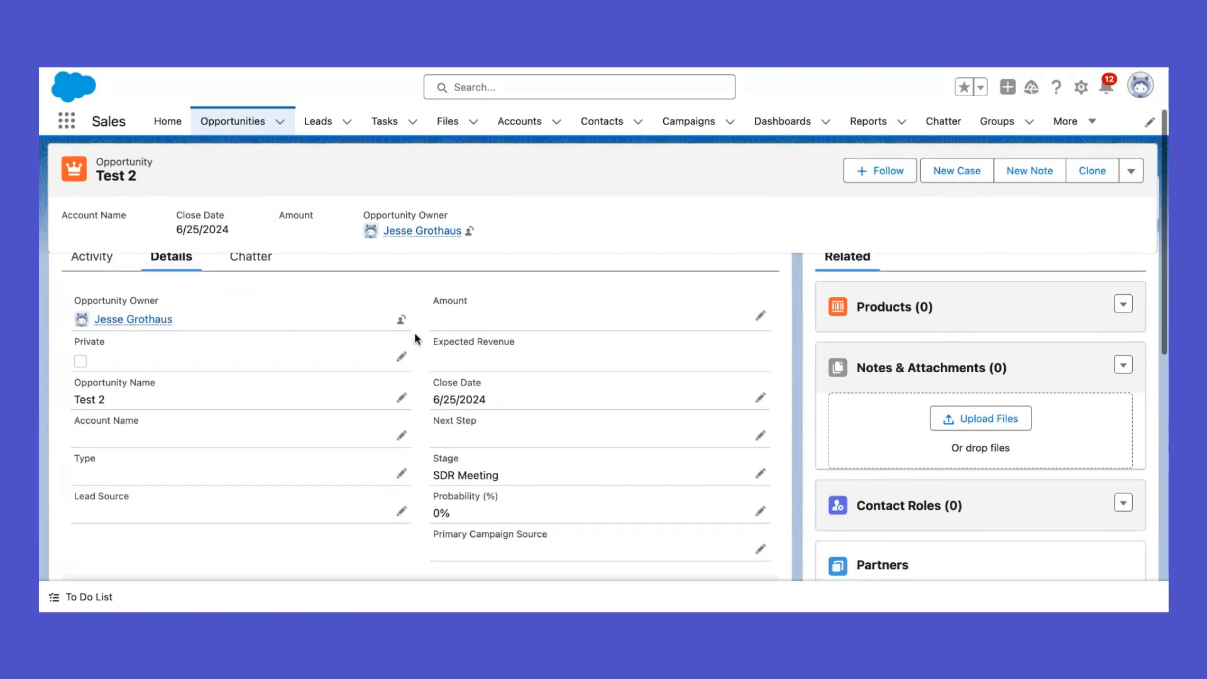
scroll(414, 339, down, 2)
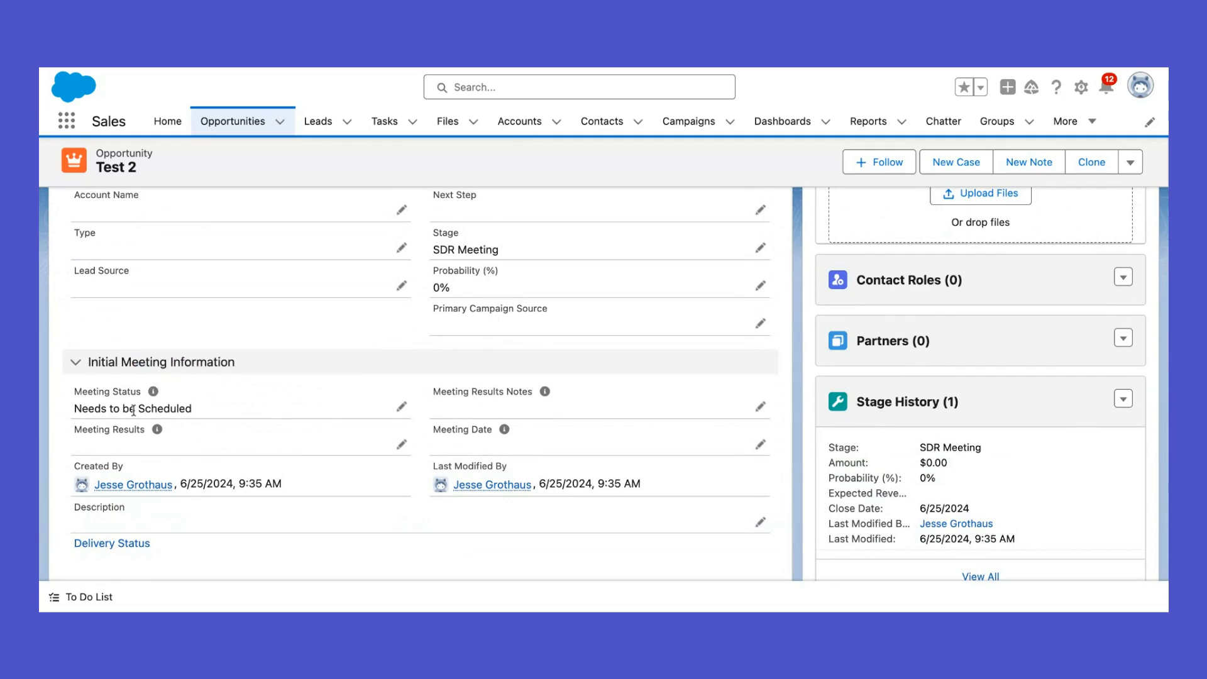
click(76, 362)
click(75, 362)
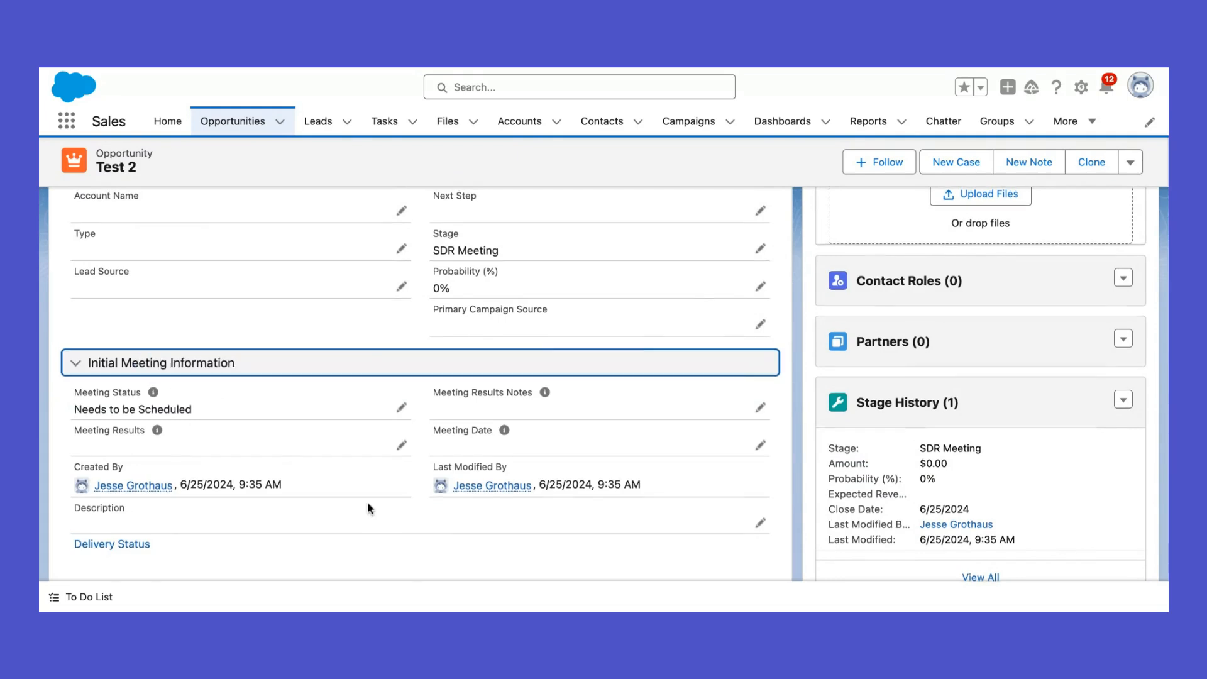
scroll(368, 503, up, 3)
scroll(368, 503, down, 2)
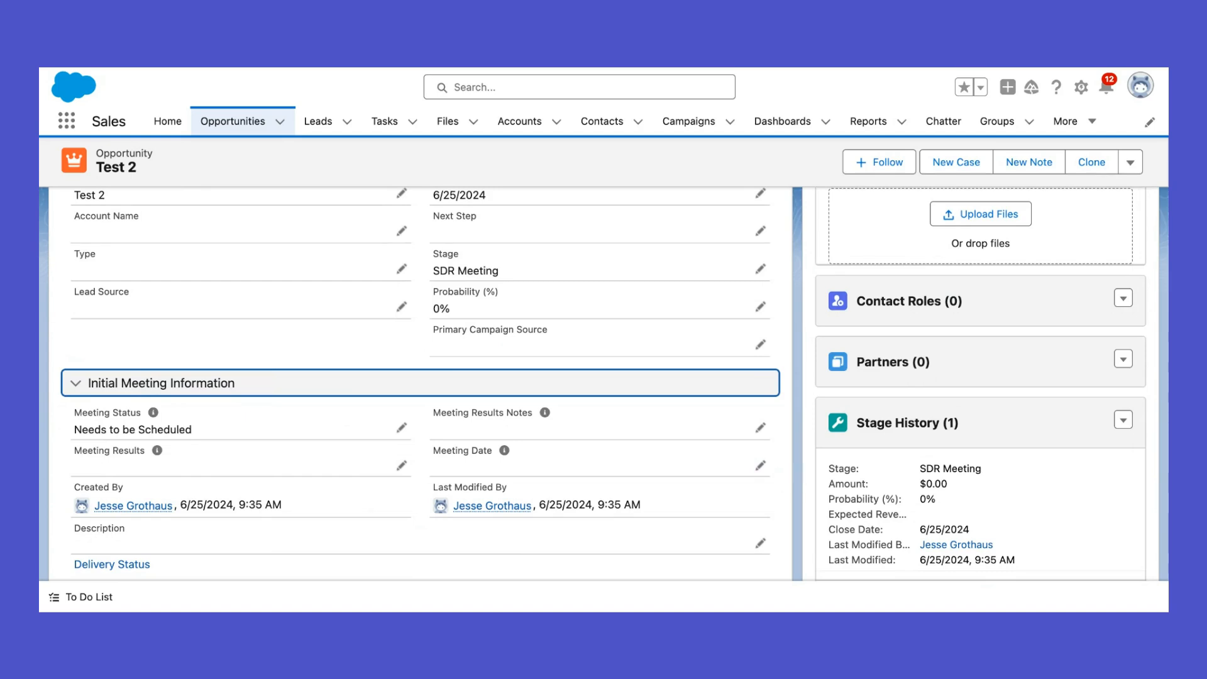
click(51, 356)
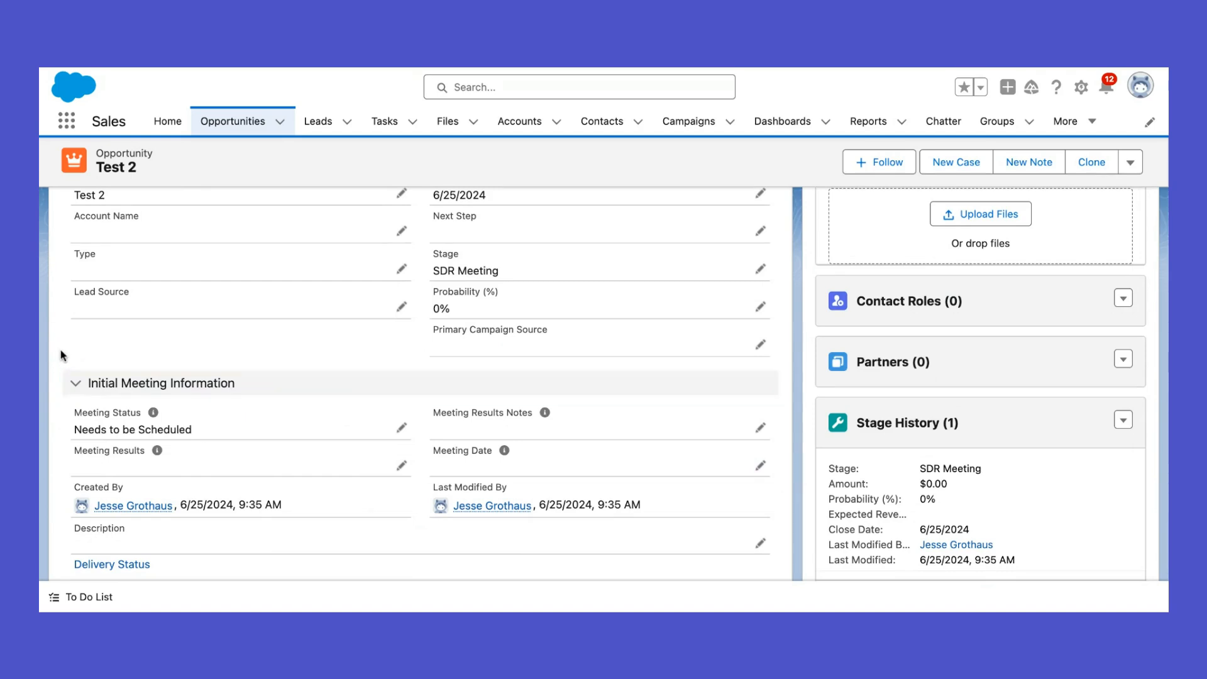
scroll(604, 383, down, 2)
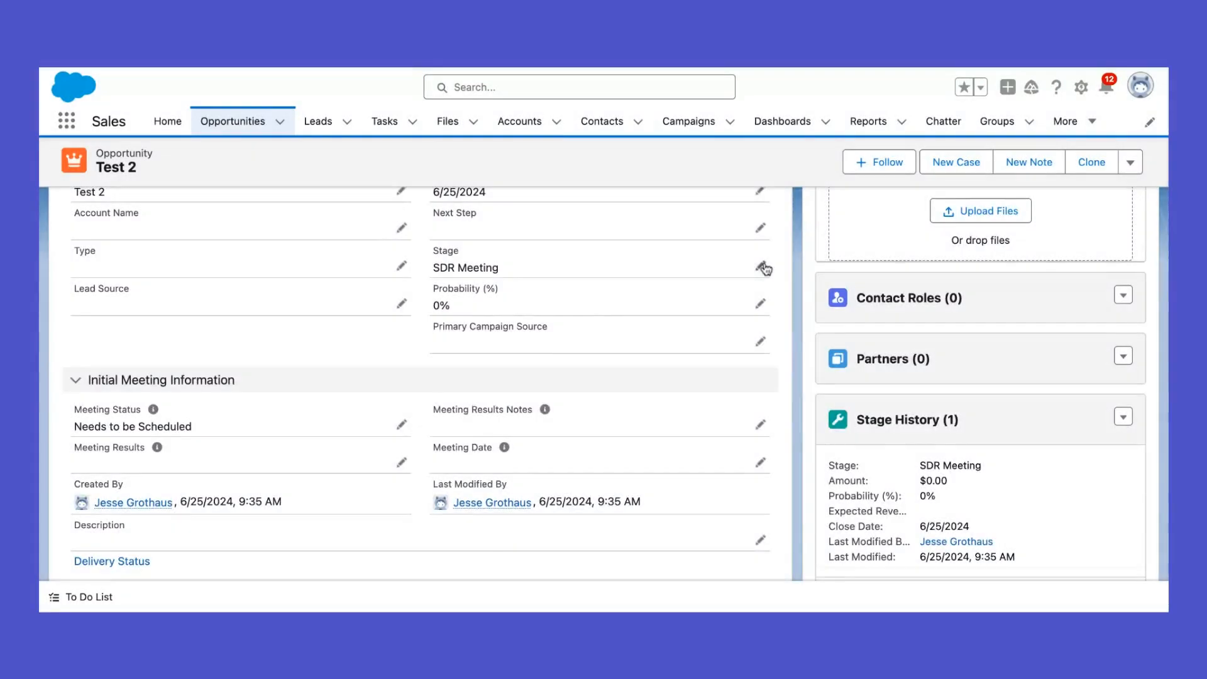
click(761, 268)
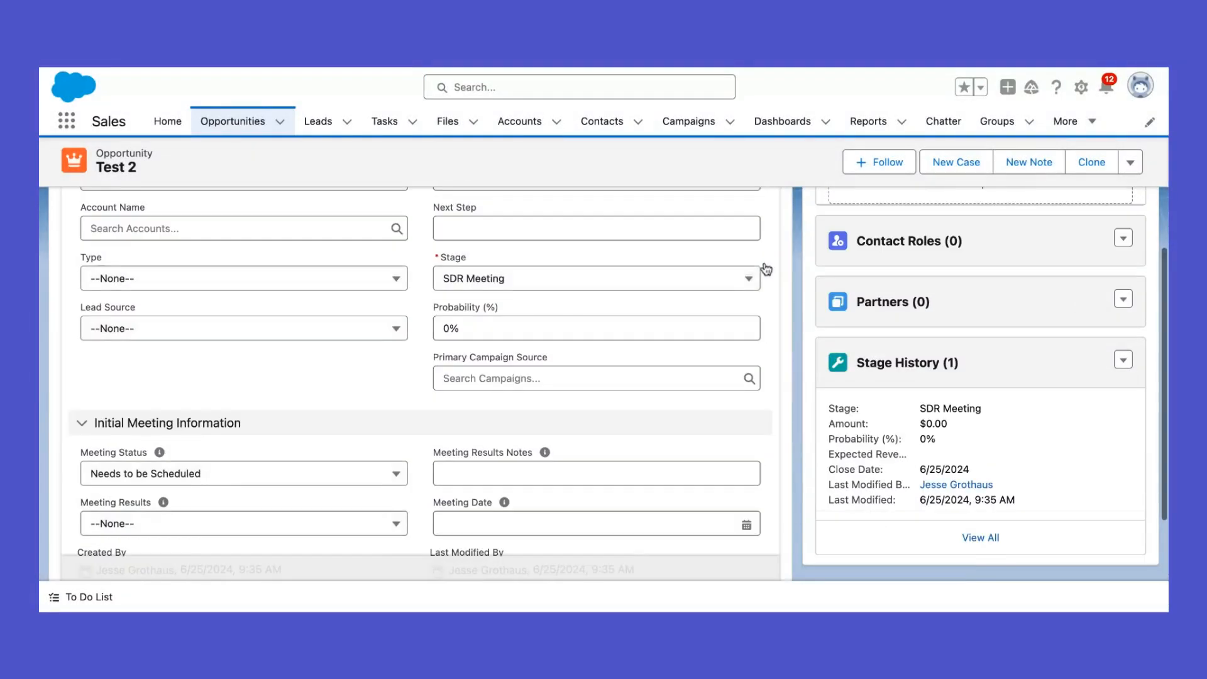
scroll(539, 244, down, 1)
click(539, 244)
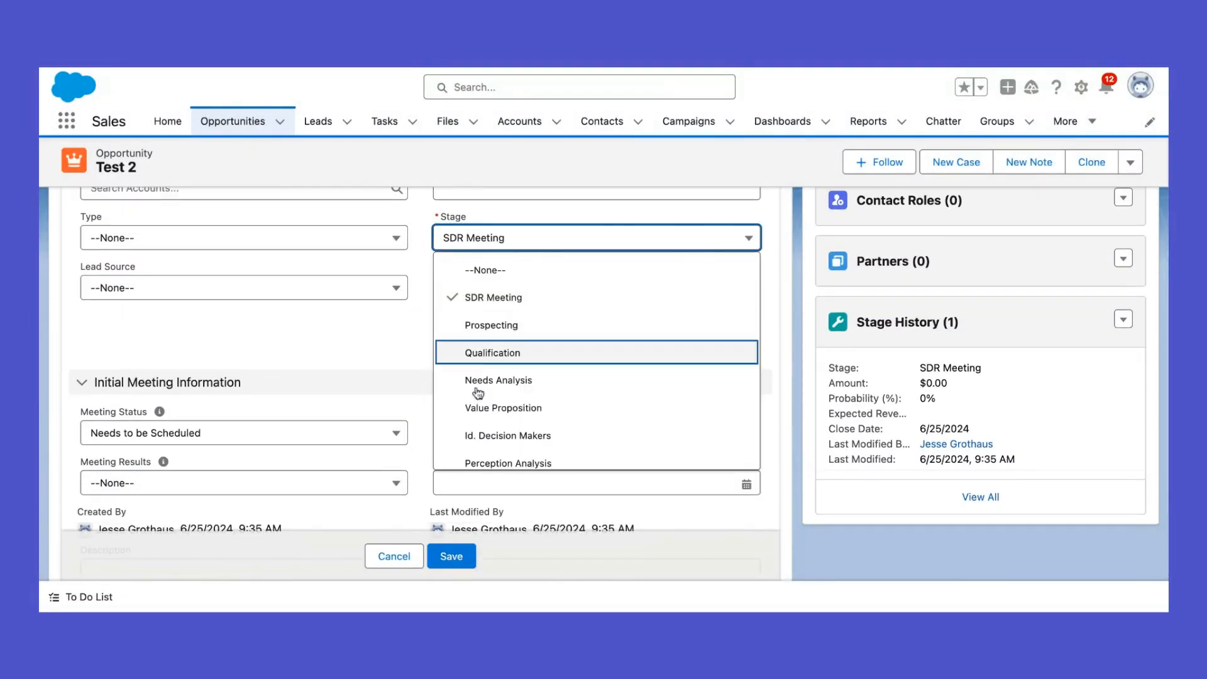
click(393, 556)
Mark the SDR Meeting stage as complete to advance Test 2 to Prospecting, and review its stage, probability and meeting fields
scroll(404, 350, up, 5)
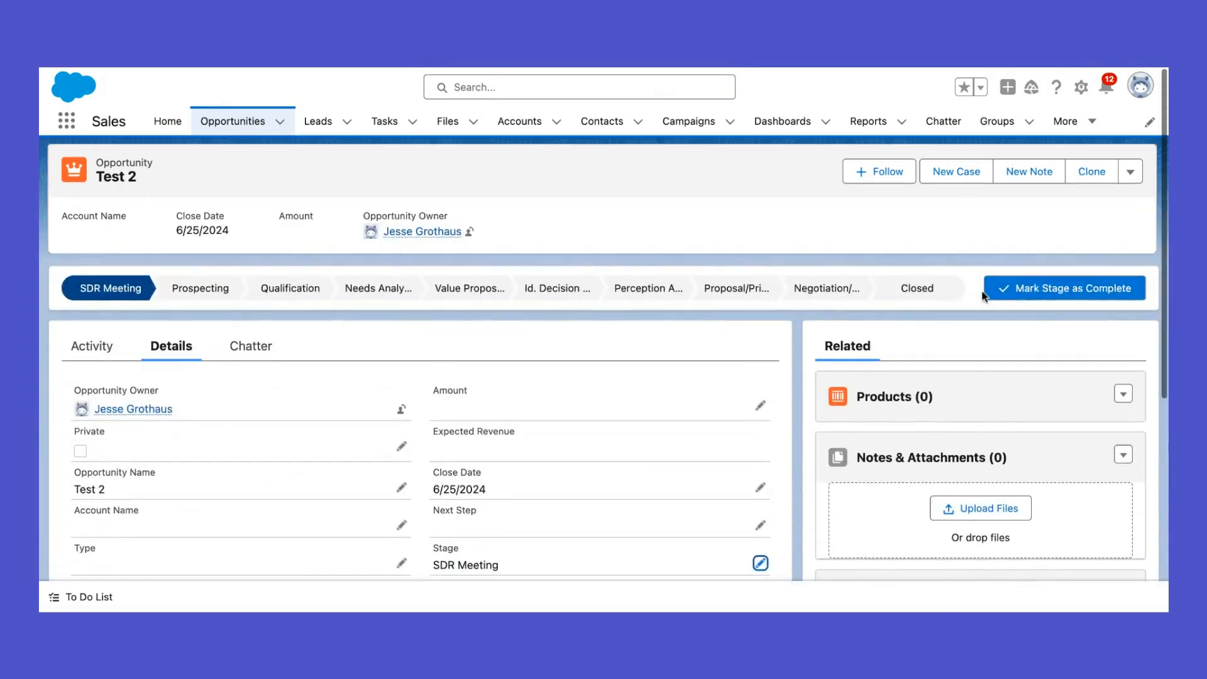
click(1024, 289)
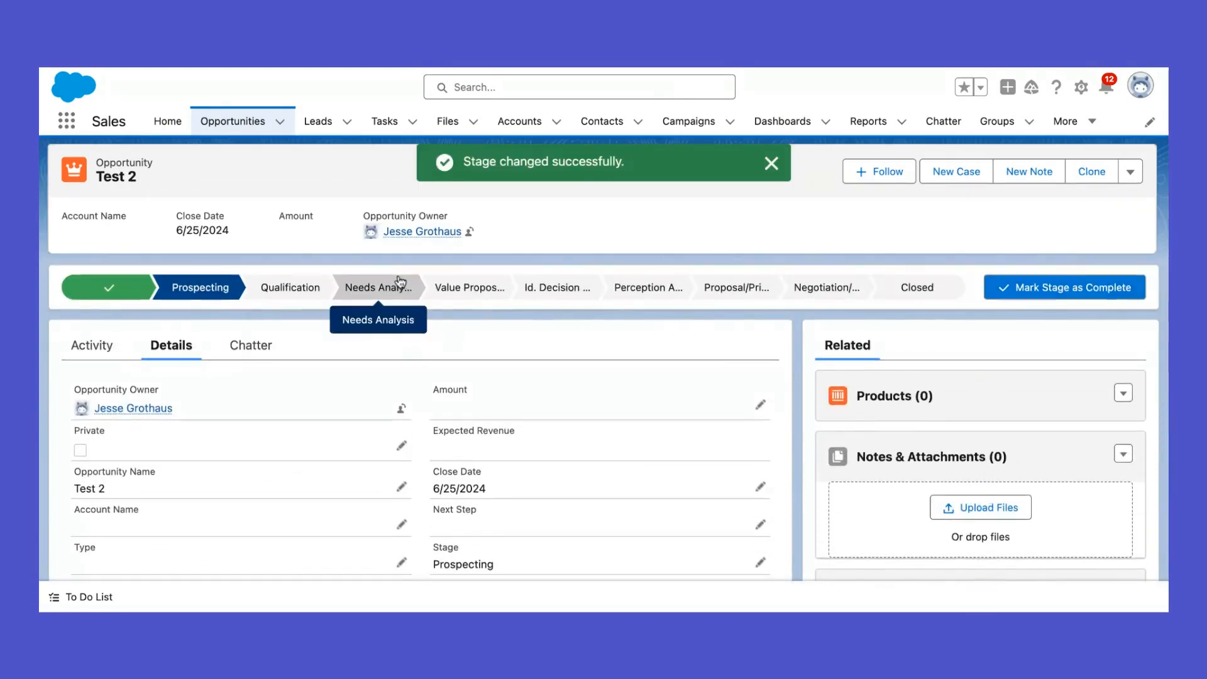
scroll(398, 280, down, 2)
scroll(400, 282, down, 1)
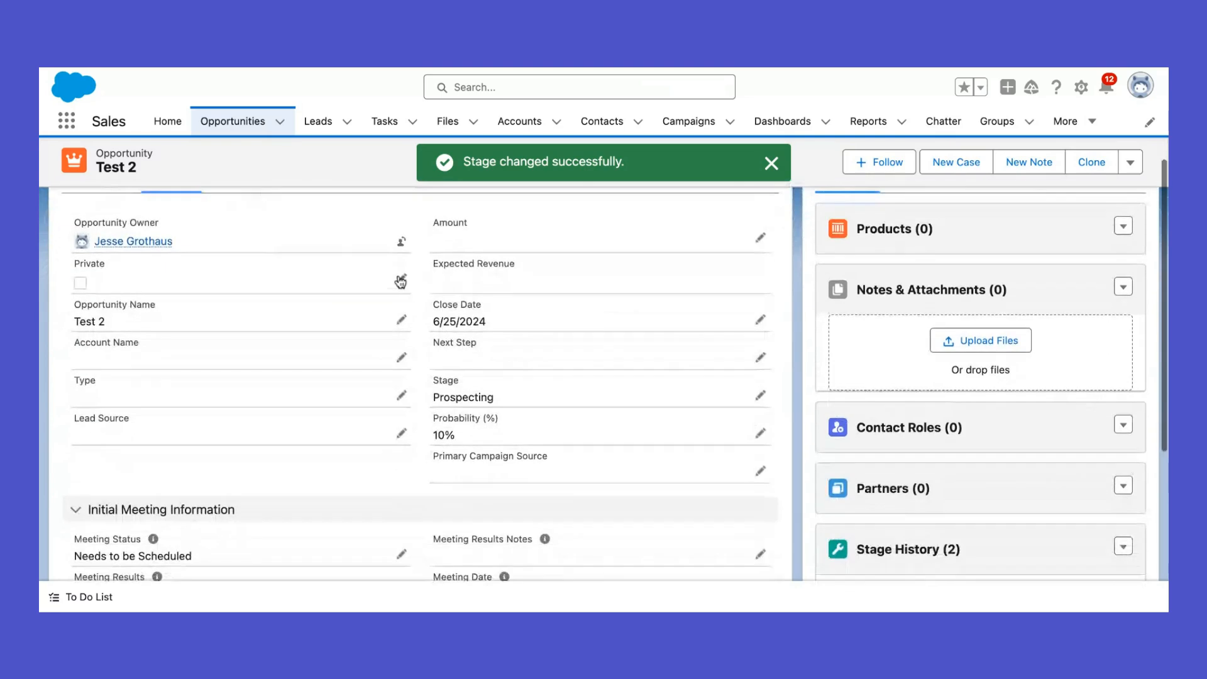
scroll(421, 325, down, 1)
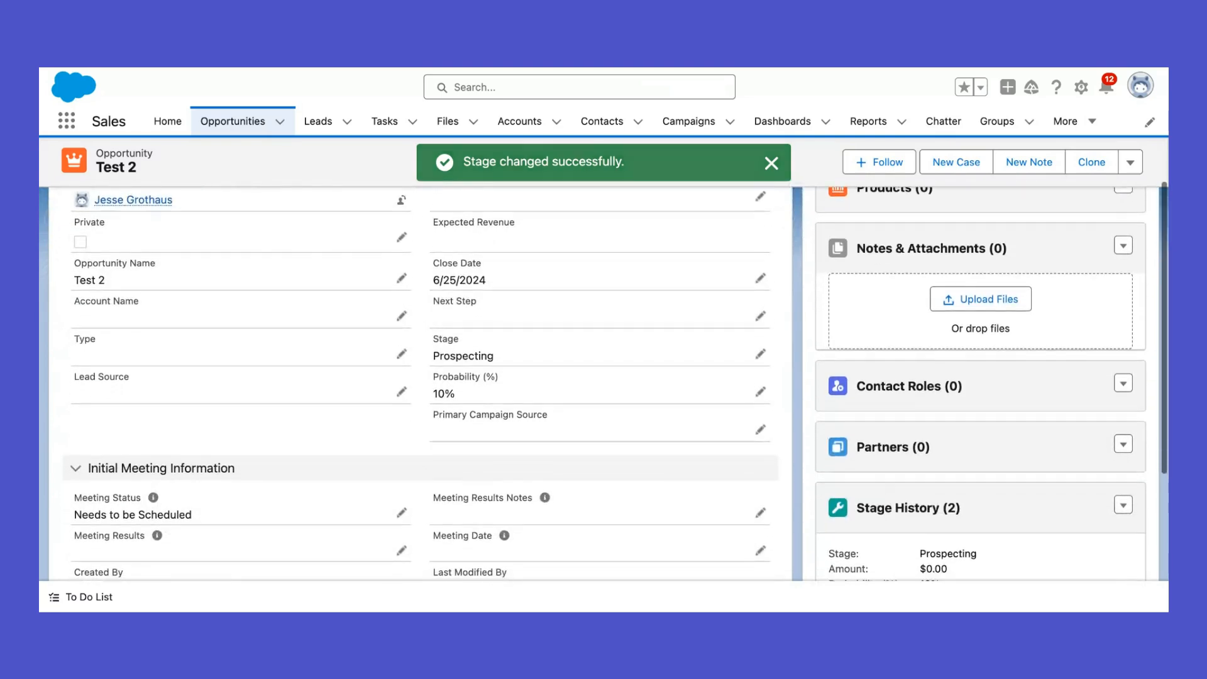
scroll(436, 336, down, 1)
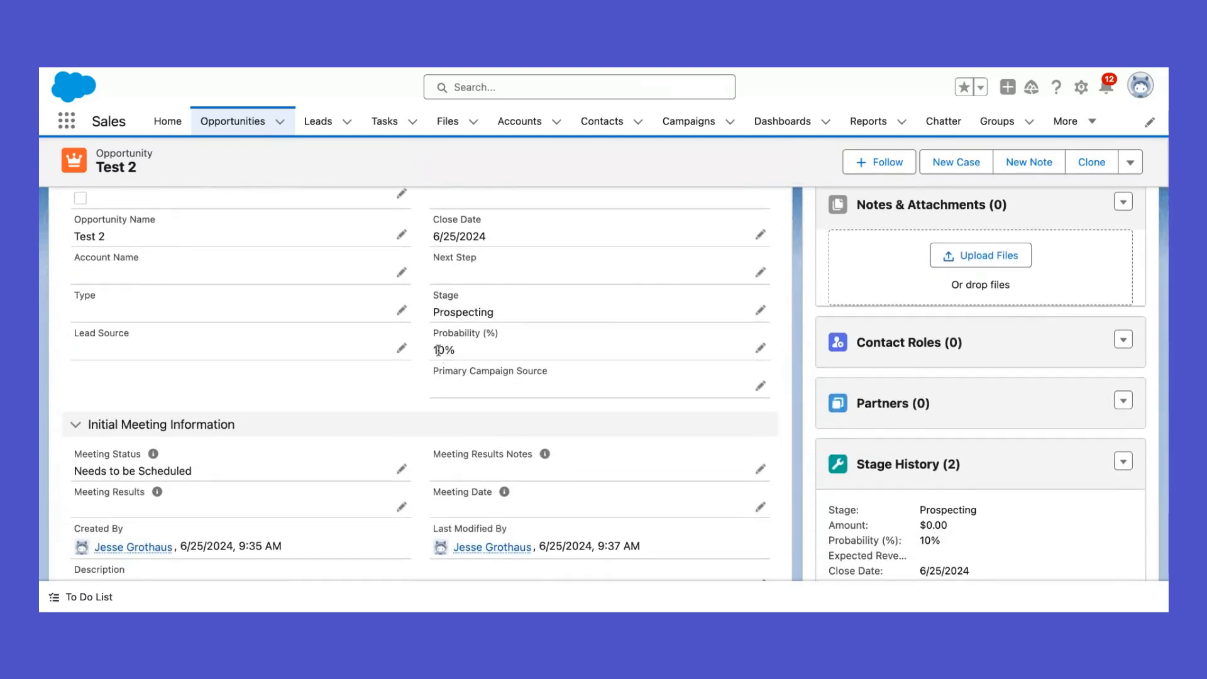
scroll(398, 345, down, 2)
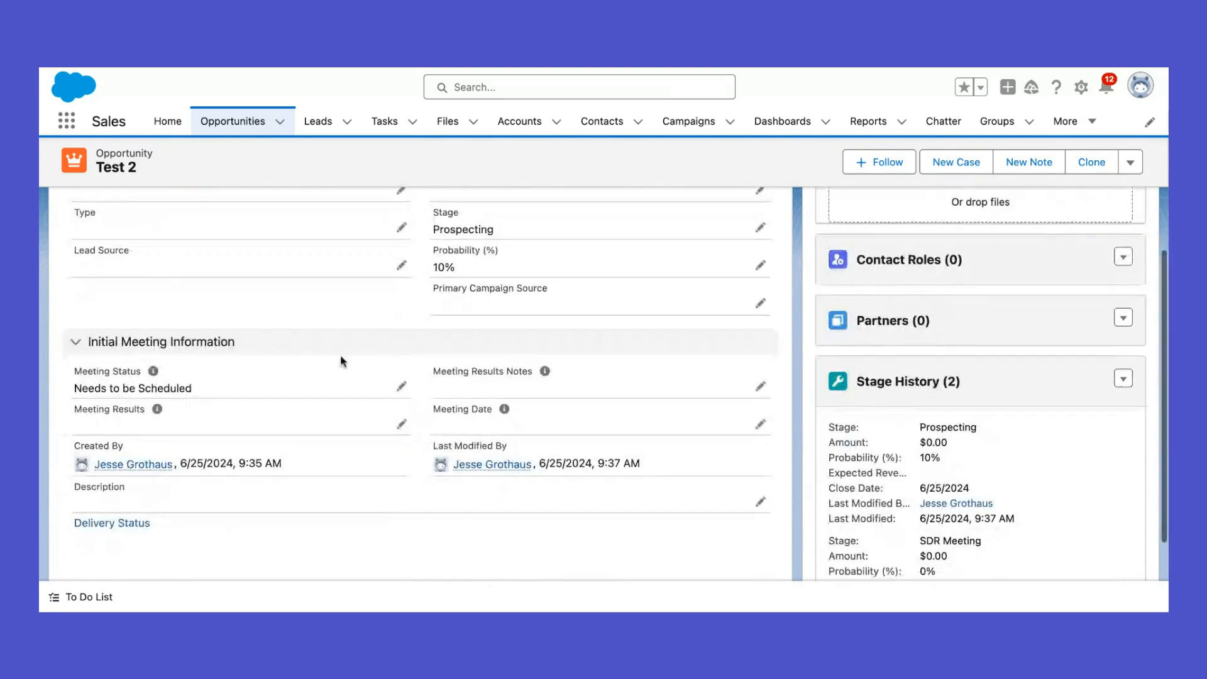
On the Test 2 opportunity, set Meeting Status to Completed and Meeting Results to Completed - Converting
click(402, 387)
click(308, 408)
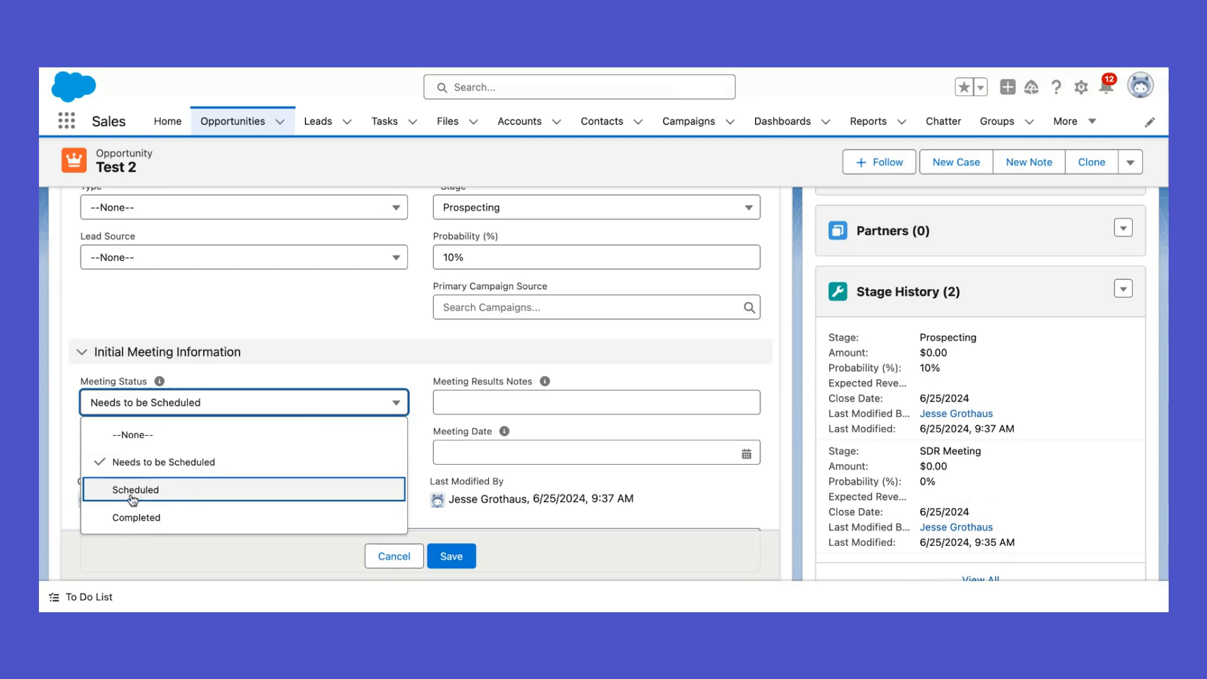
click(154, 517)
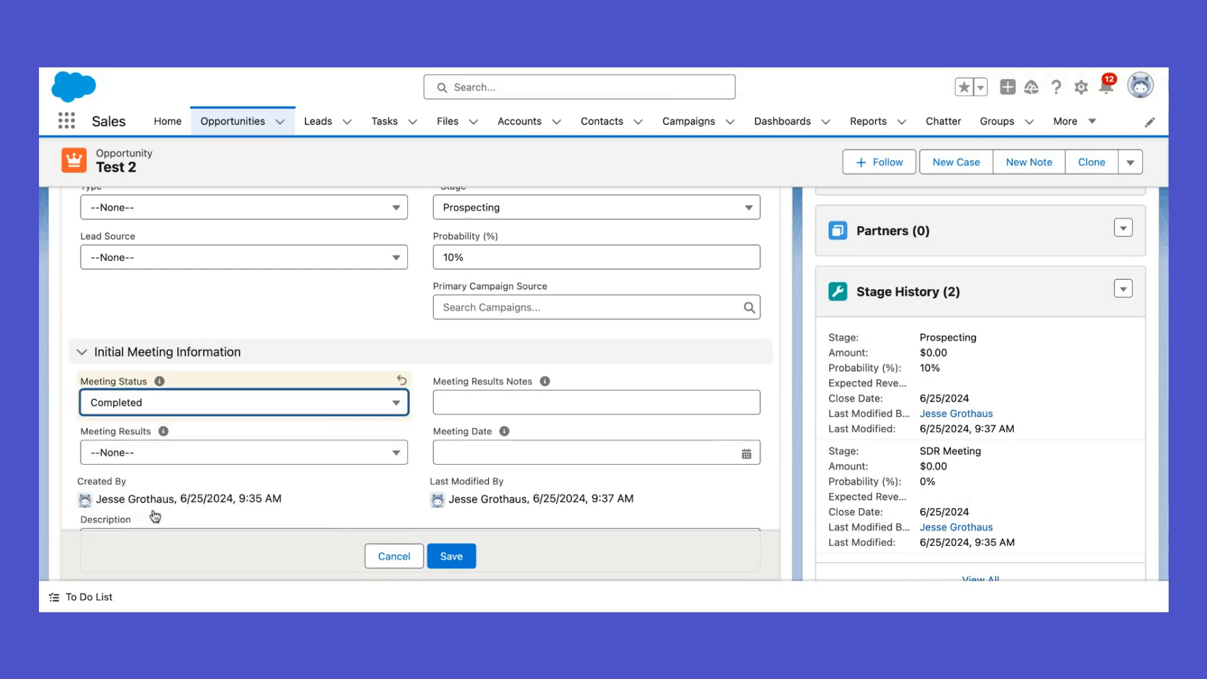
scroll(313, 347, down, 1)
click(151, 405)
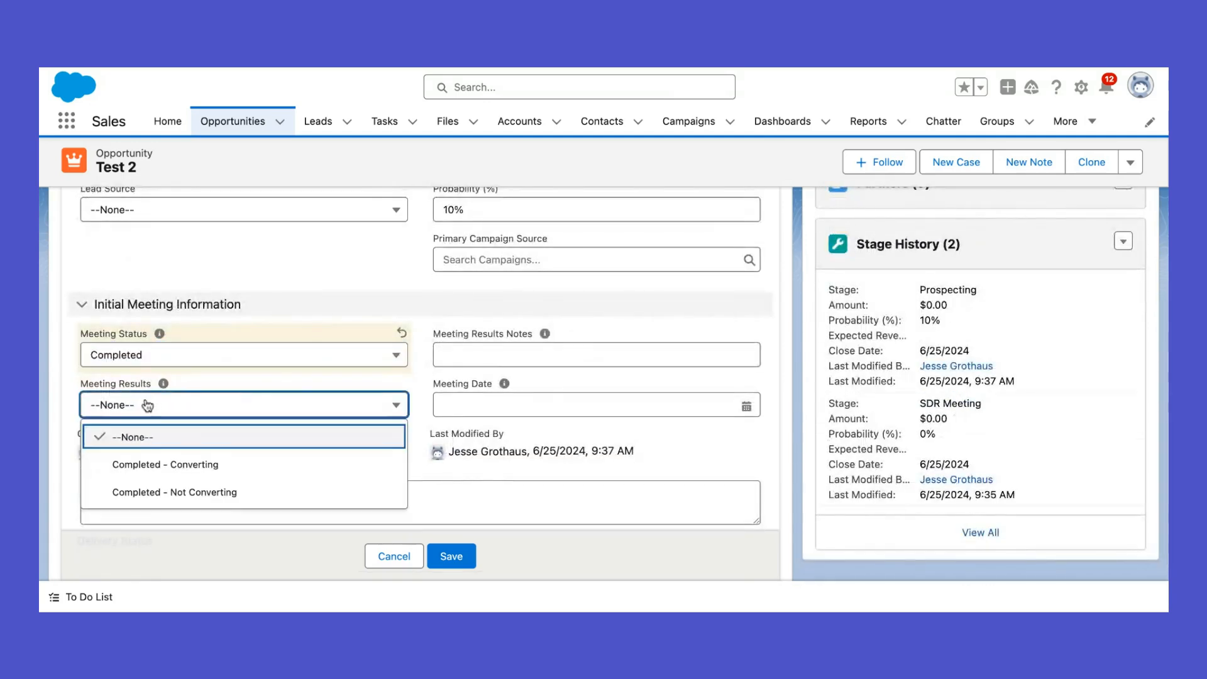
click(159, 465)
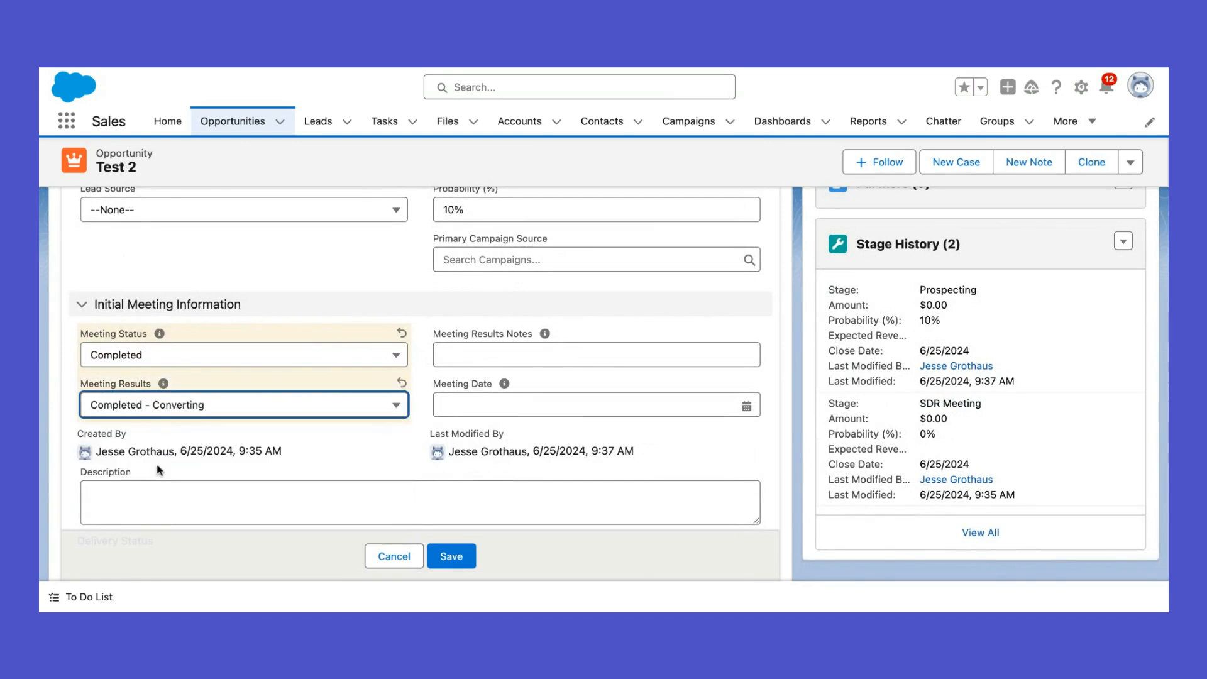
Enter "great meeting, wants to learn more about X" as Meeting Results Notes, set Meeting Date to 6/25/2024, and save the opportunity
click(464, 353)
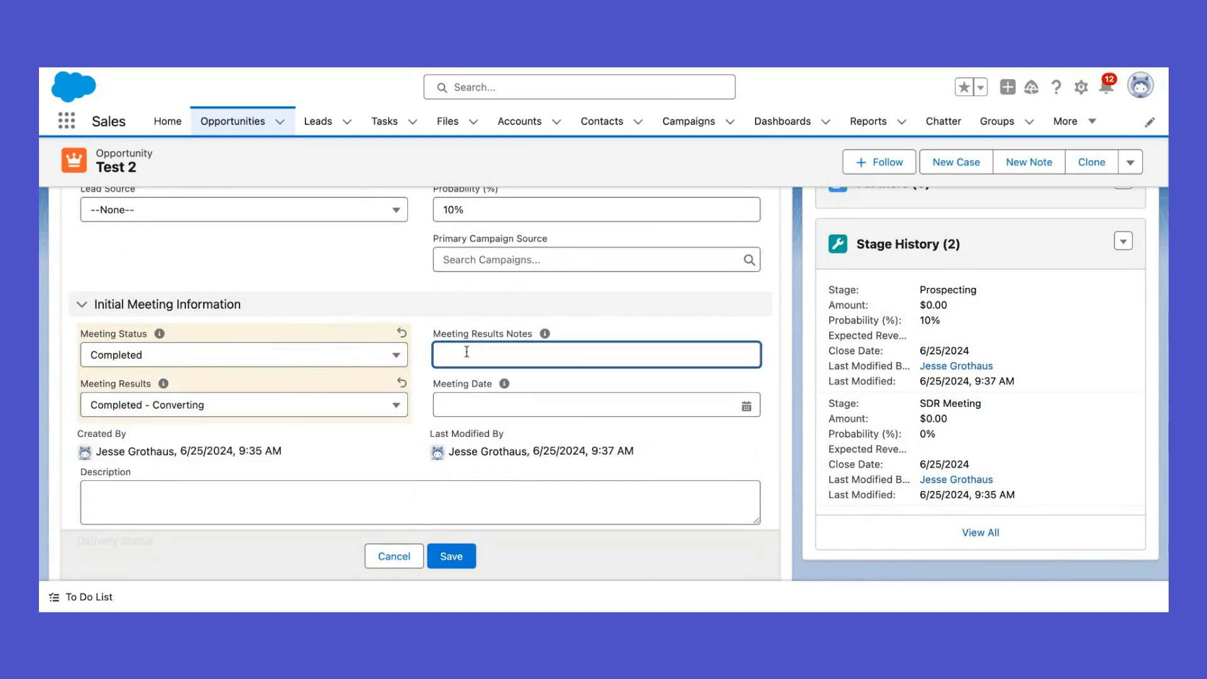
text(great meeting, wan)
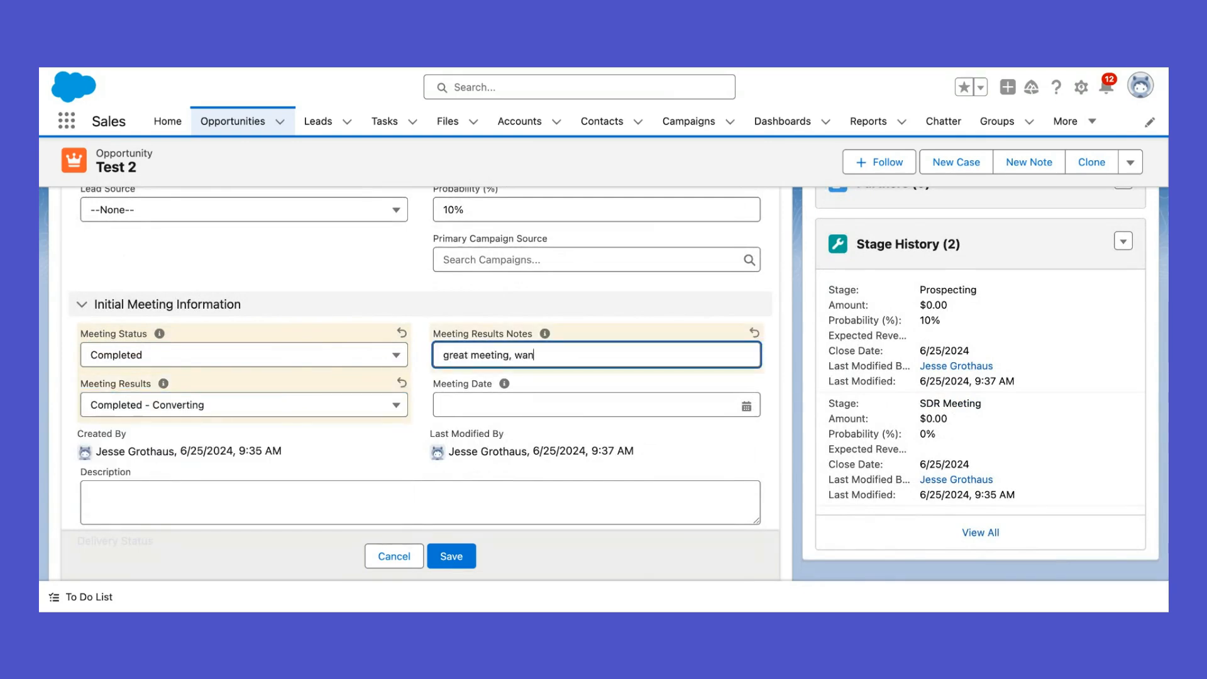
text(ts to learn more about X)
click(403, 301)
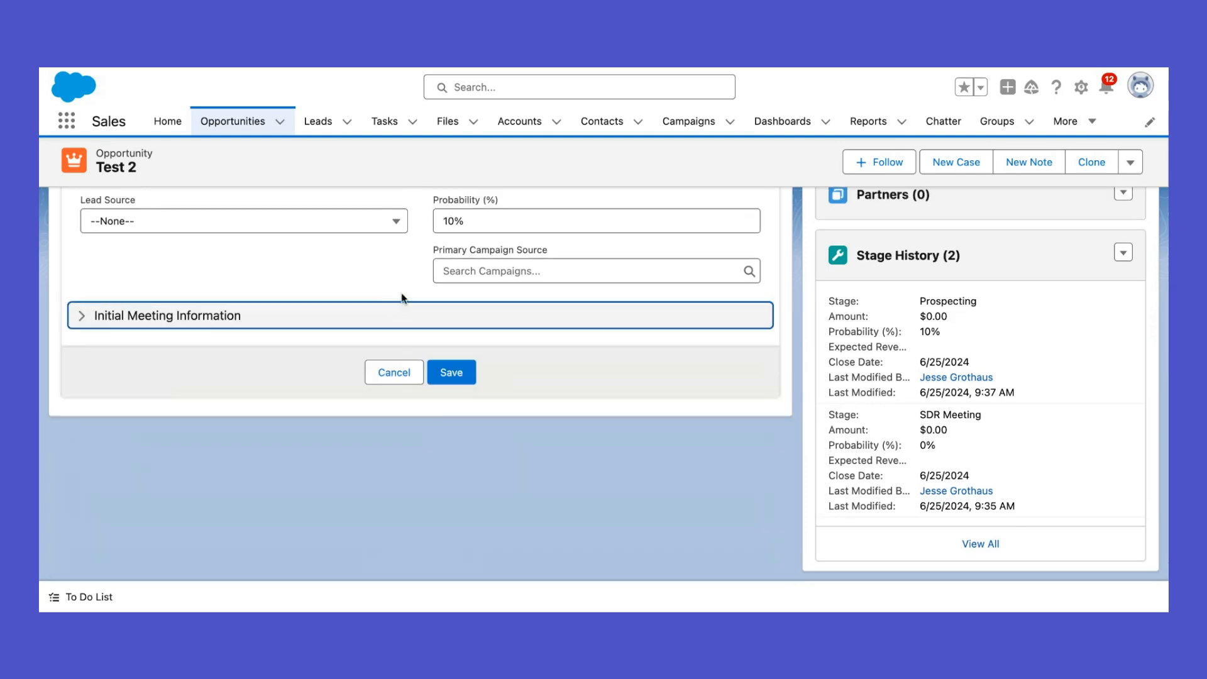
click(398, 313)
click(516, 405)
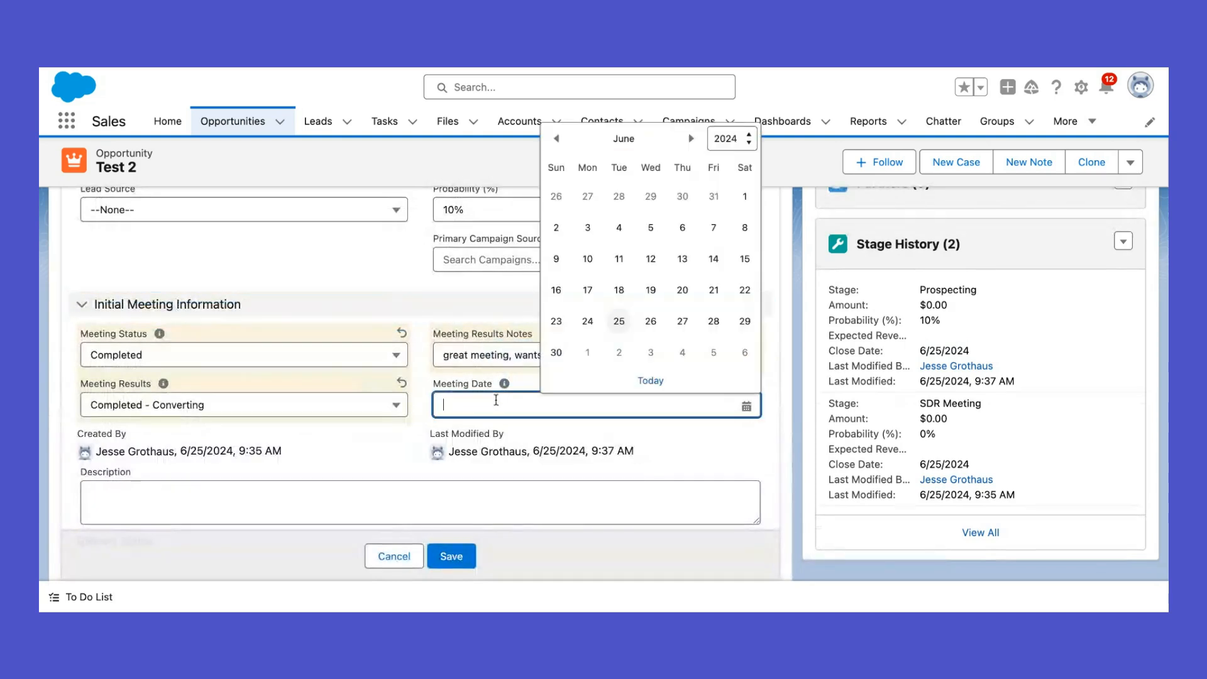
click(619, 322)
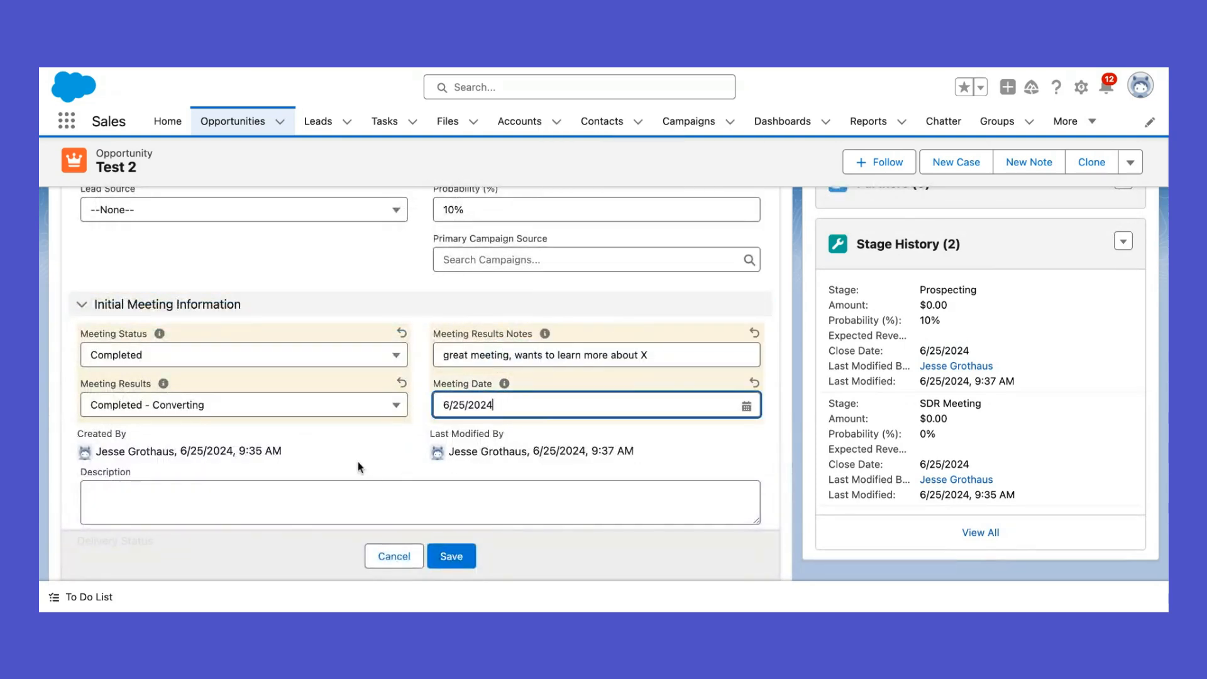
click(452, 557)
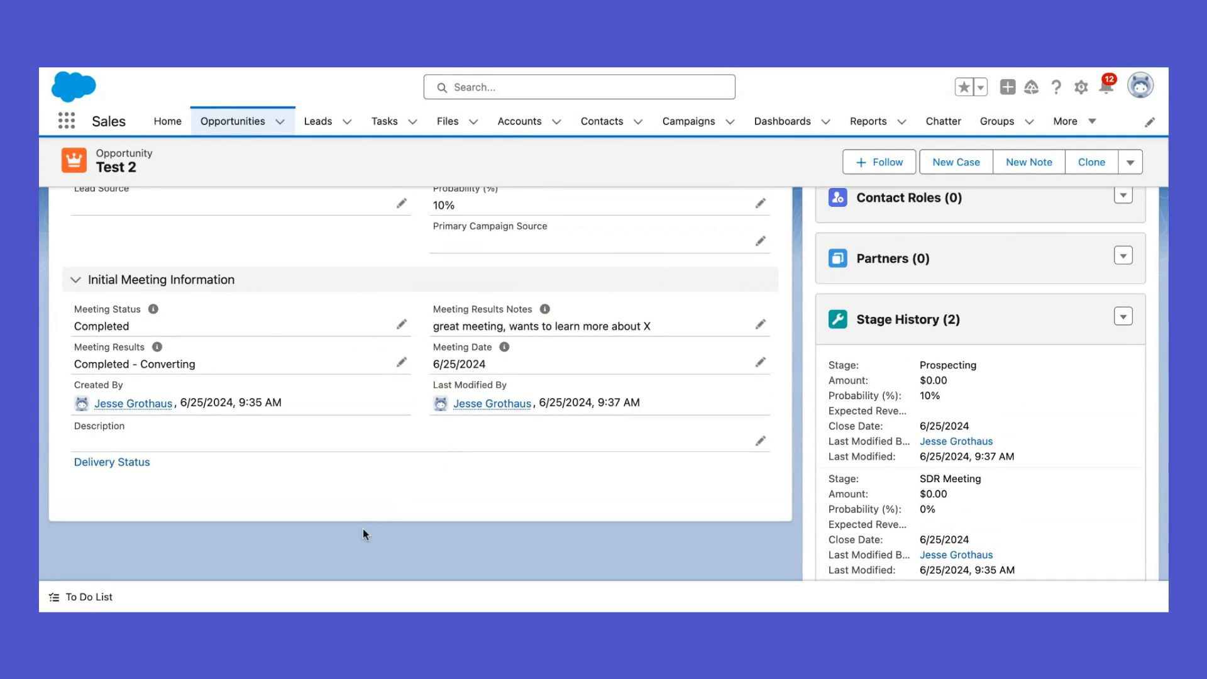
Start a new report based on the standard Opportunities report type
click(869, 126)
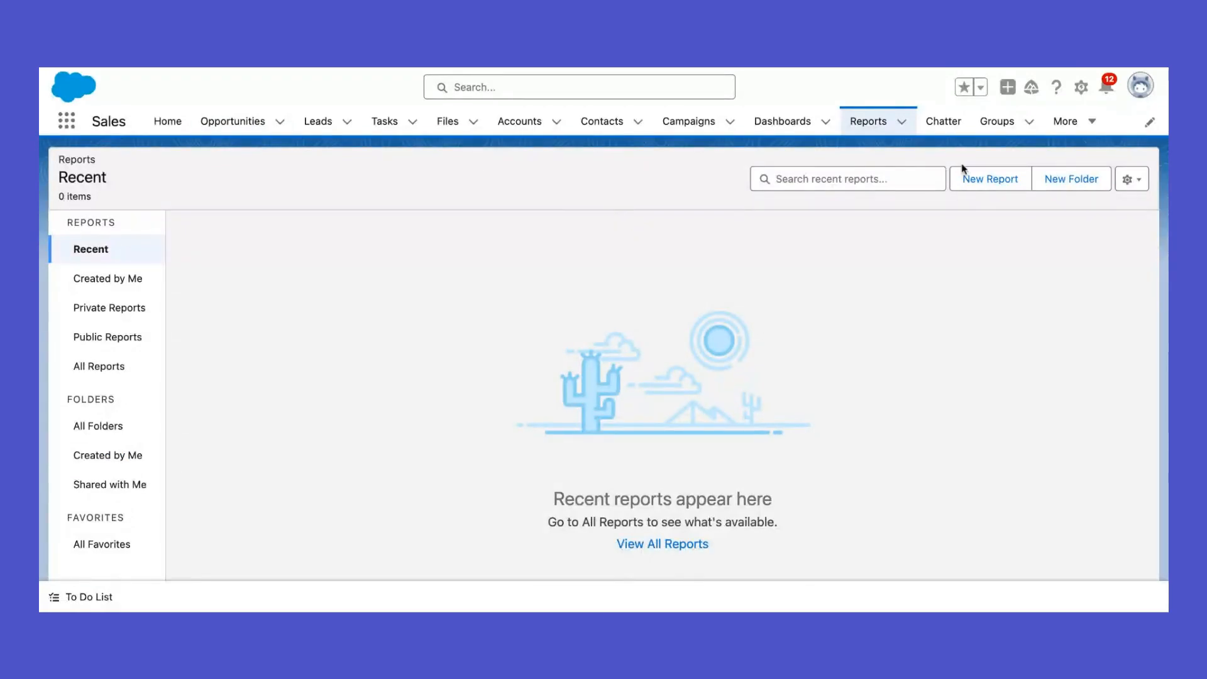
click(990, 183)
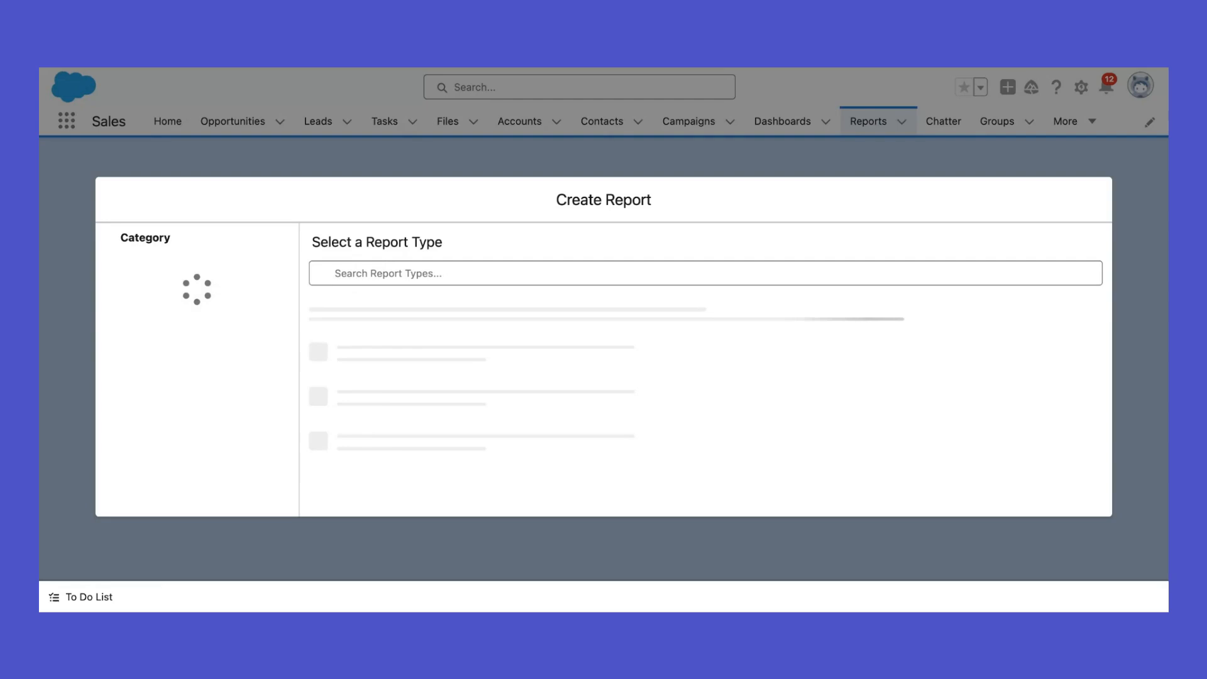
click(362, 279)
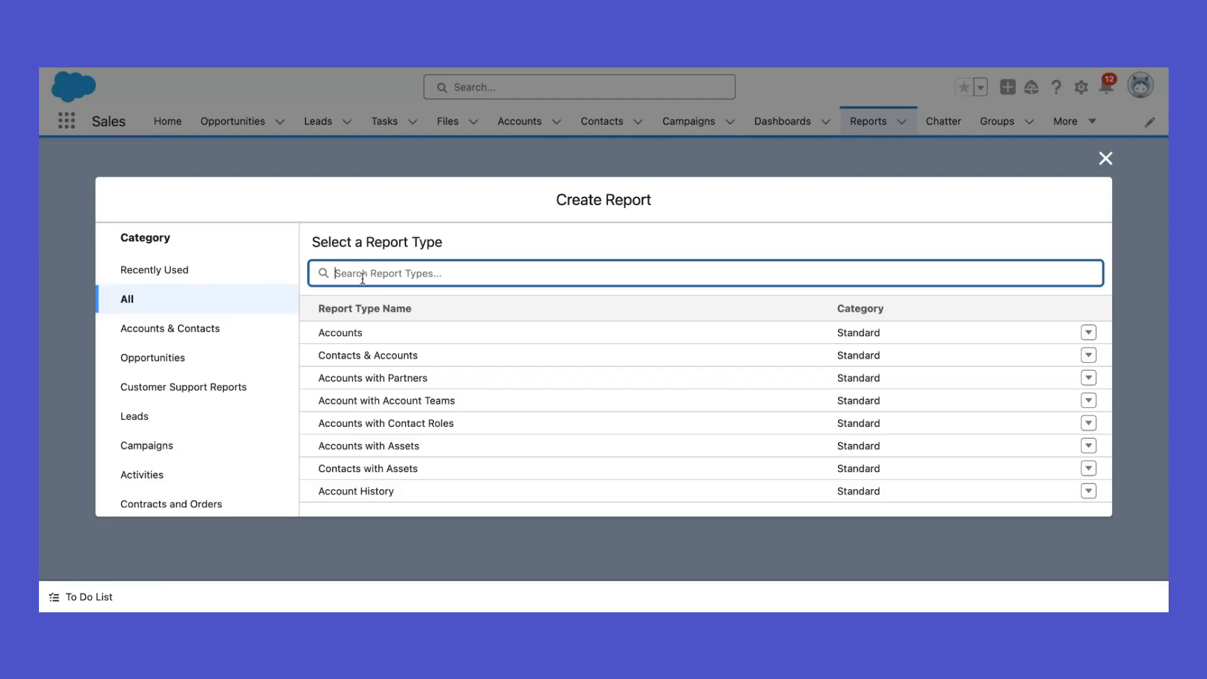
text(opp)
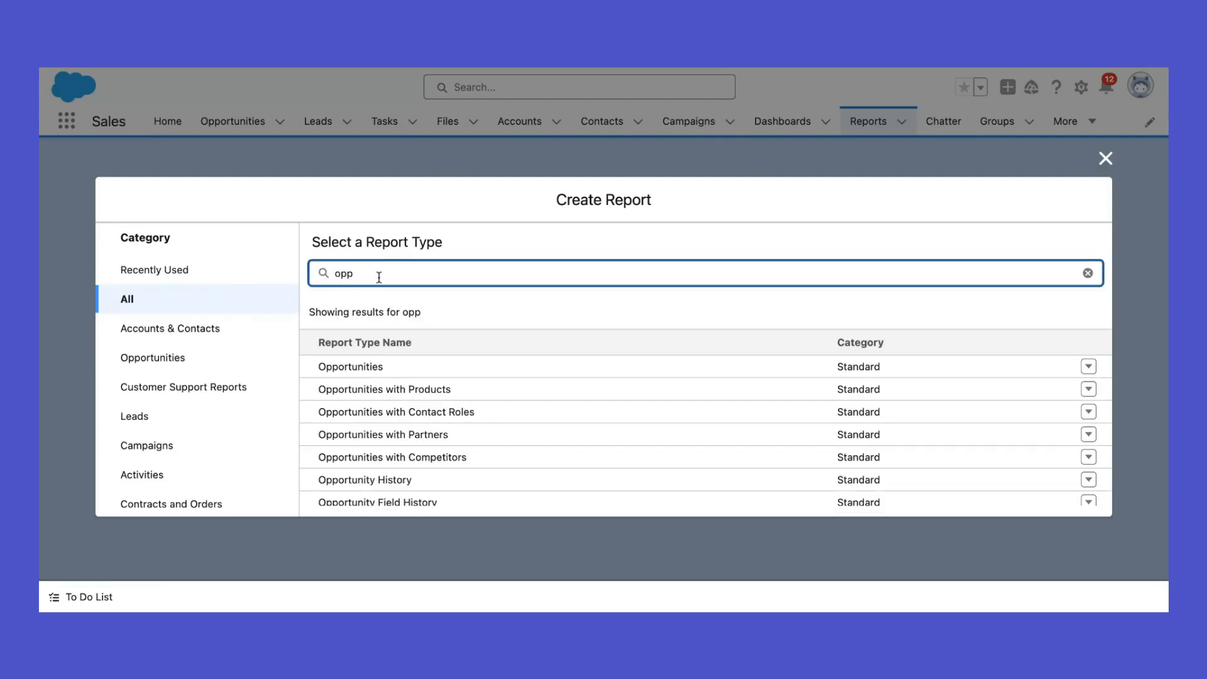
click(363, 368)
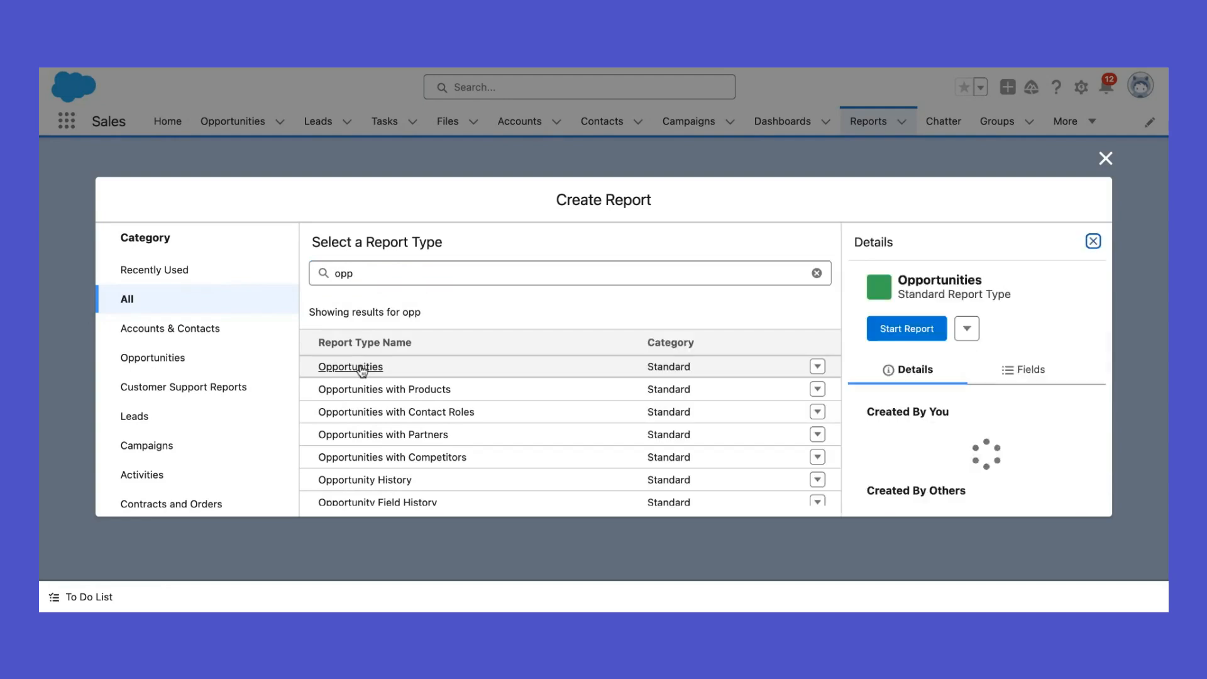
click(913, 331)
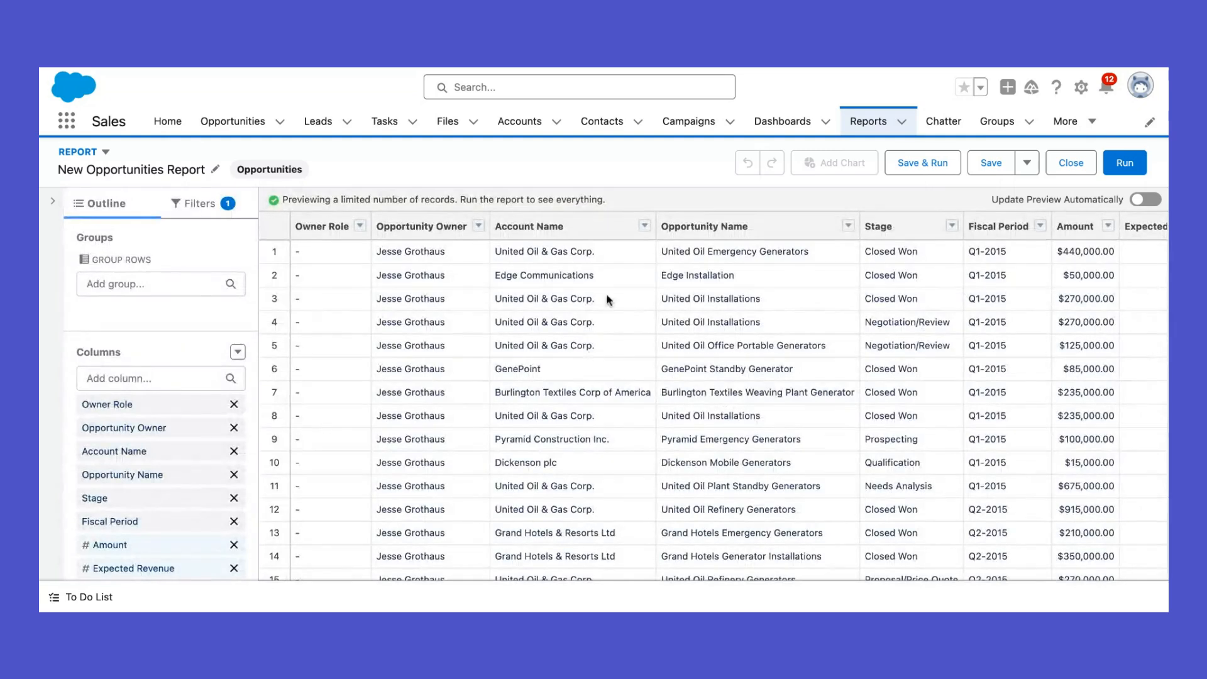
Add the Meeting Date and Meeting Results custom fields as columns in the opportunities report
scroll(474, 296, right, 3)
scroll(478, 301, right, 3)
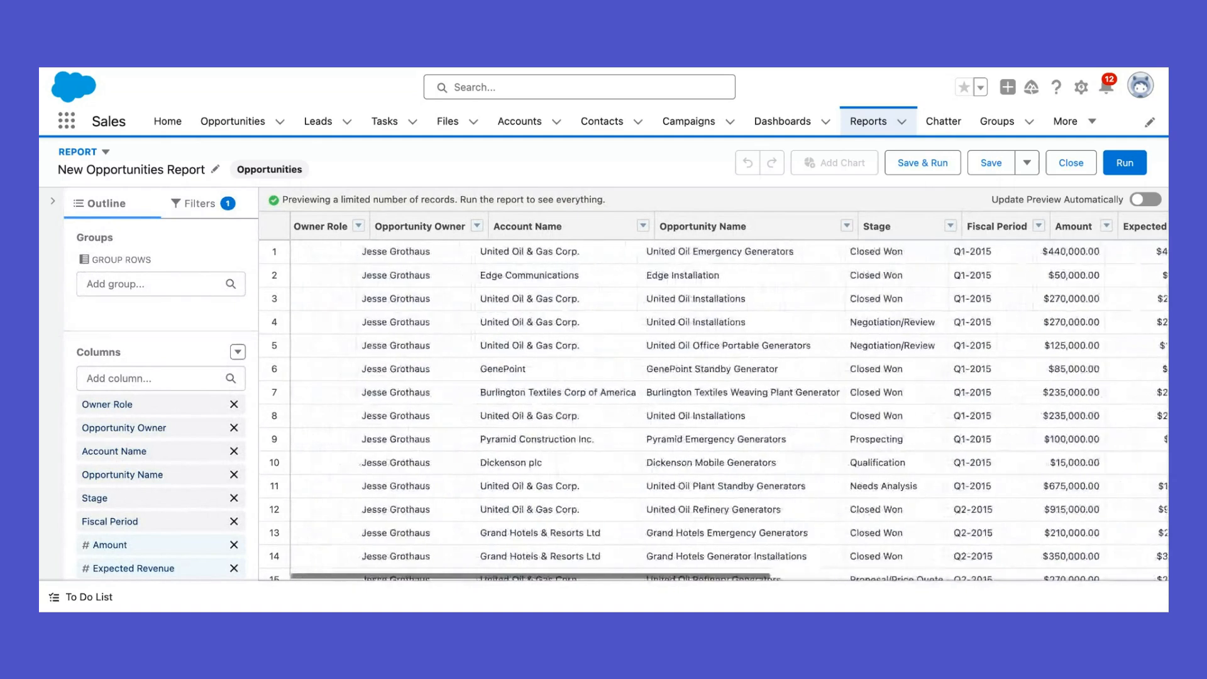
click(115, 375)
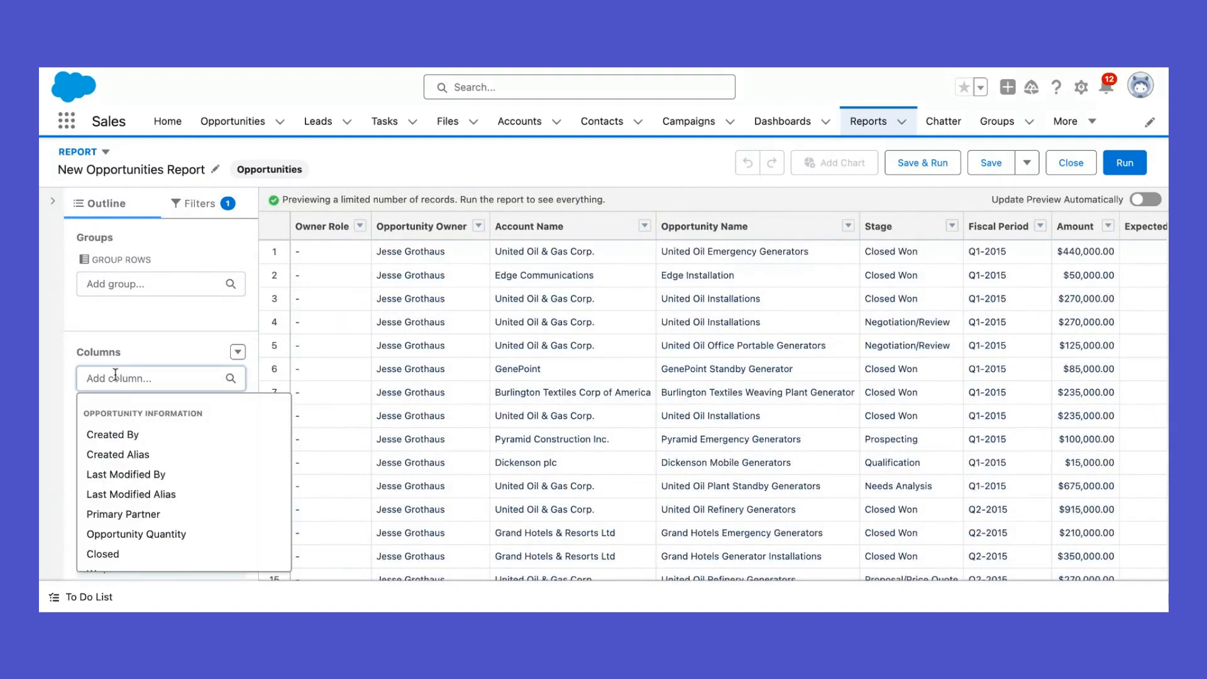
text(mee)
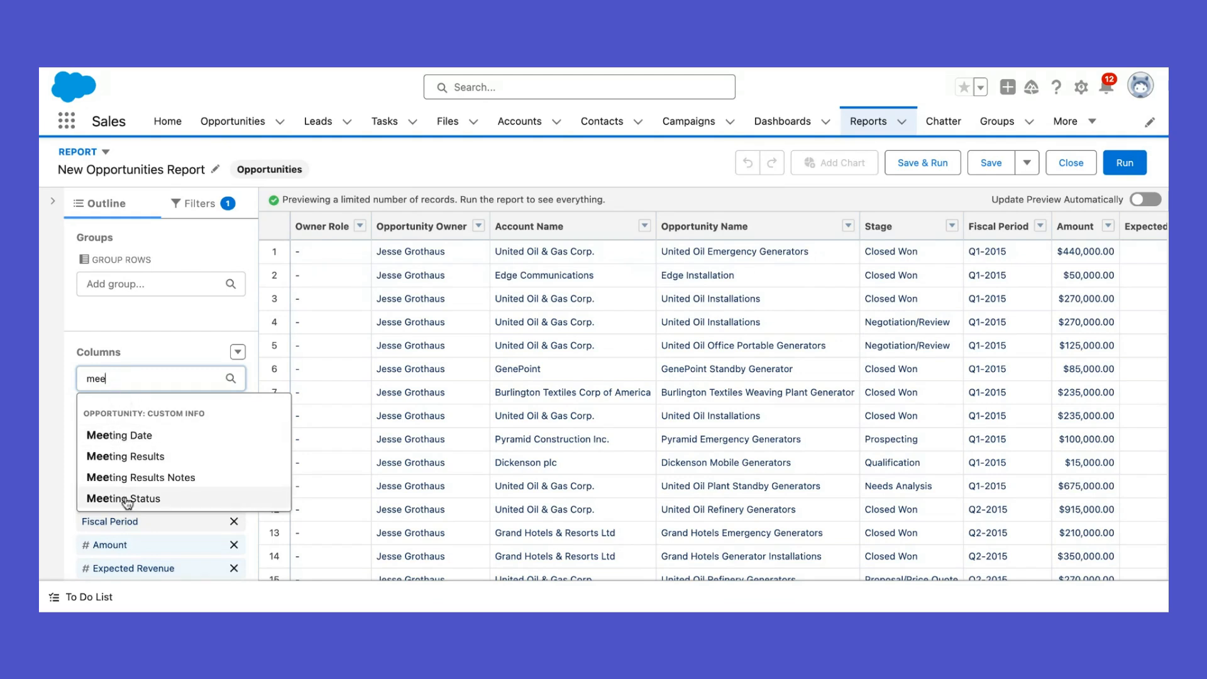
click(147, 438)
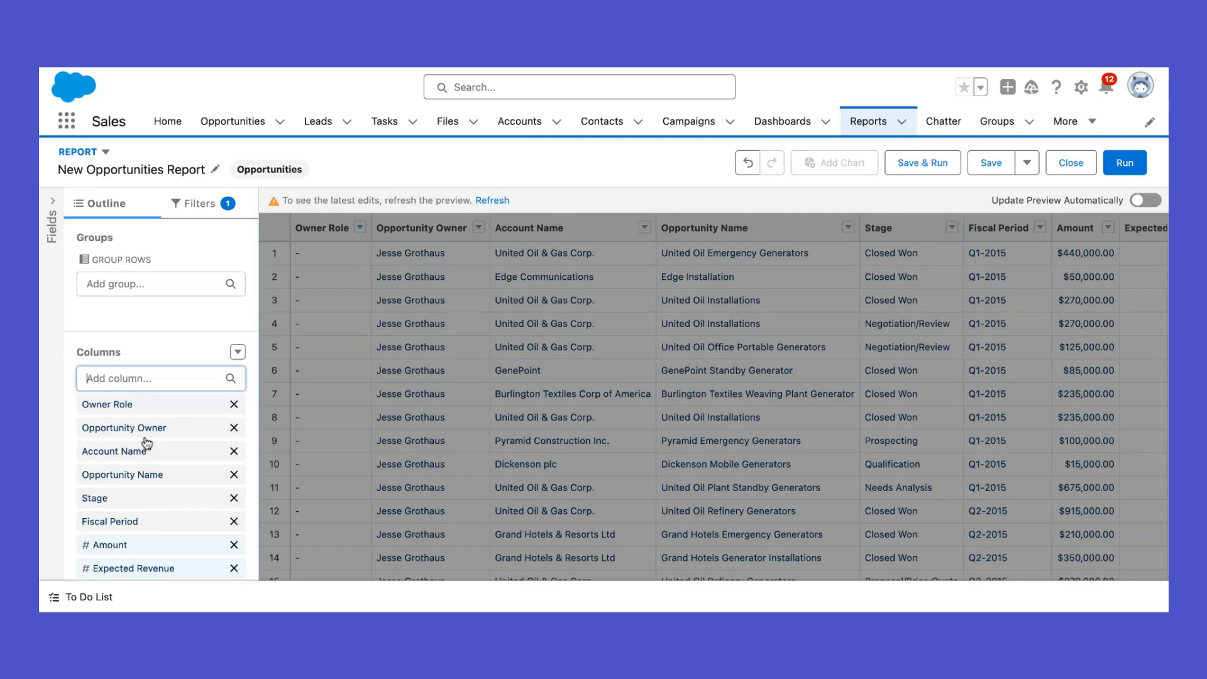
click(146, 378)
text(mee)
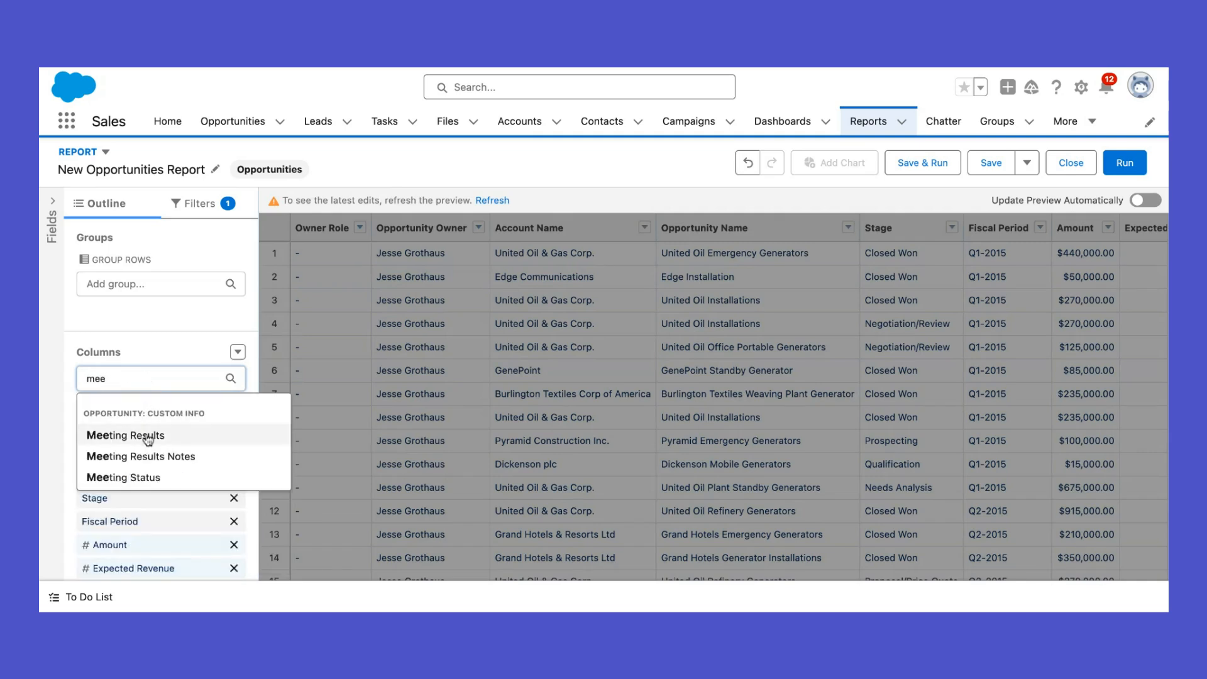
click(147, 438)
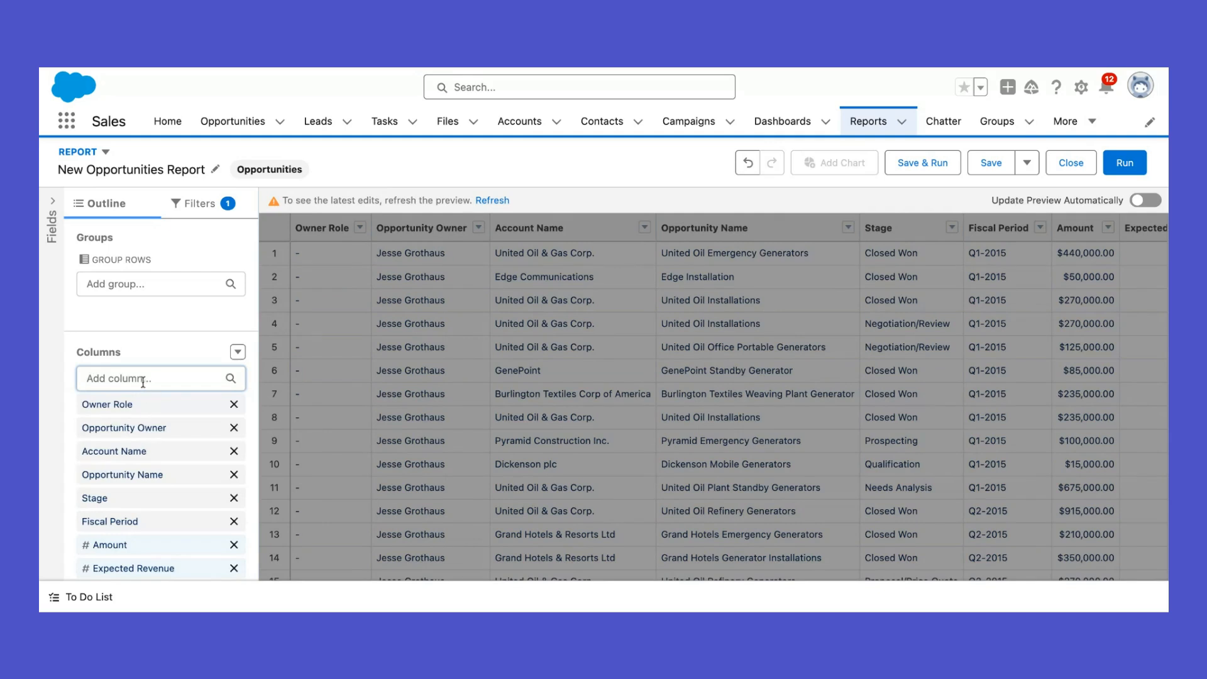
Add Meeting Results Notes and Meeting Status as further columns in the report
text(mee)
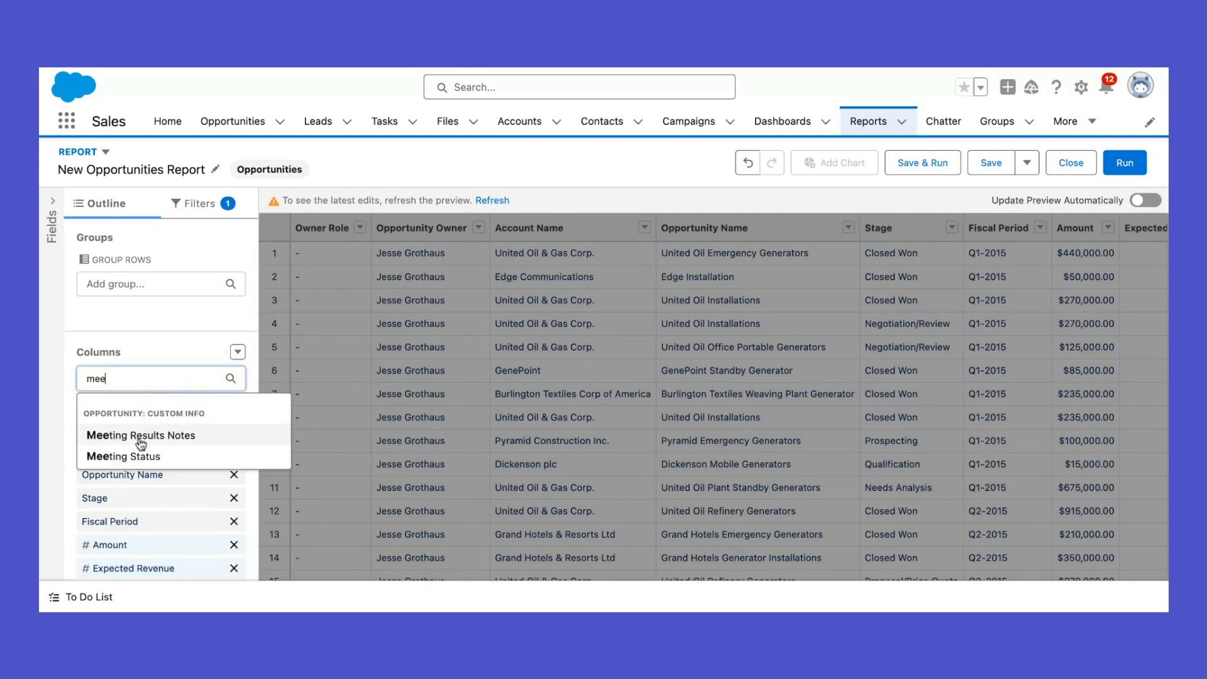
click(141, 444)
click(150, 378)
text(me)
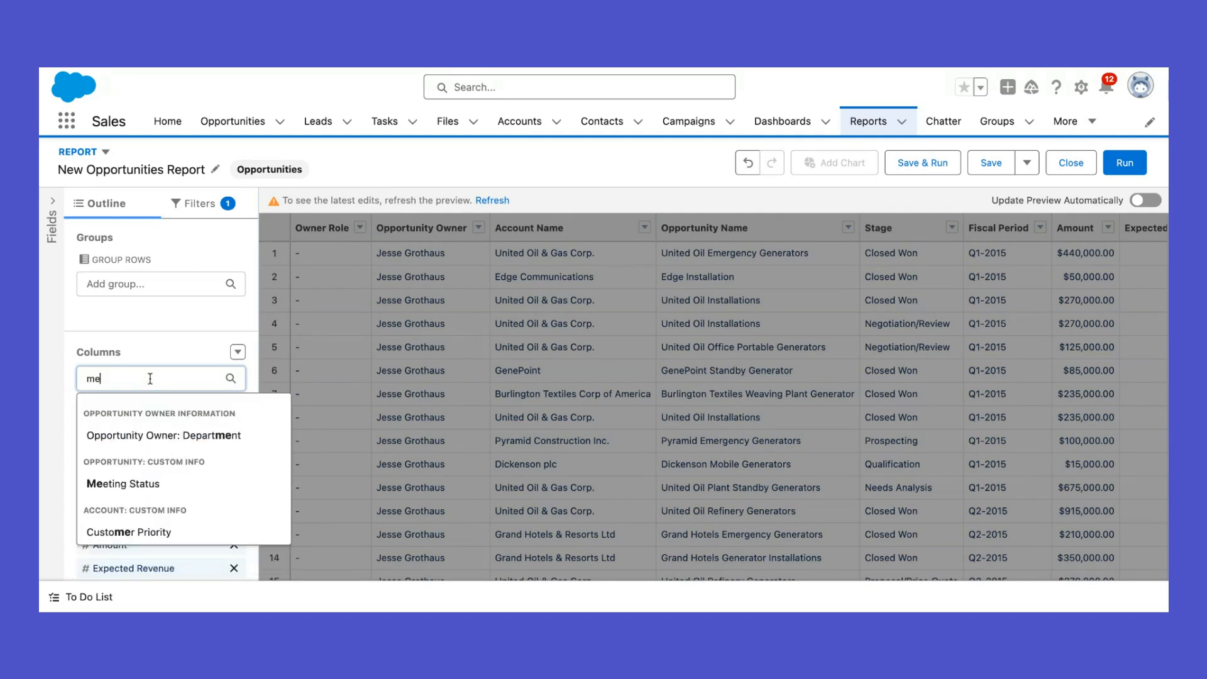
text(e)
click(133, 435)
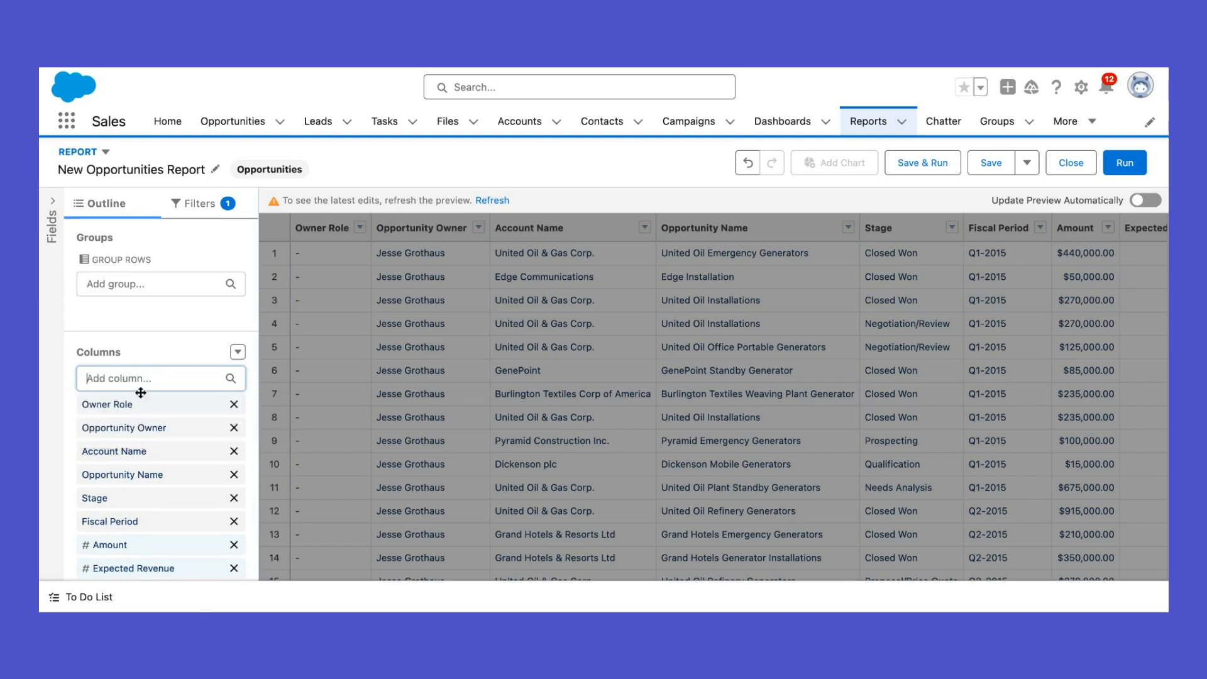
Run the opportunities report and review its columns across to the four meeting fields
scroll(141, 392, down, 5)
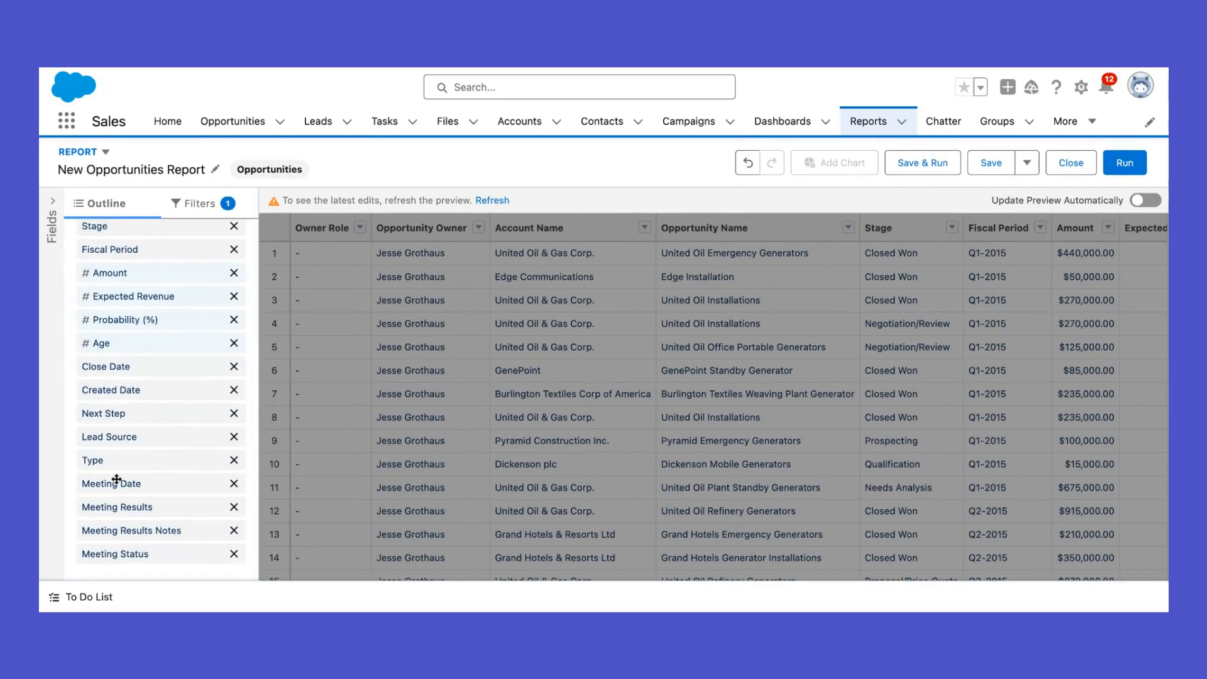
click(1108, 168)
scroll(666, 380, right, 10)
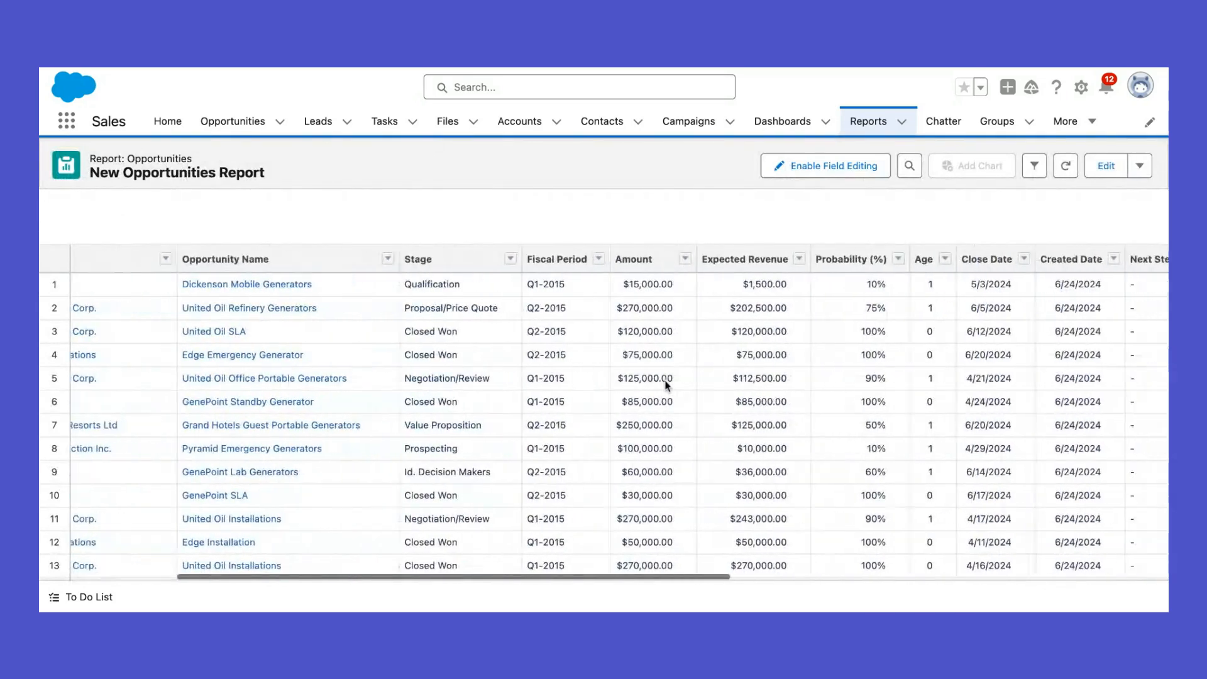
scroll(667, 385, right, 10)
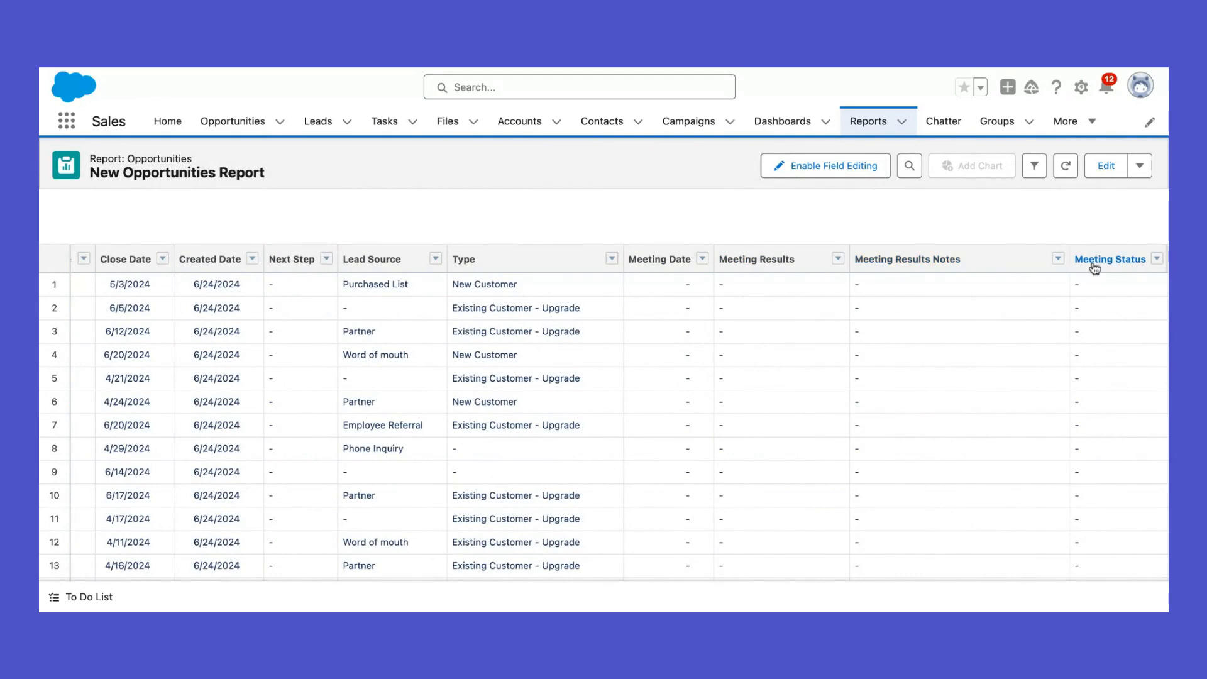
scroll(618, 247, left, 20)
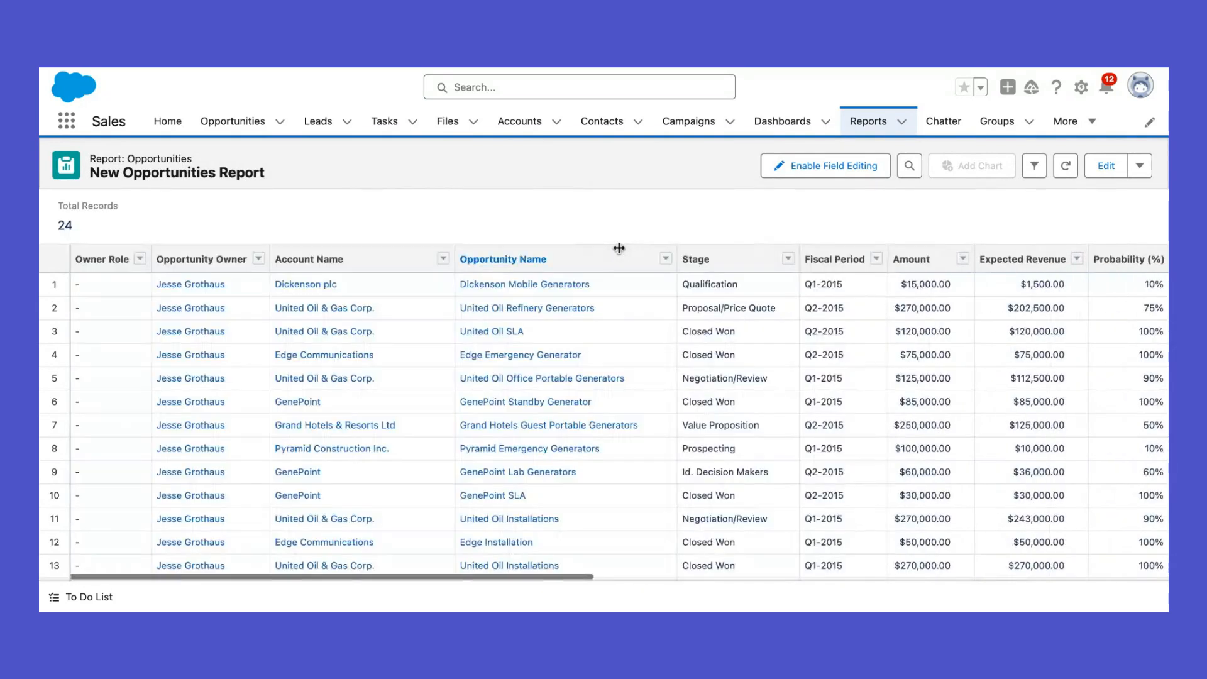
Edit the report and add a filter where Meeting Results equals Completed - Converting
click(1106, 166)
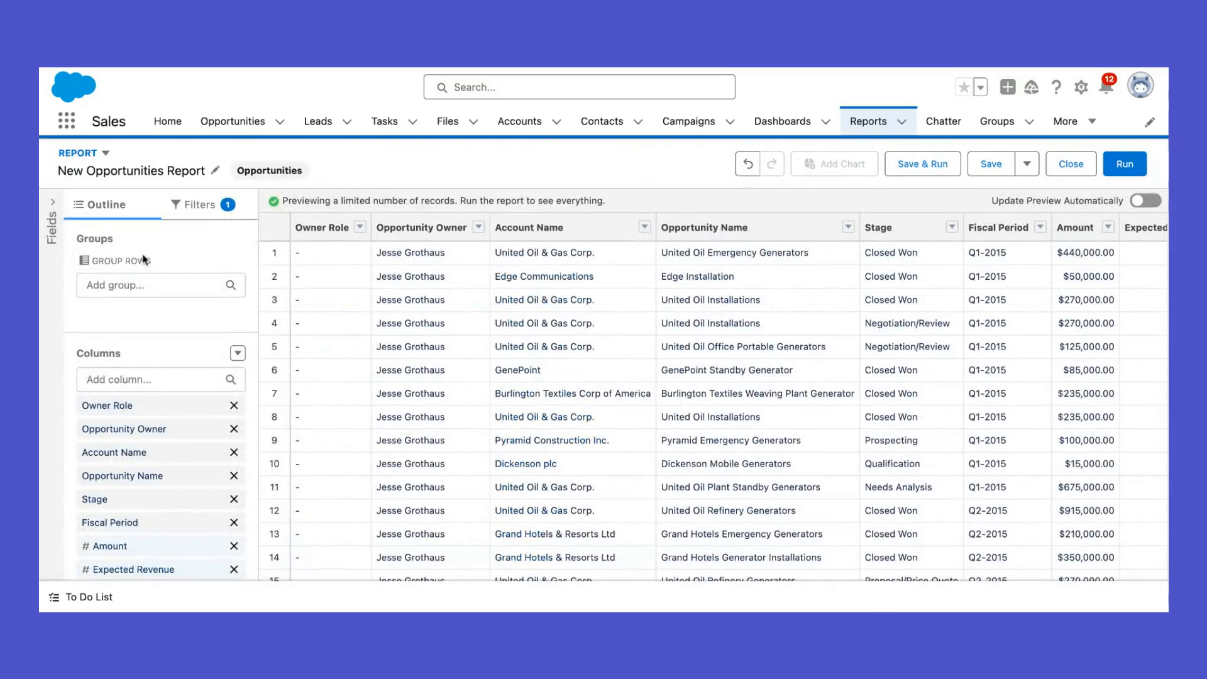
click(196, 212)
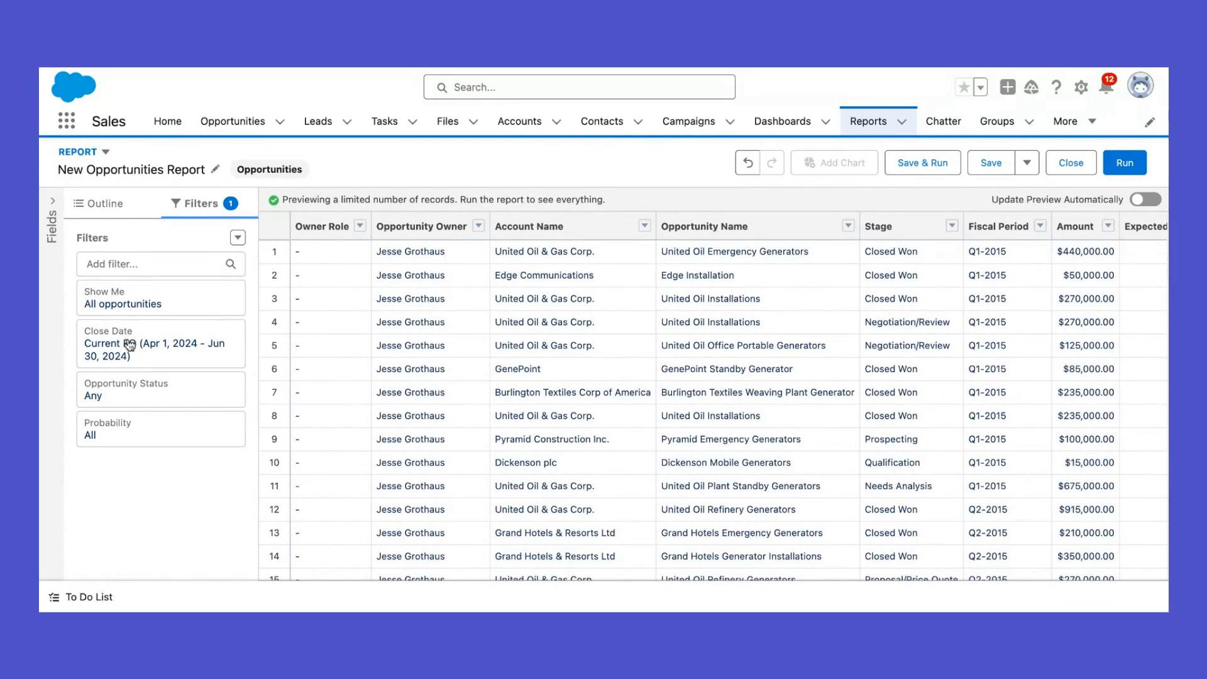
click(136, 260)
text(mee)
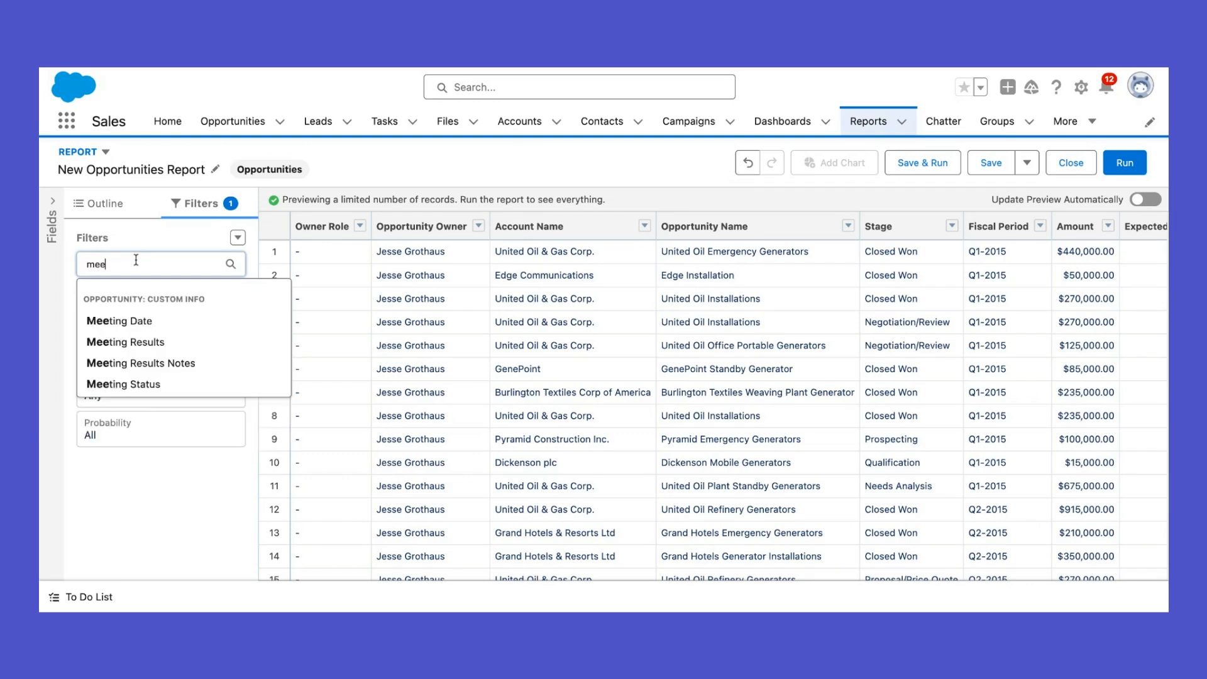
click(129, 341)
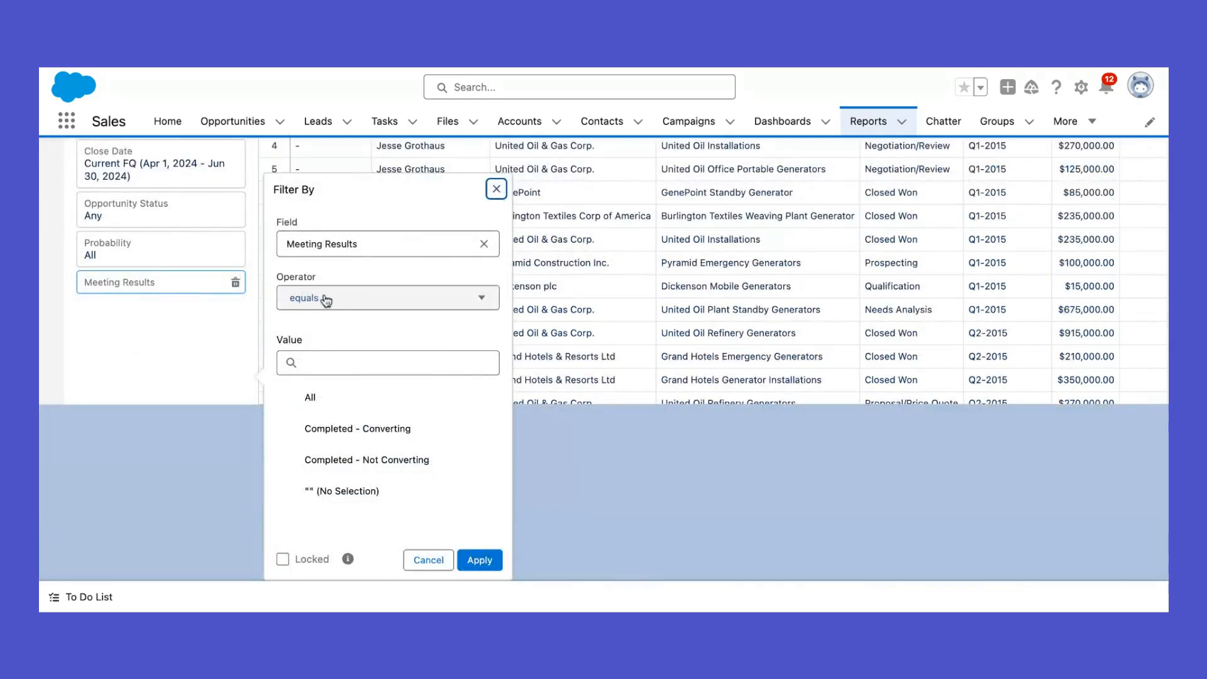
scroll(178, 356, up, 2)
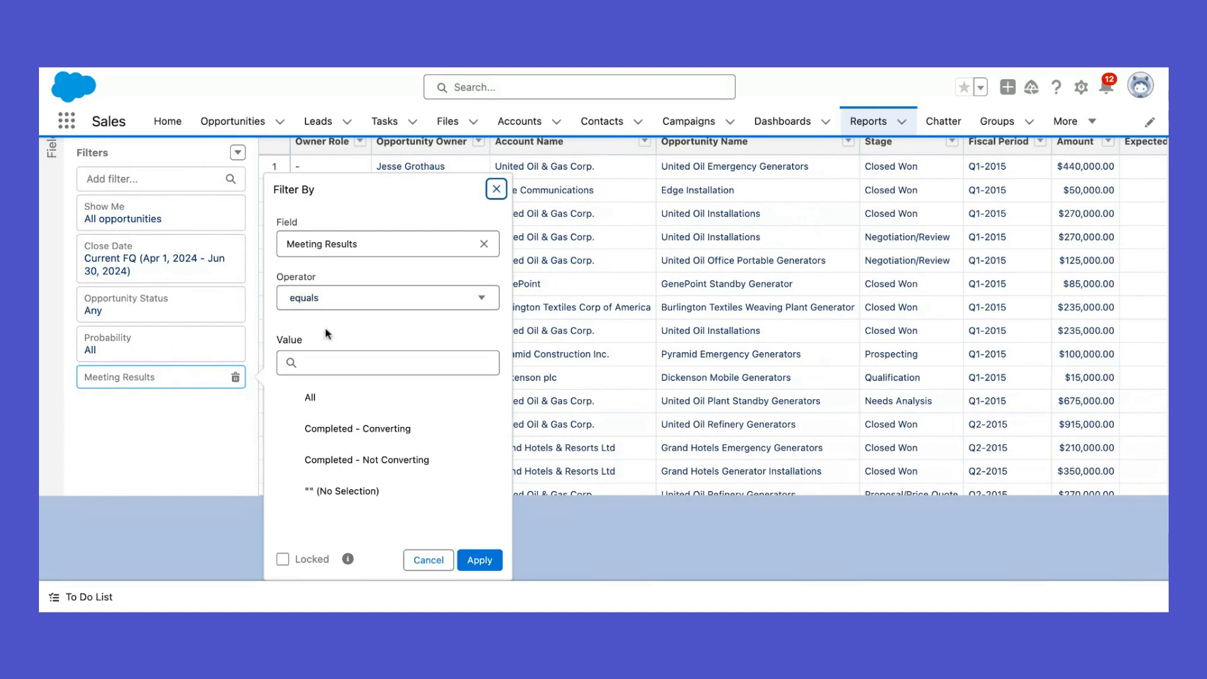
click(323, 362)
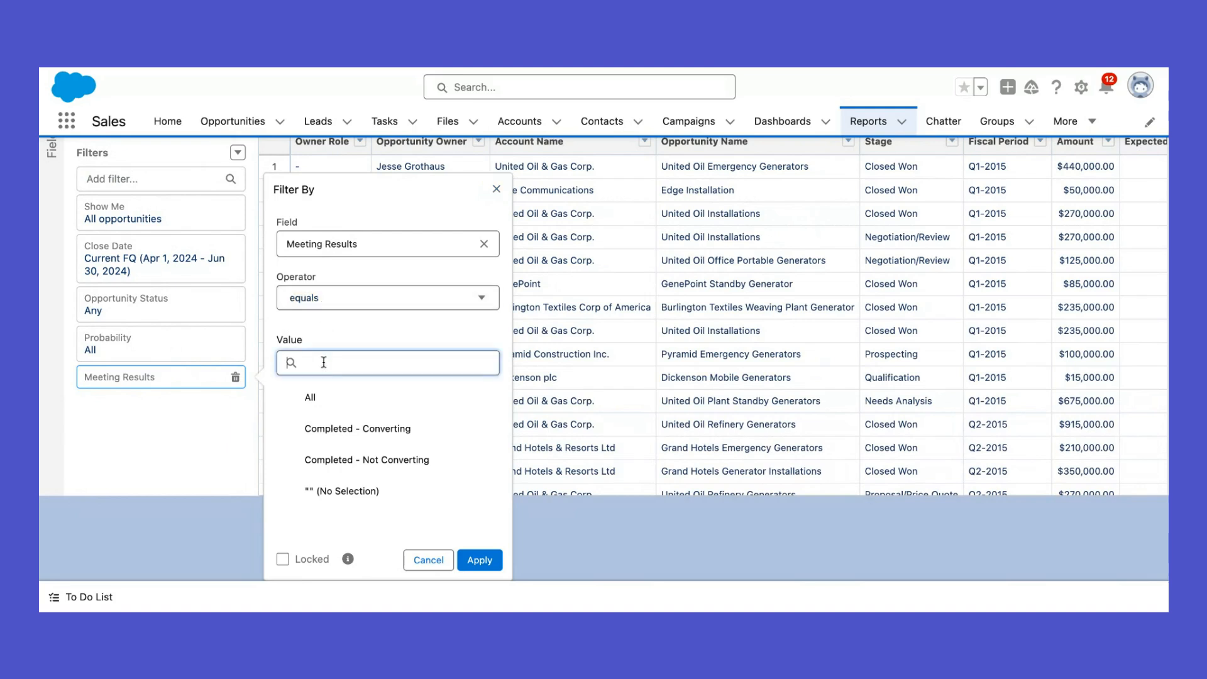
click(343, 438)
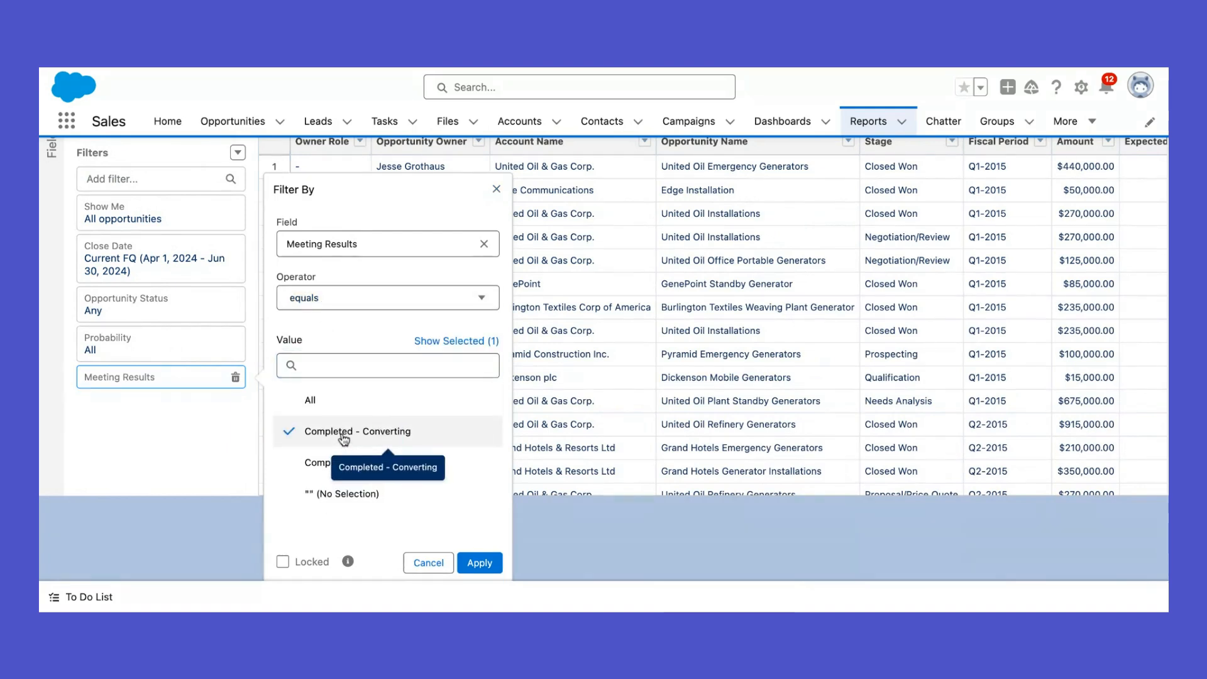
click(484, 563)
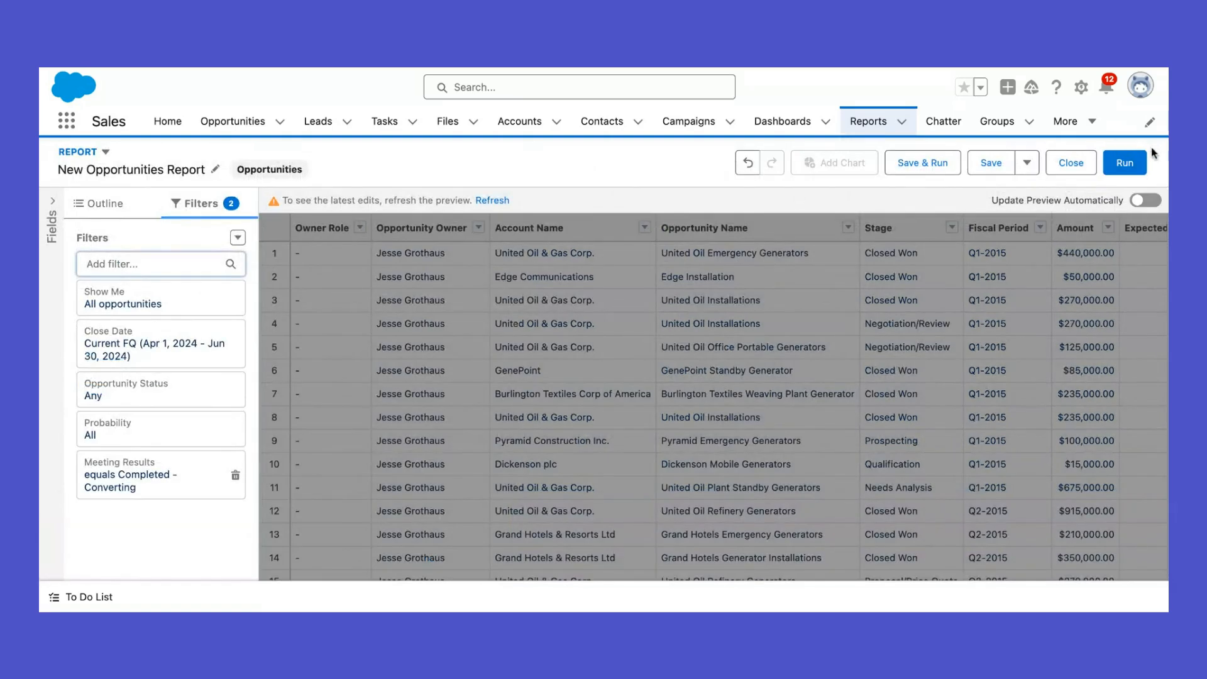
Run the filtered opportunities report and review the matching records across to the meeting fields
click(1125, 162)
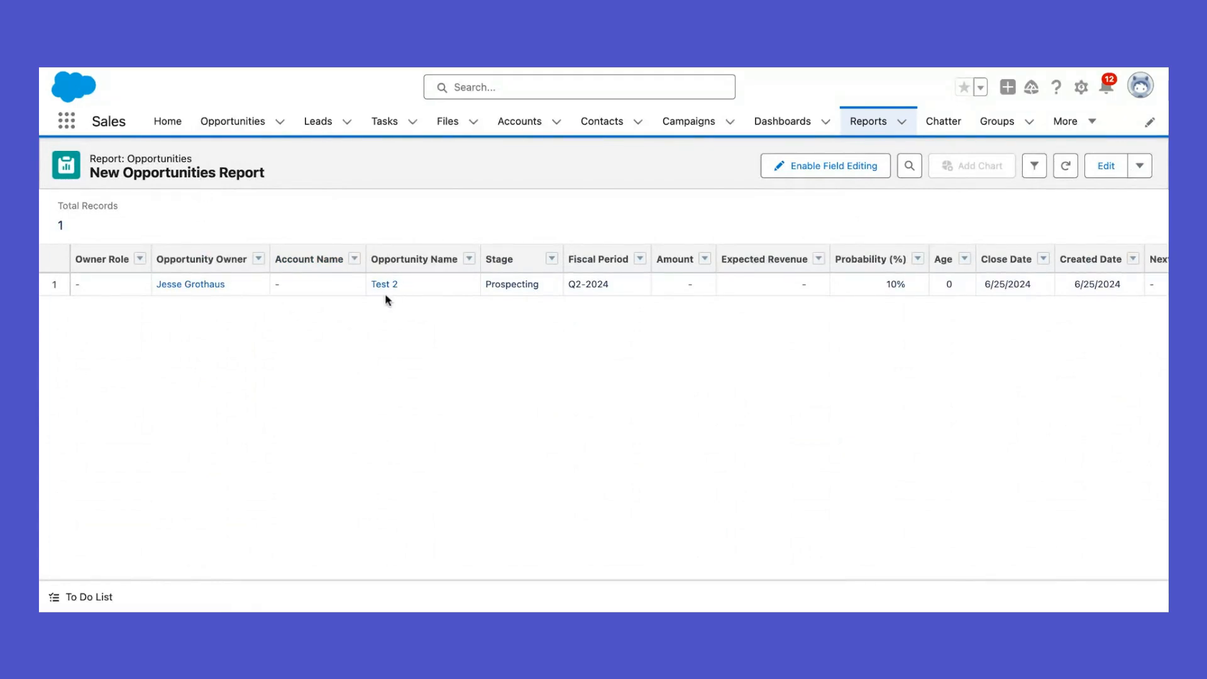
scroll(391, 291, right, 10)
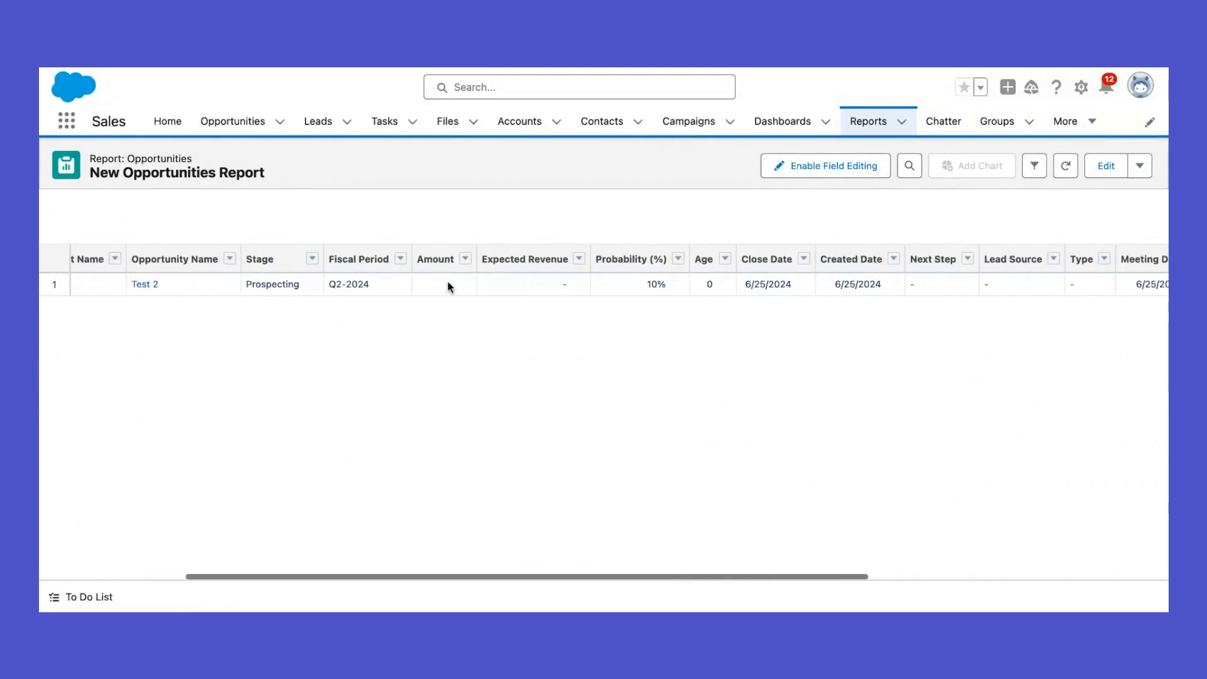
scroll(447, 280, right, 9)
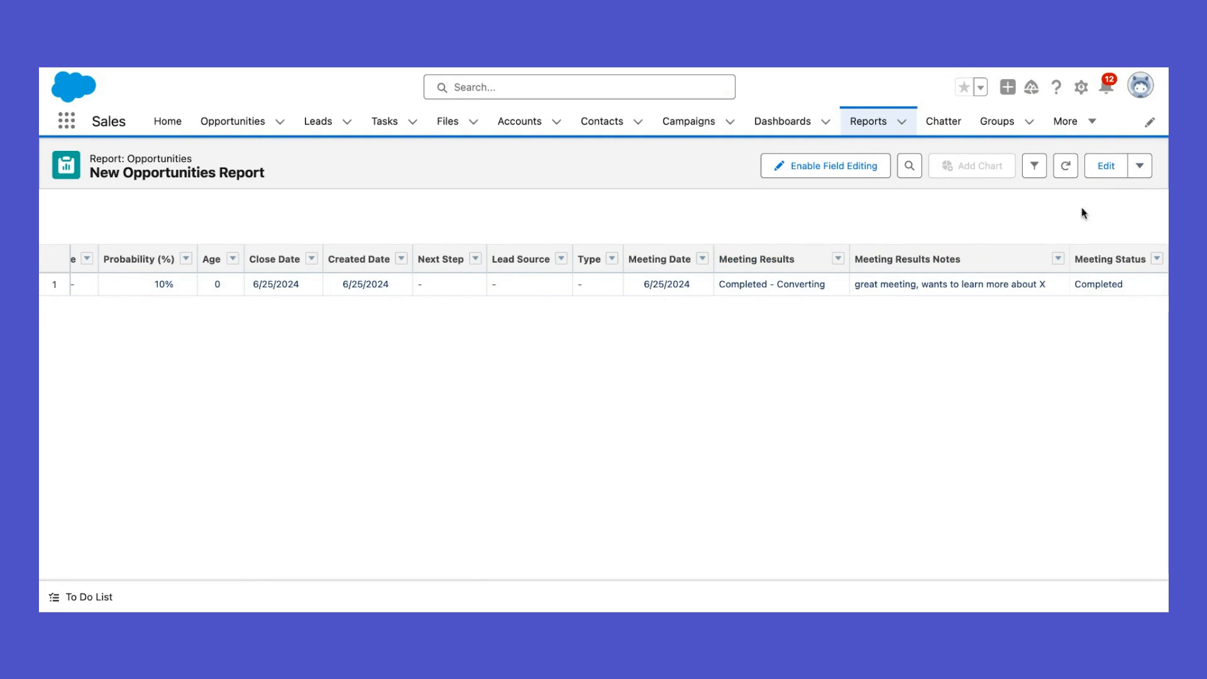
scroll(1081, 210, left, 2)
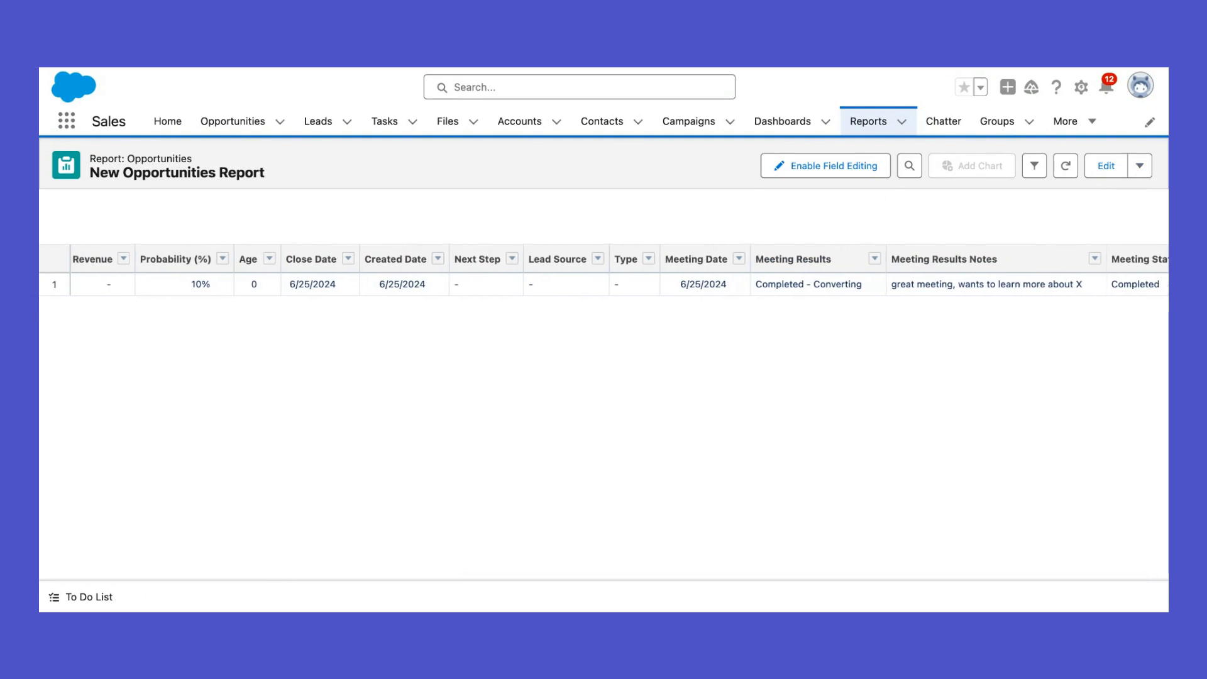
scroll(619, 413, left, 6)
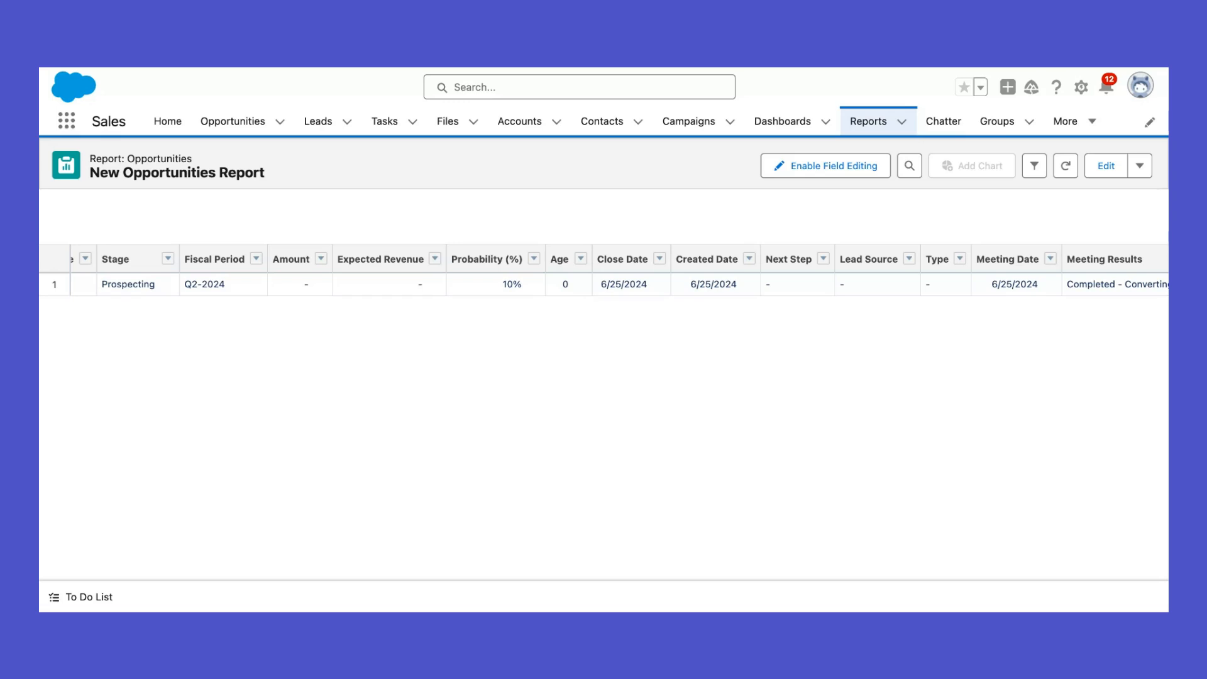
scroll(603, 270, left, 6)
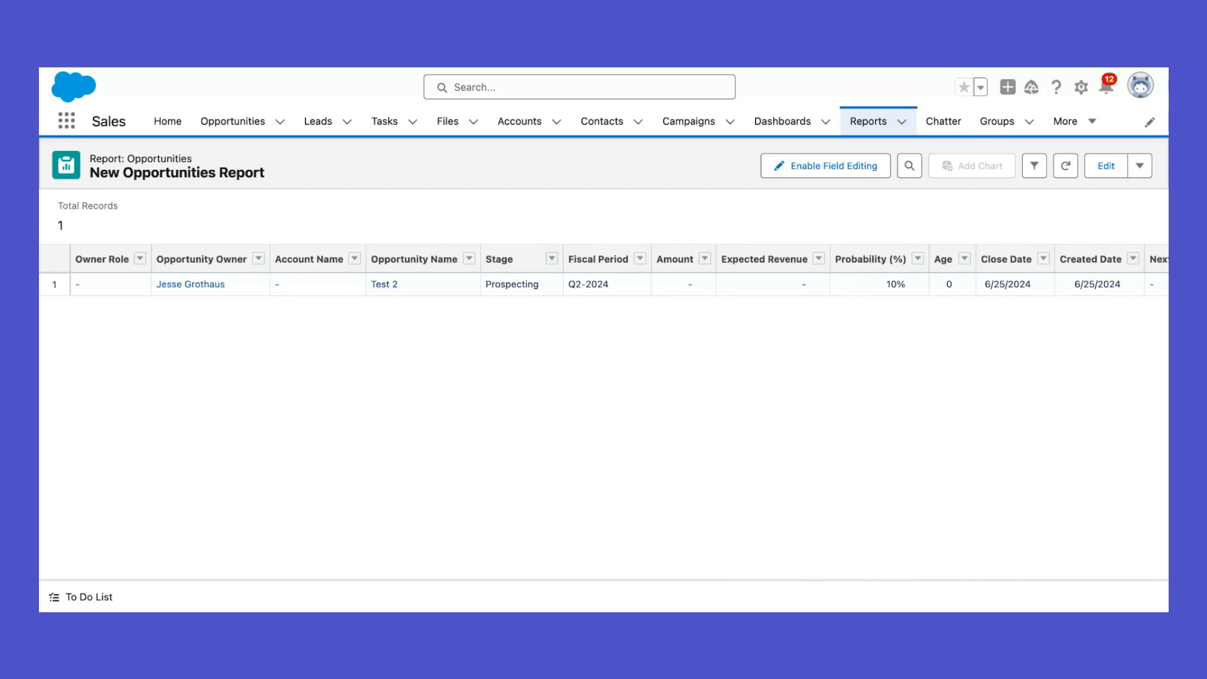
scroll(399, 277, right, 3)
scroll(399, 276, left, 3)
Reopen the report for editing and group its rows by Created By
click(1111, 171)
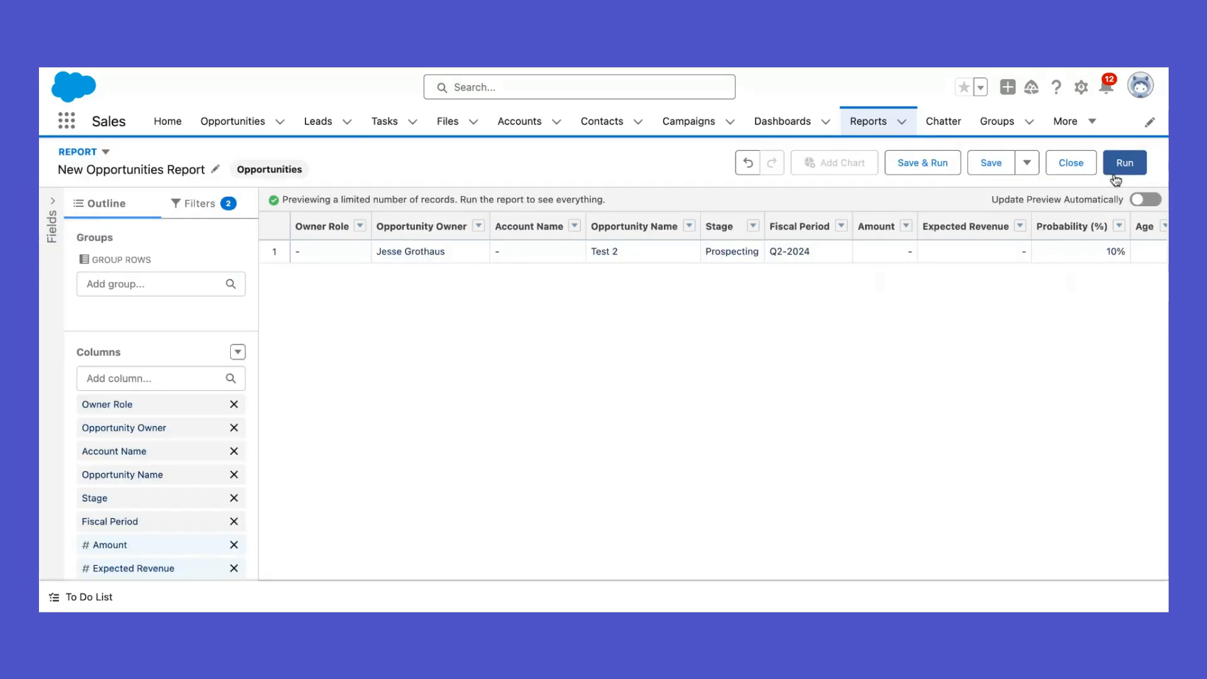
click(126, 283)
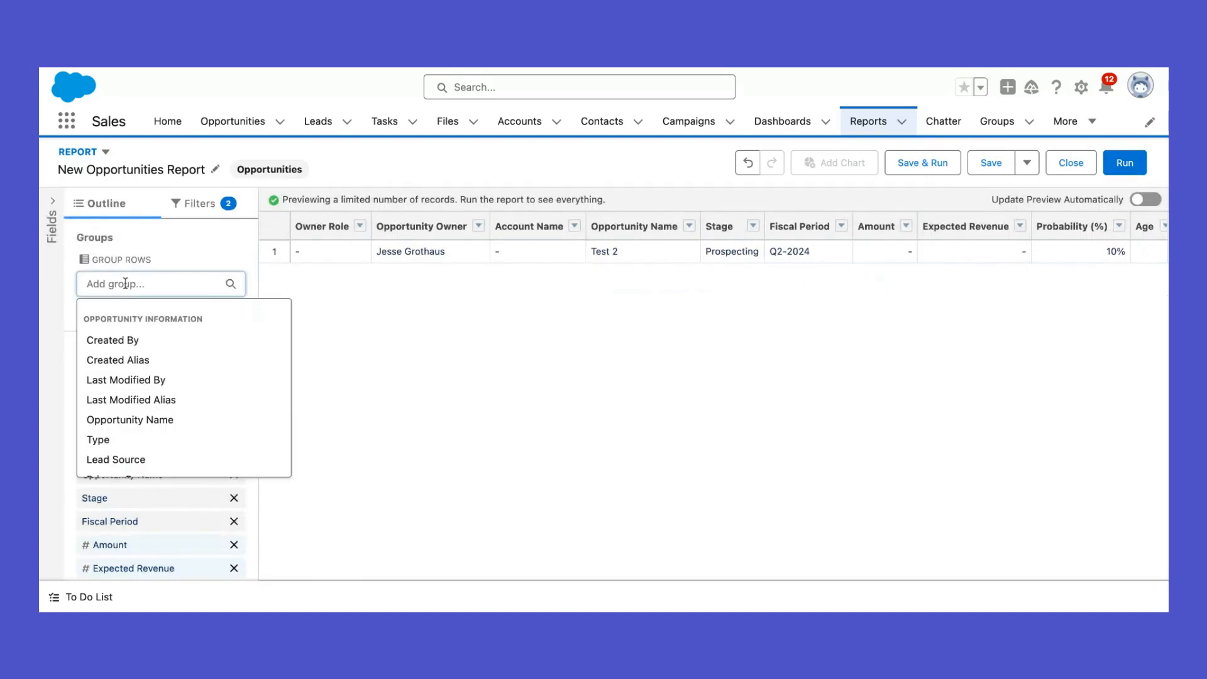
click(126, 343)
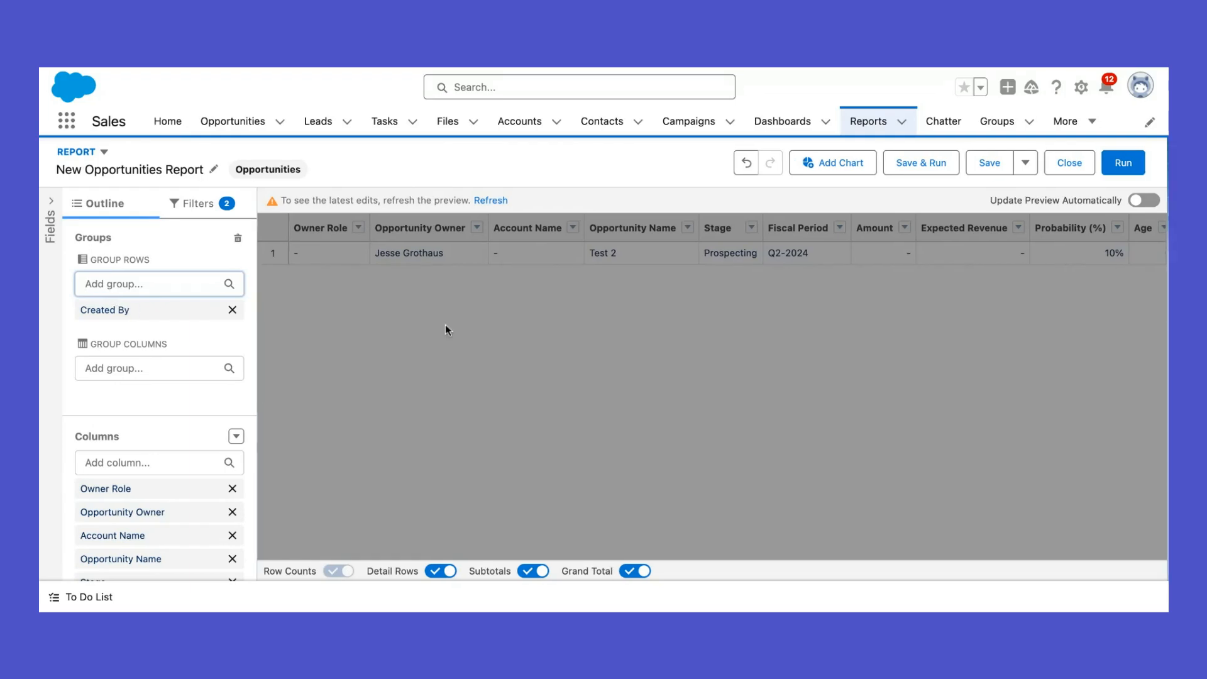
Run the report grouped by creator and review its columns through Meeting Status
click(1128, 163)
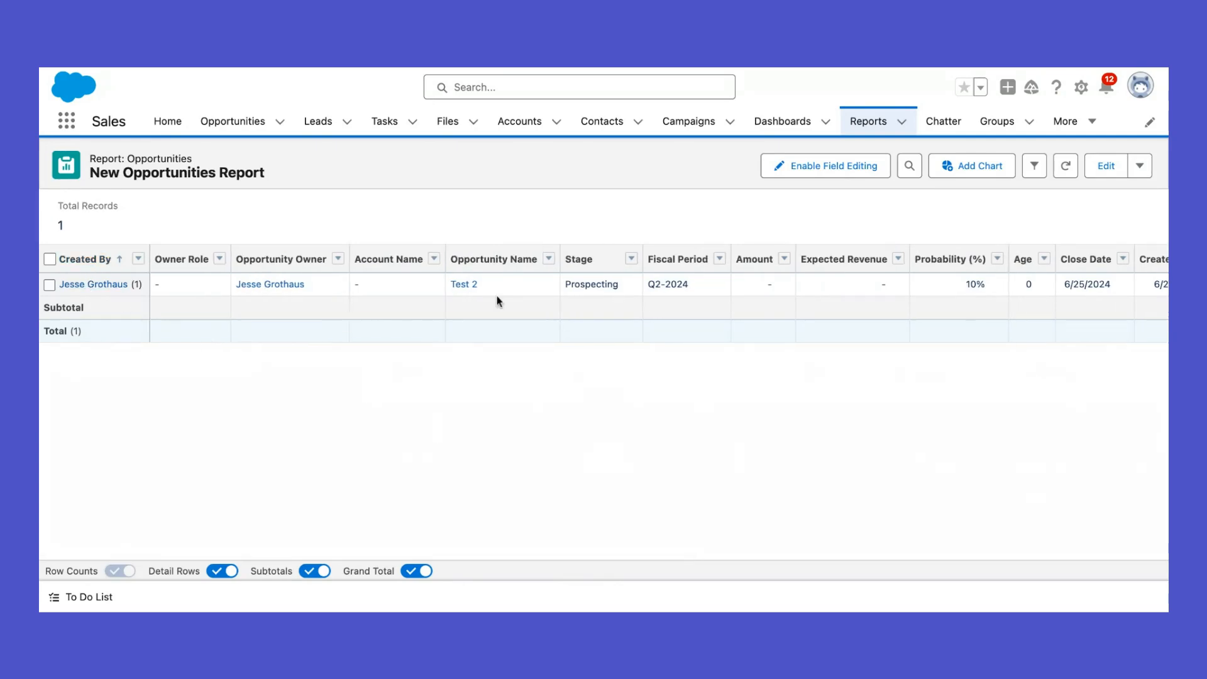
scroll(496, 295, right, 10)
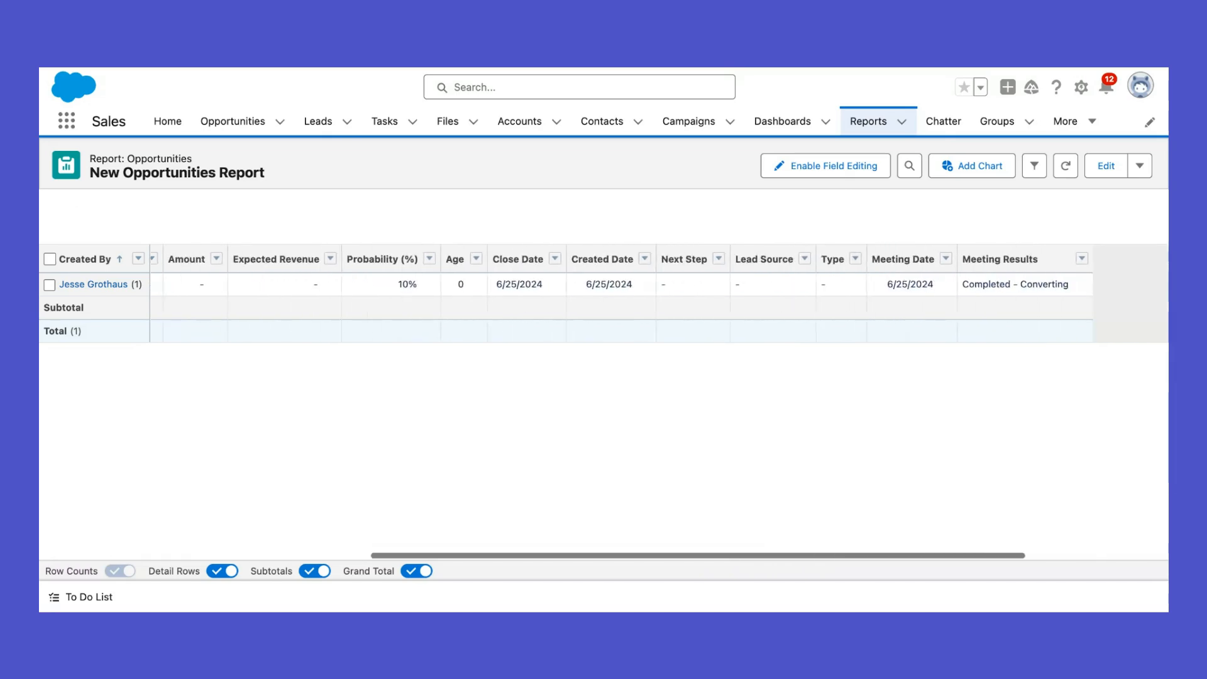
scroll(497, 295, right, 5)
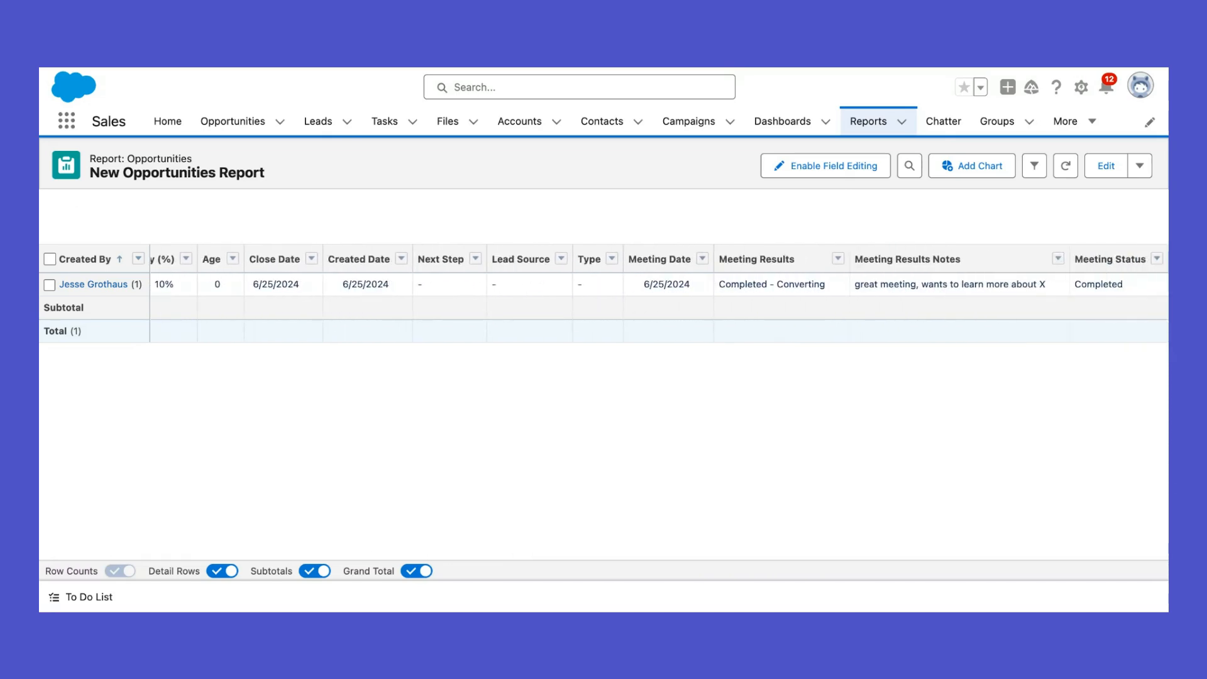
scroll(521, 298, left, 1)
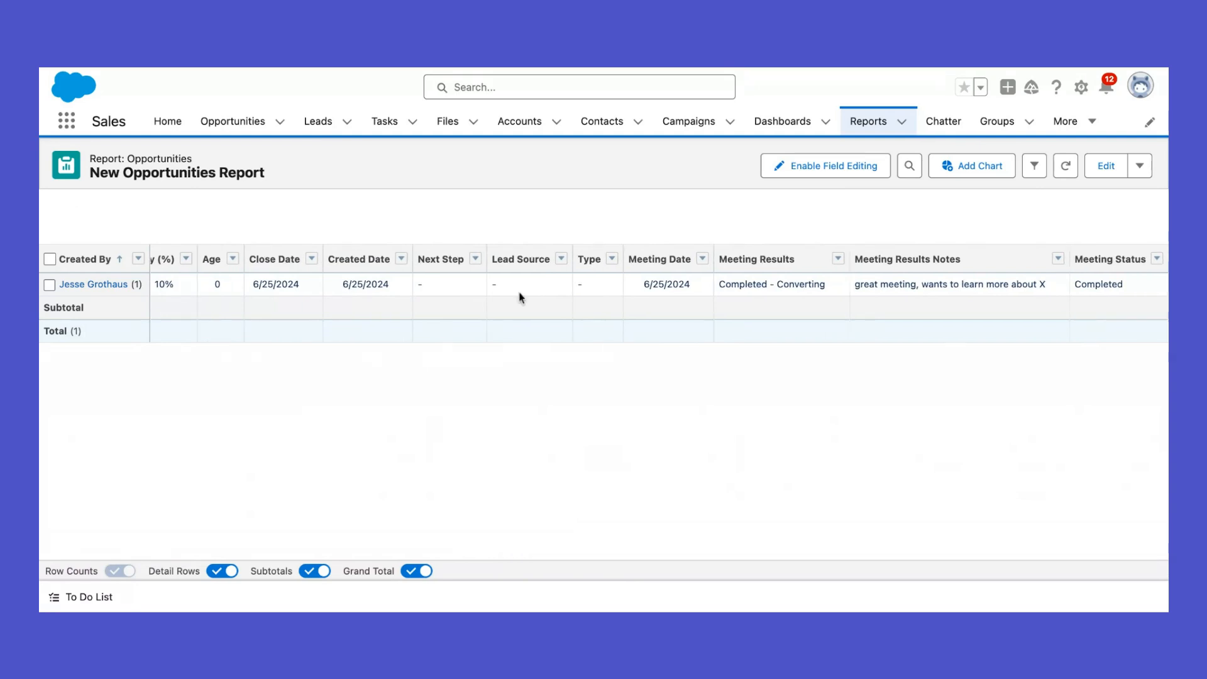
scroll(521, 298, left, 15)
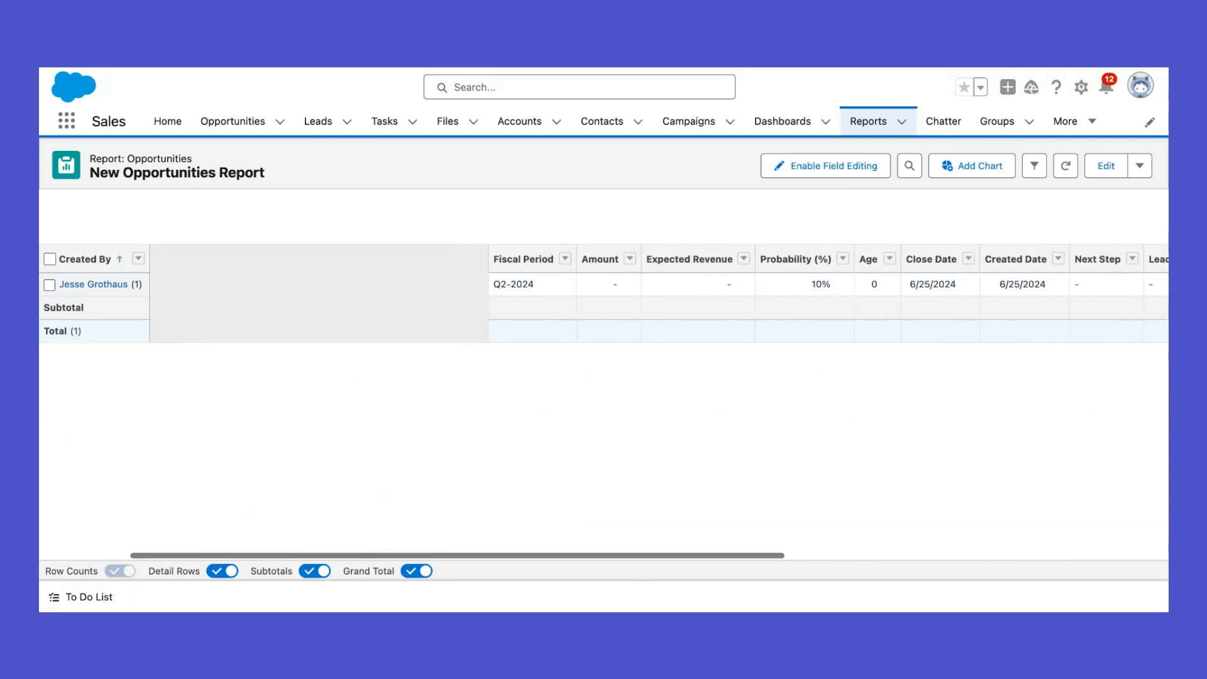